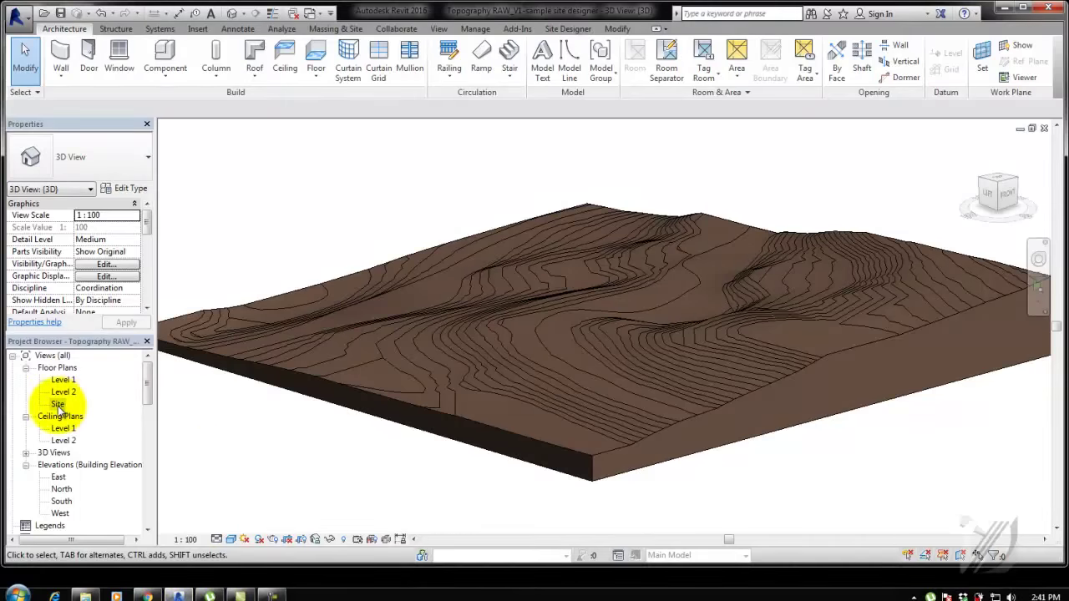
Step: Open the Site floor plan and display it in the Wireframe visual style
double_click(58, 405)
click(285, 566)
click(313, 468)
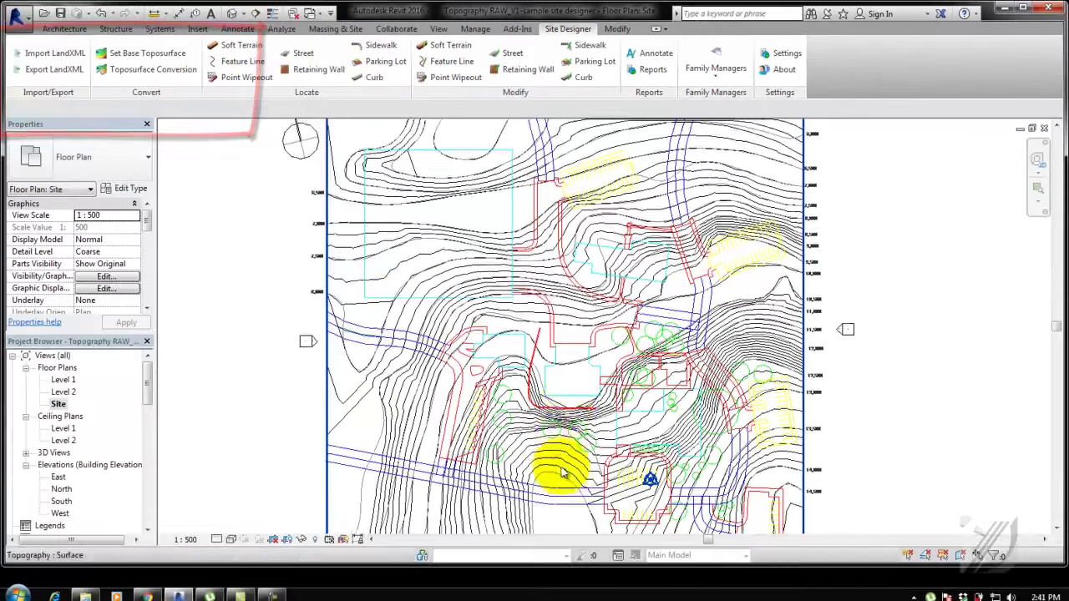
Step: Trace the left and right street lines as model lines with Pick Lines
scroll(490, 453, up, 3)
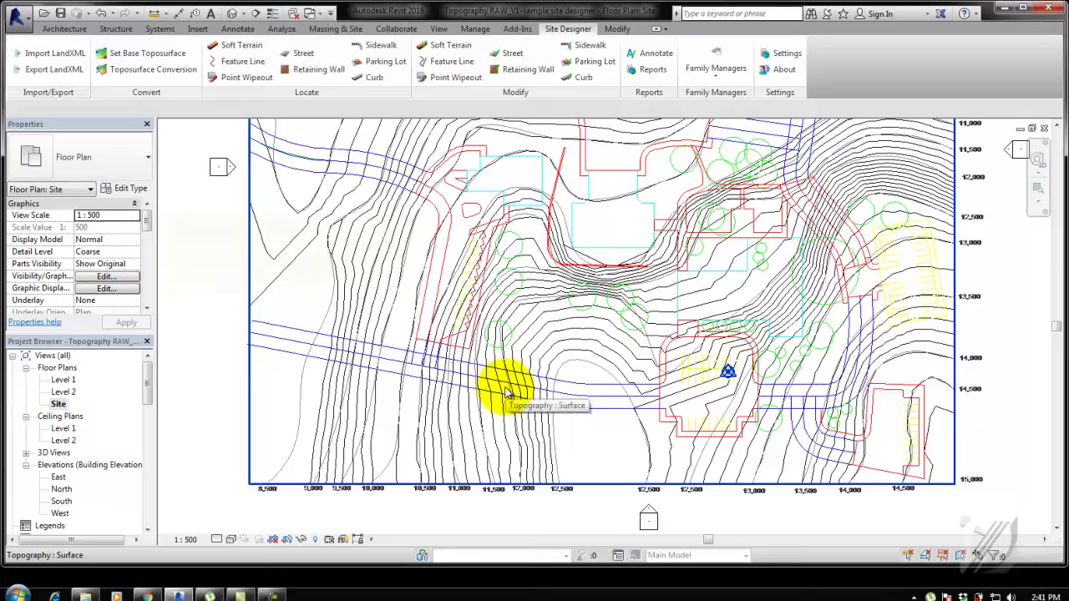
click(71, 29)
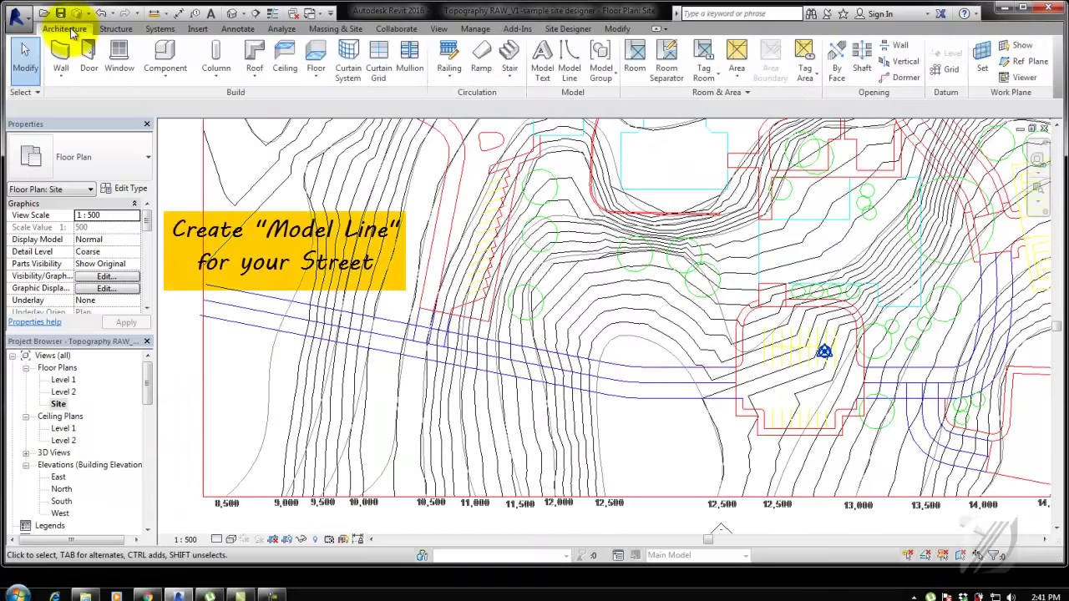
click(574, 73)
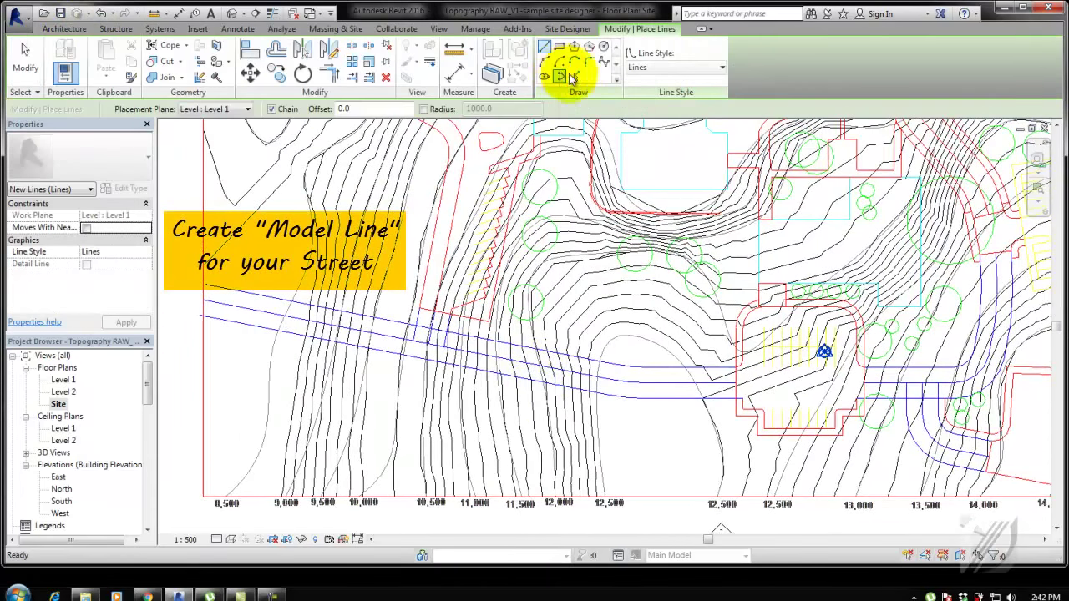
click(673, 386)
mouse_move(673, 385)
middle_down()
mouse_move(738, 424)
mouse_move(731, 390)
middle_up()
click(847, 346)
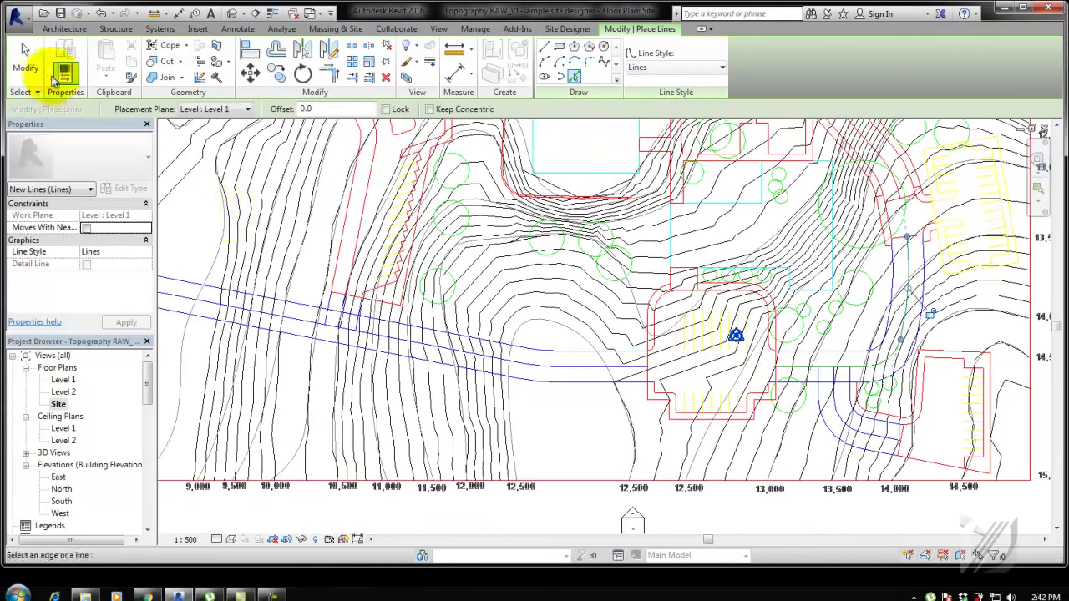
click(53, 78)
middle_drag(288, 322, 447, 361)
middle_drag(764, 410, 712, 373)
click(569, 65)
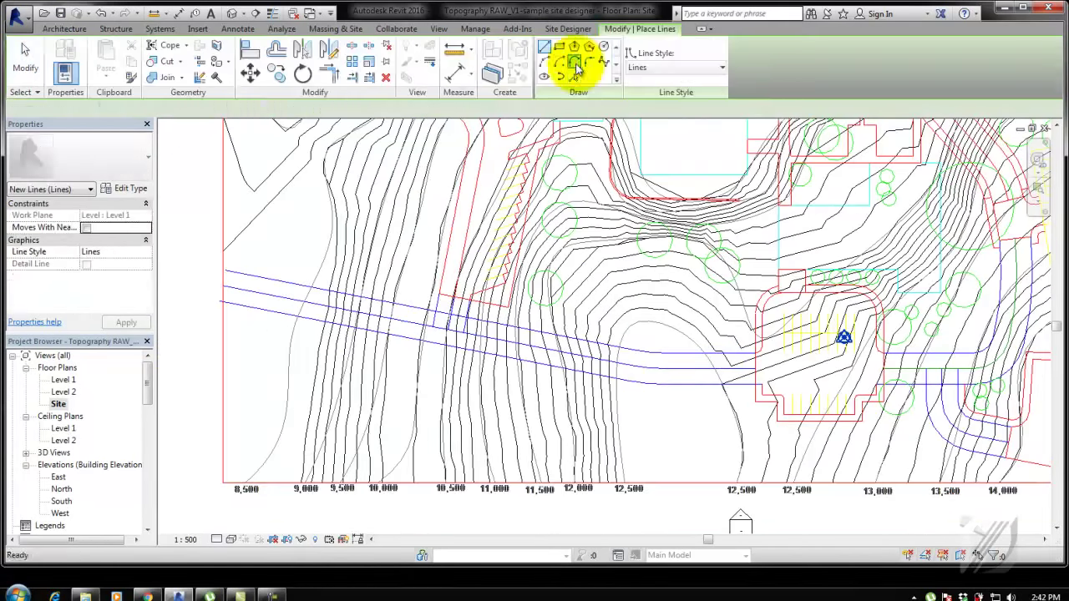
key(Escape)
key(Escape)
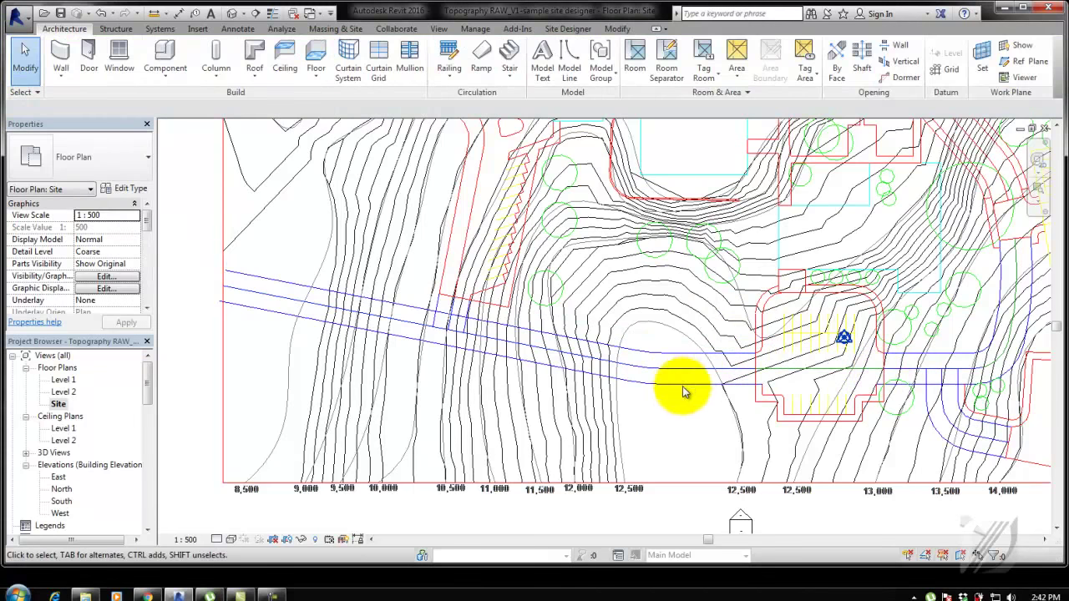
Step: Split the street model line near the red boundary
scroll(434, 336, up, 3)
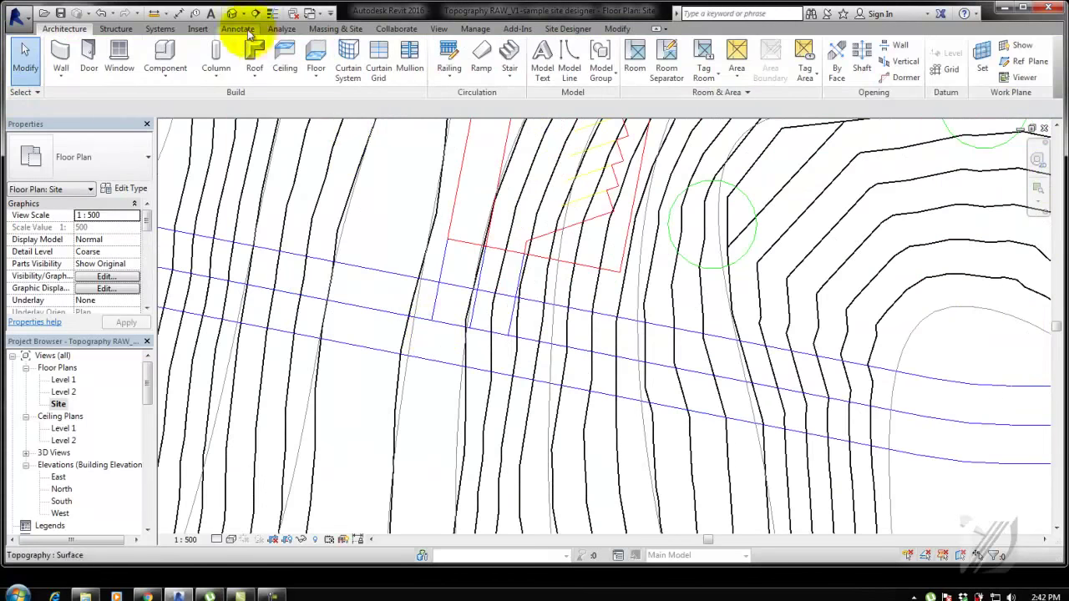
click(628, 30)
click(352, 44)
click(397, 313)
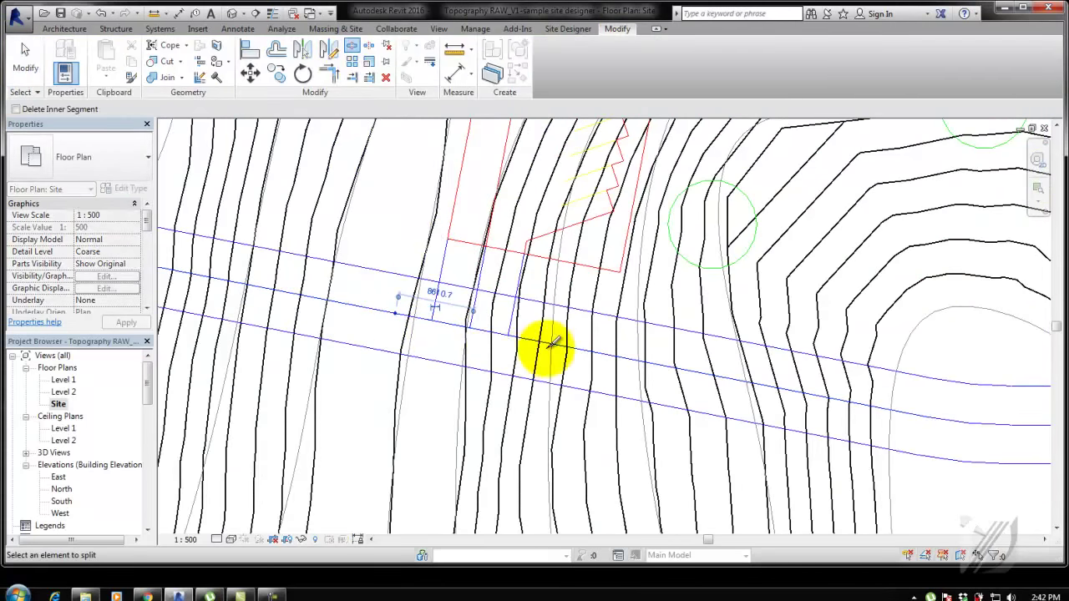
key(Escape)
scroll(476, 409, down, 3)
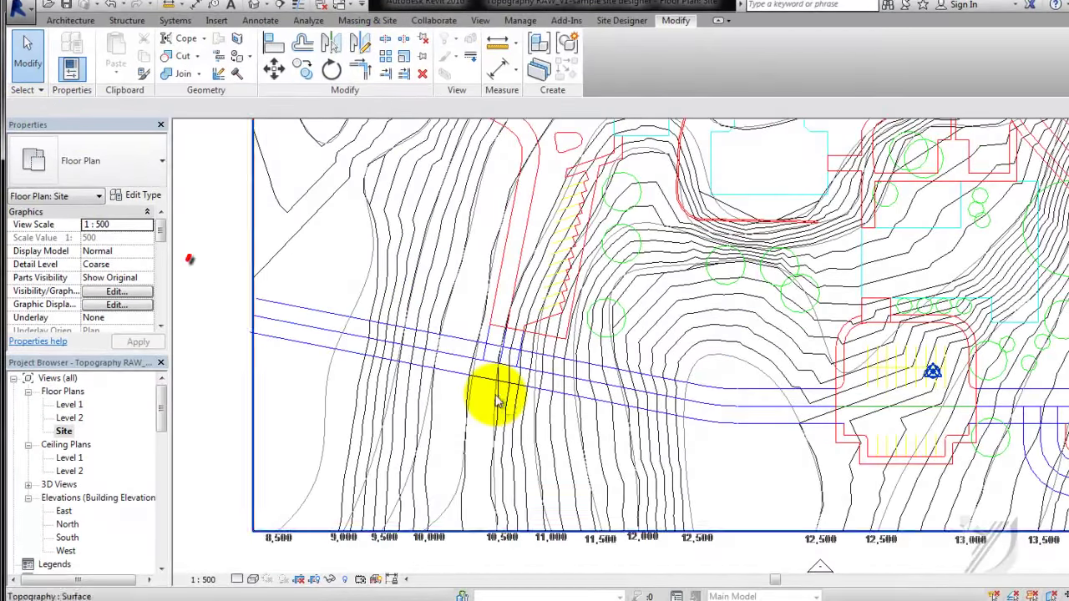
scroll(532, 28, up, 1)
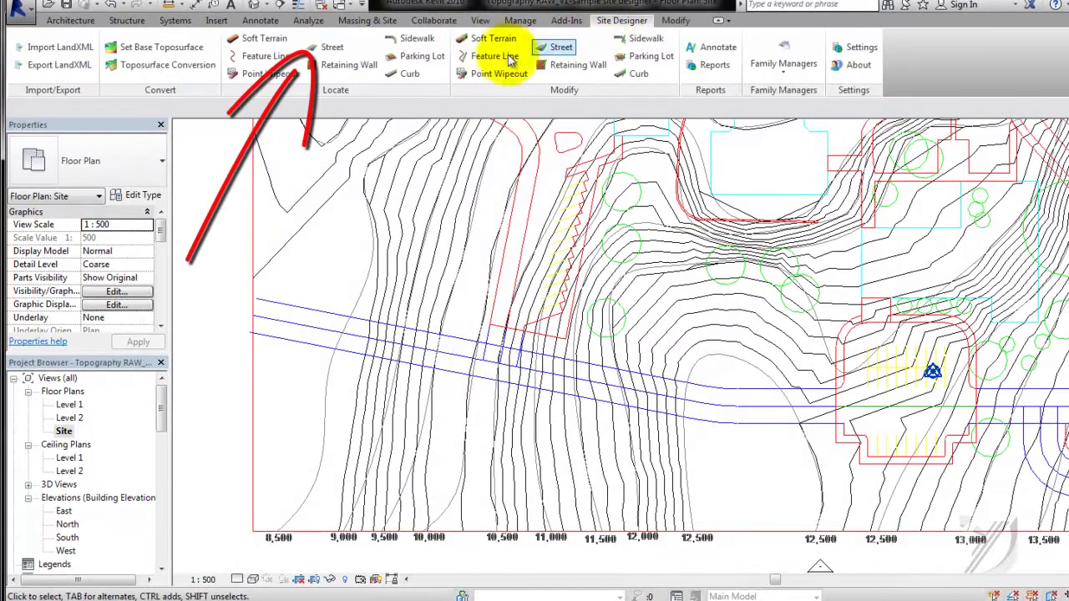
Step: Set up a Streets TI - Metric street, 2 lanes with curb and gutter, elevation 600 mm
click(332, 51)
click(339, 146)
click(281, 154)
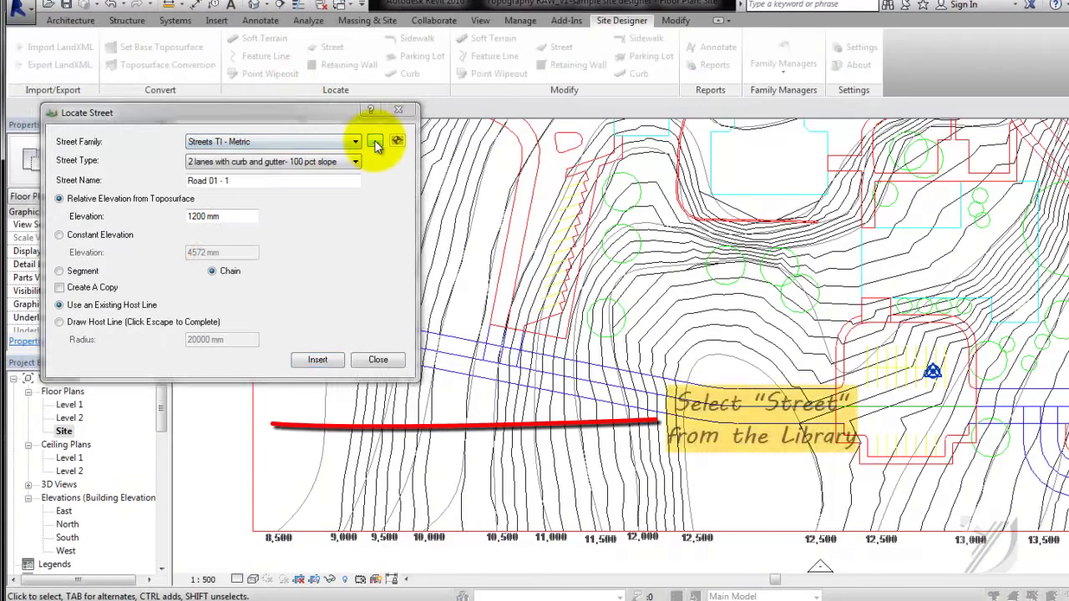
click(375, 141)
drag(590, 191, 590, 425)
click(186, 422)
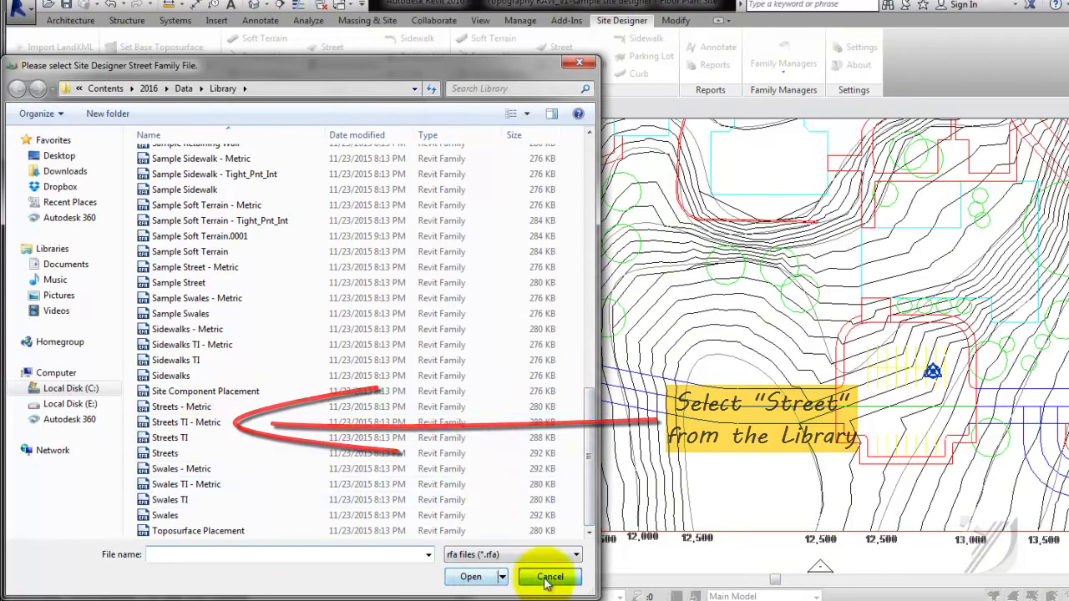
click(471, 577)
click(275, 155)
click(355, 161)
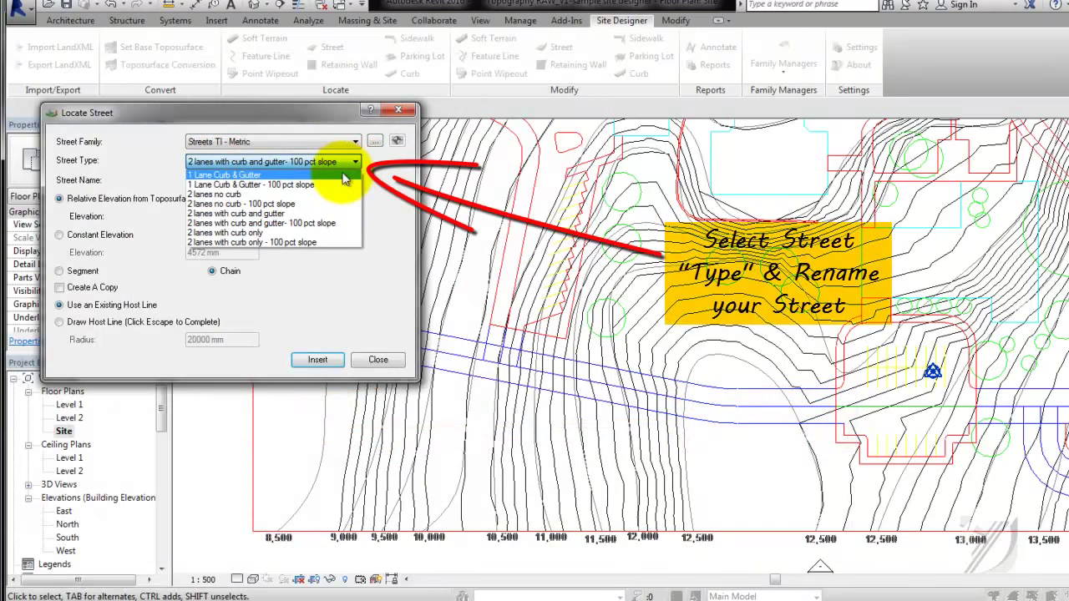
click(332, 223)
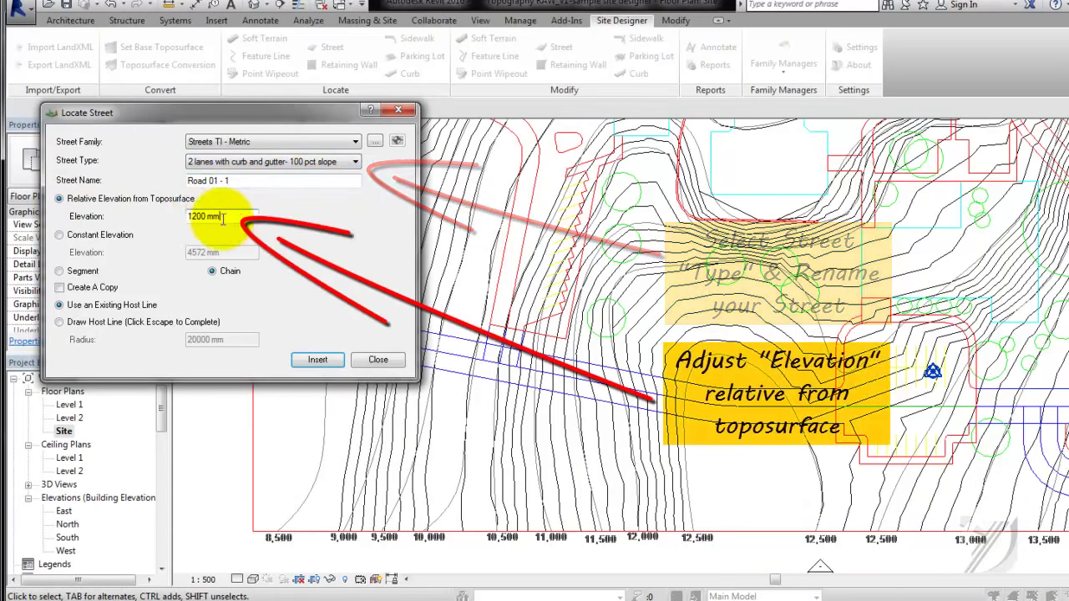
drag(198, 216, 170, 216)
text(6)
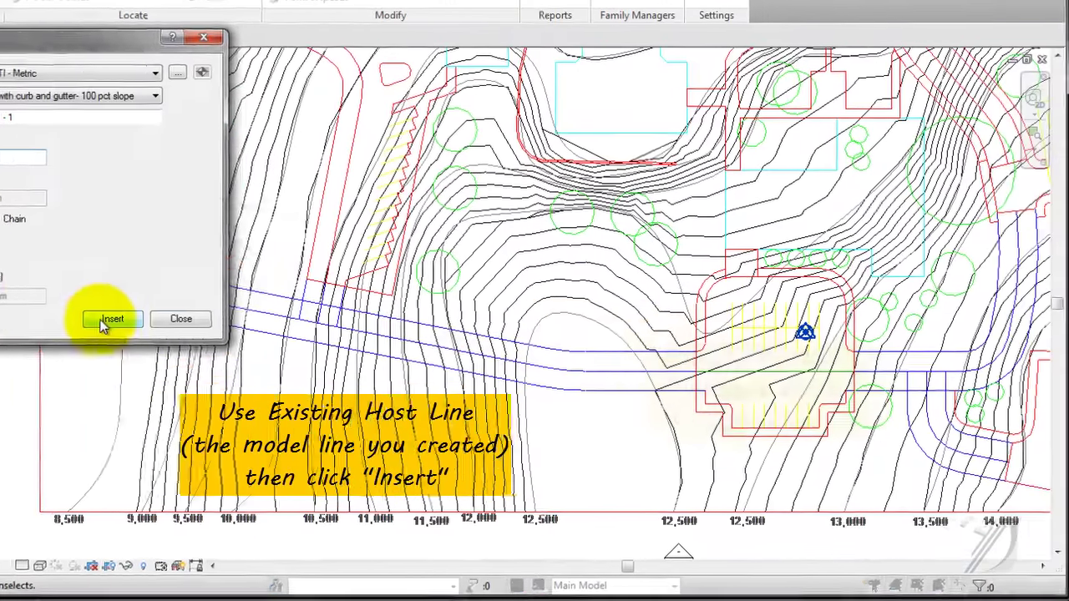
Step: Insert the street along the selected model line and display the plan shaded
click(317, 360)
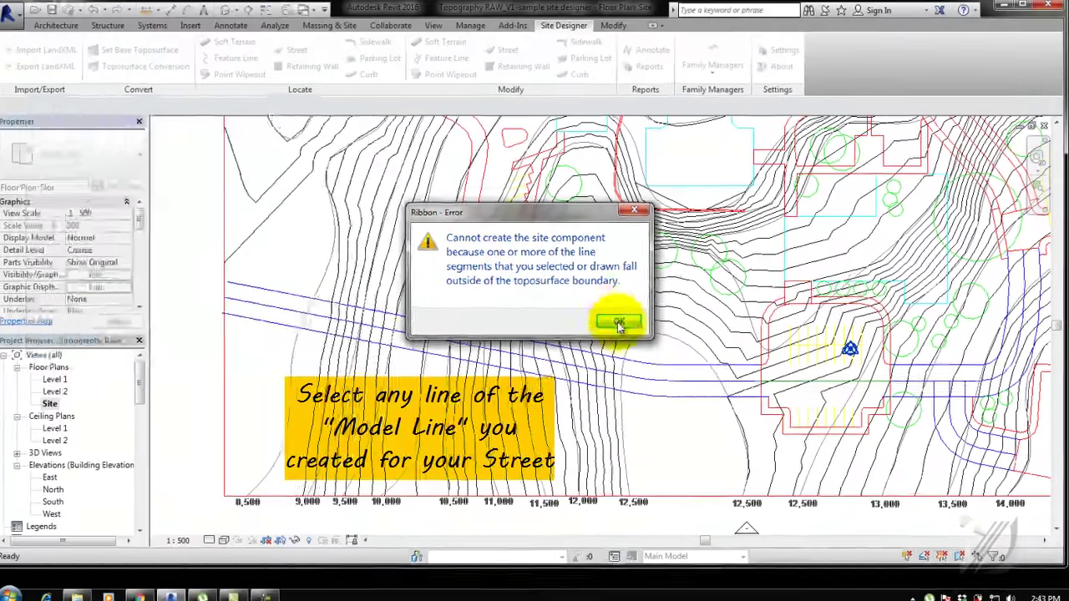
click(618, 324)
click(351, 340)
click(246, 303)
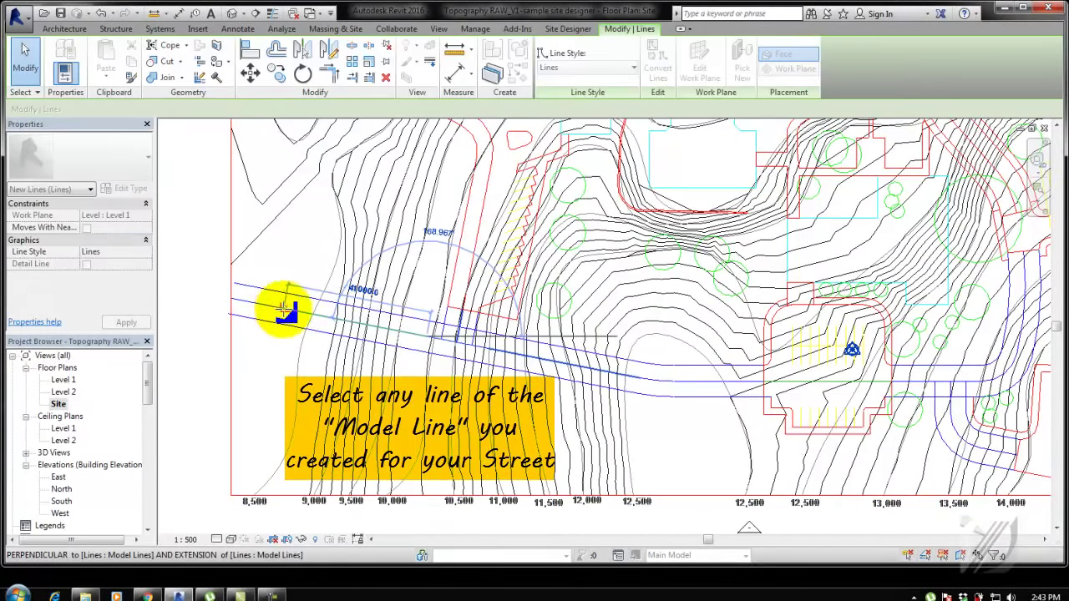
click(564, 30)
click(304, 52)
click(350, 340)
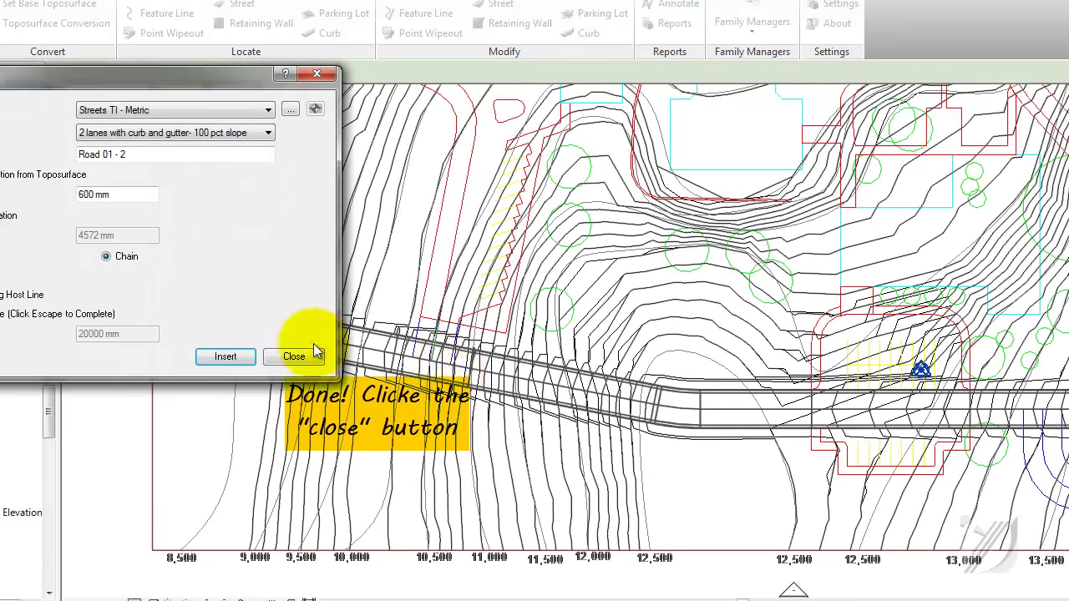
click(316, 351)
click(231, 539)
click(240, 501)
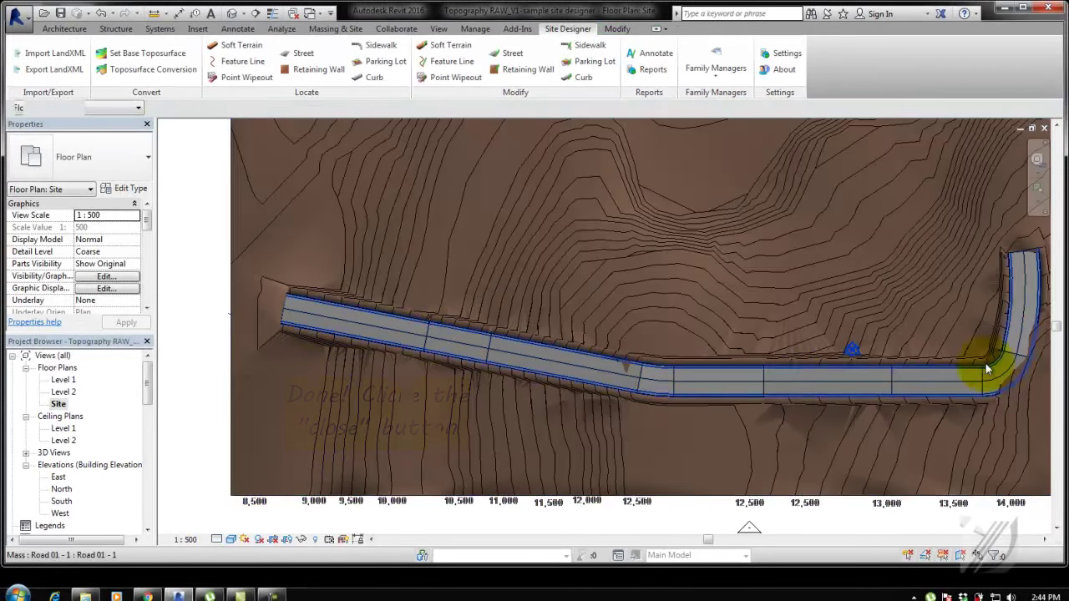
Step: Temporarily hide the graded topography, then restore it
click(318, 356)
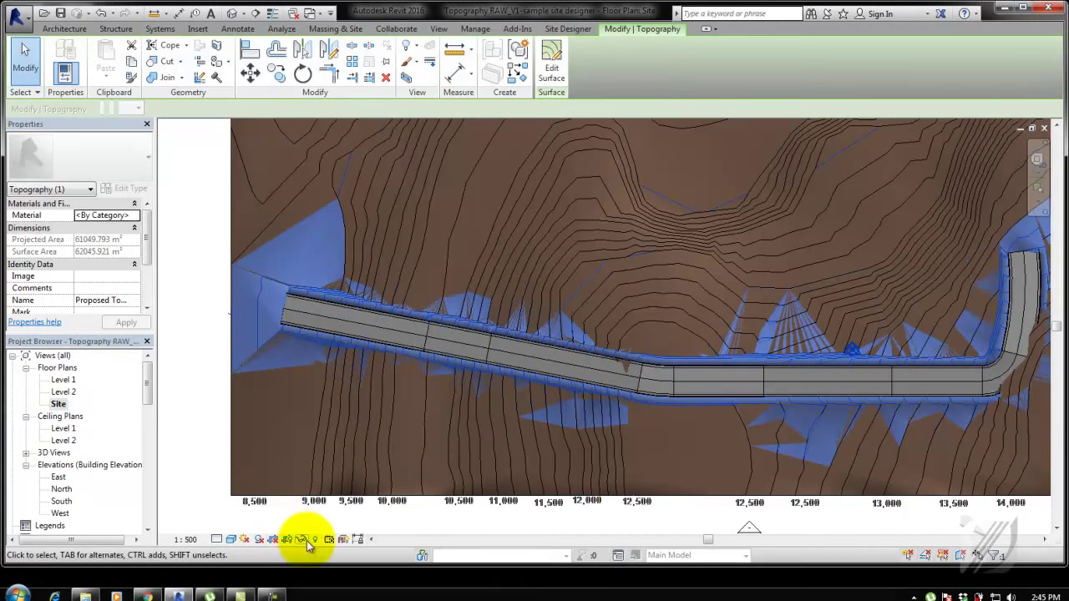
click(306, 540)
click(311, 501)
right_click(231, 432)
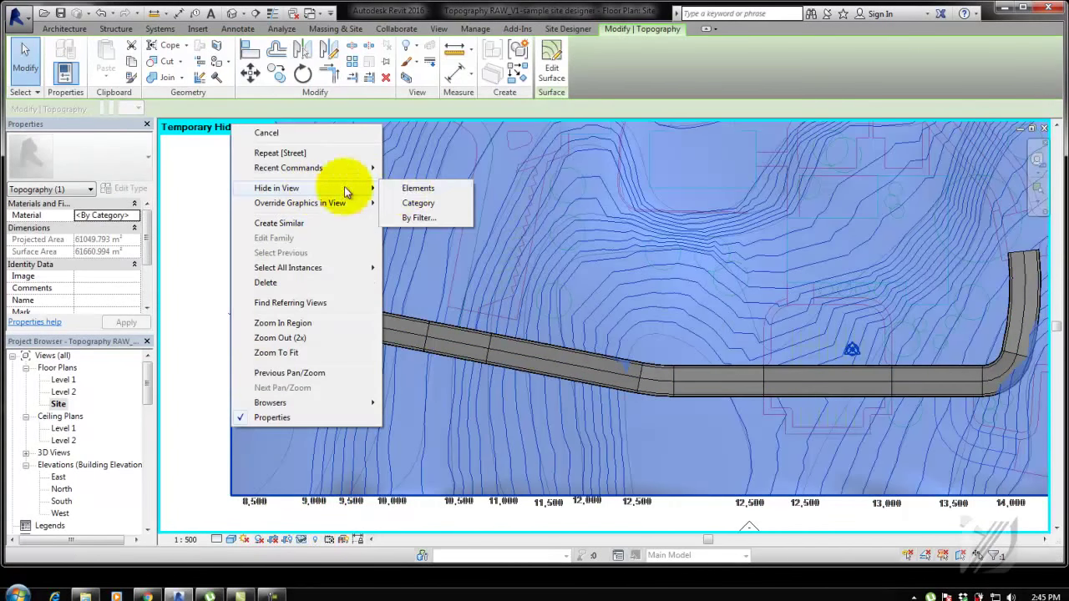
click(406, 192)
click(305, 540)
click(317, 520)
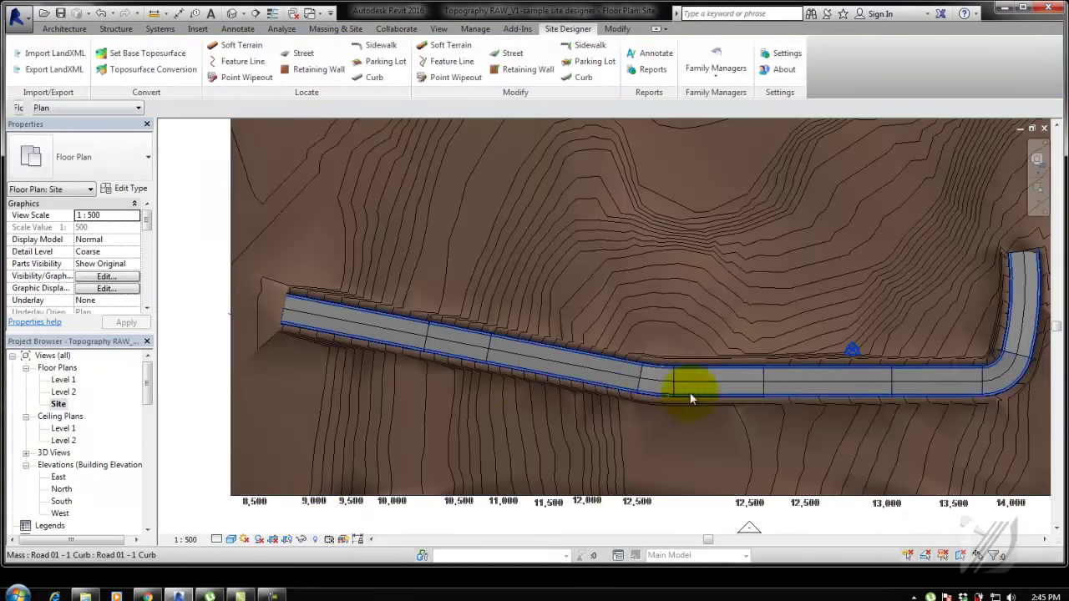
Step: Assign a new A-Grass material with the Grass - Dark Rye appearance to the toposurface
click(247, 203)
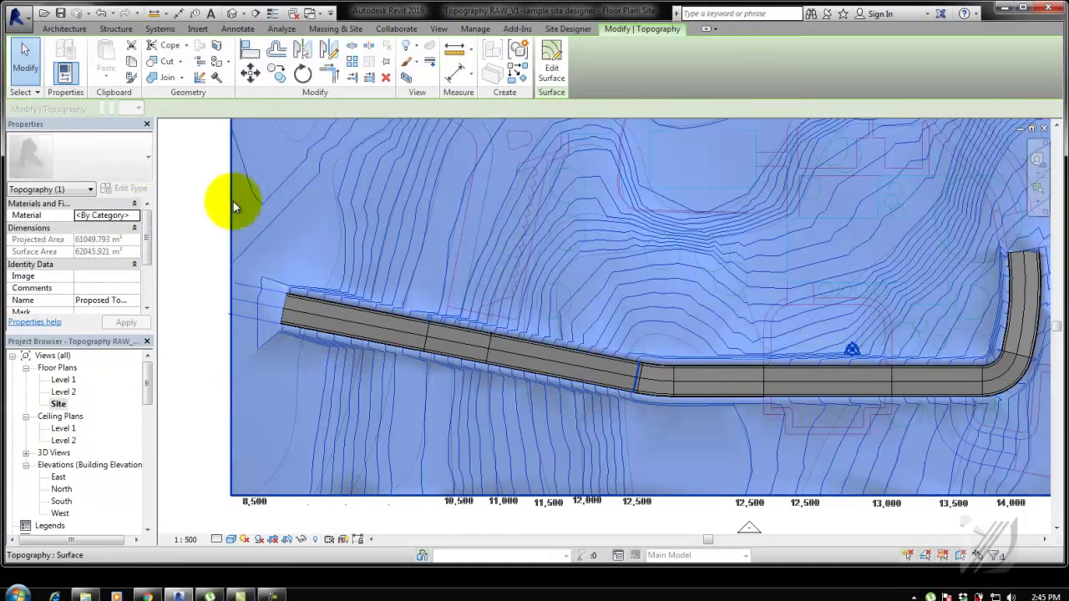
click(138, 216)
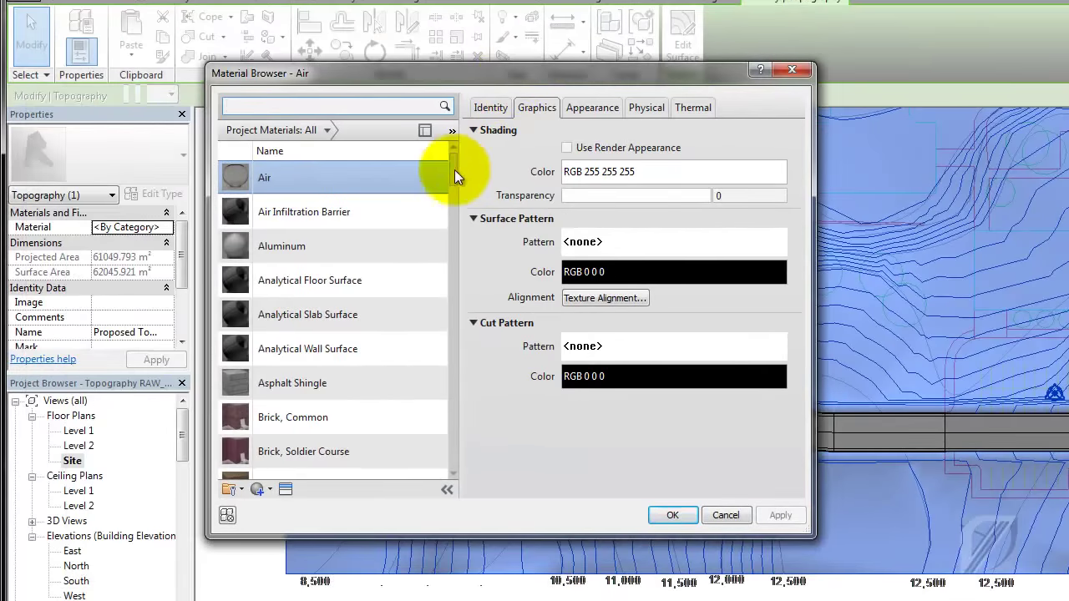
mouse_move(454, 167)
mouse_down()
mouse_move(453, 444)
mouse_move(453, 148)
mouse_up()
click(271, 482)
right_click(309, 304)
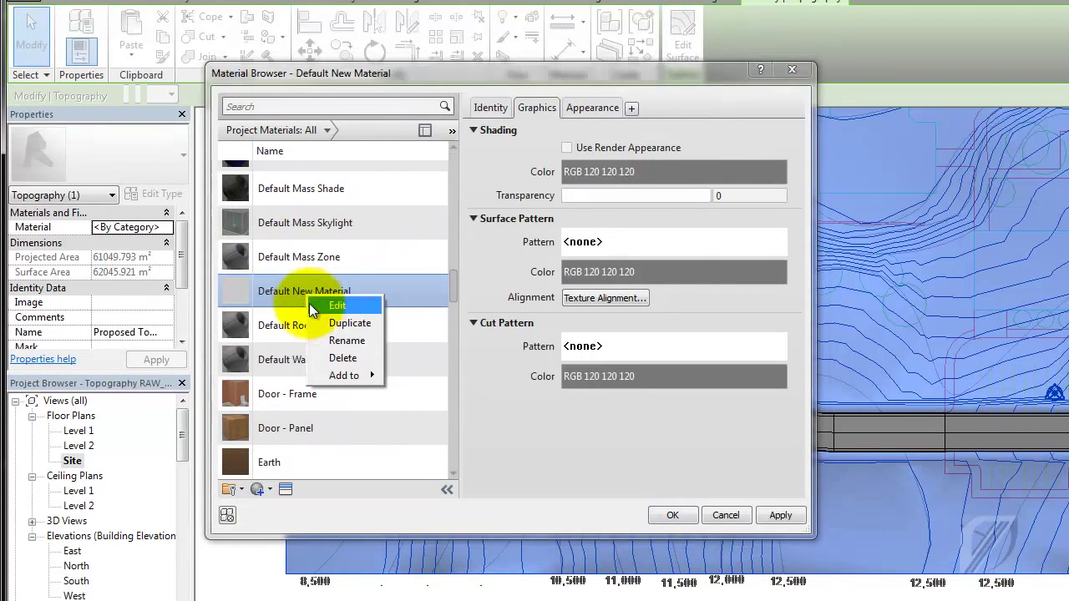
click(327, 337)
text(Grass)
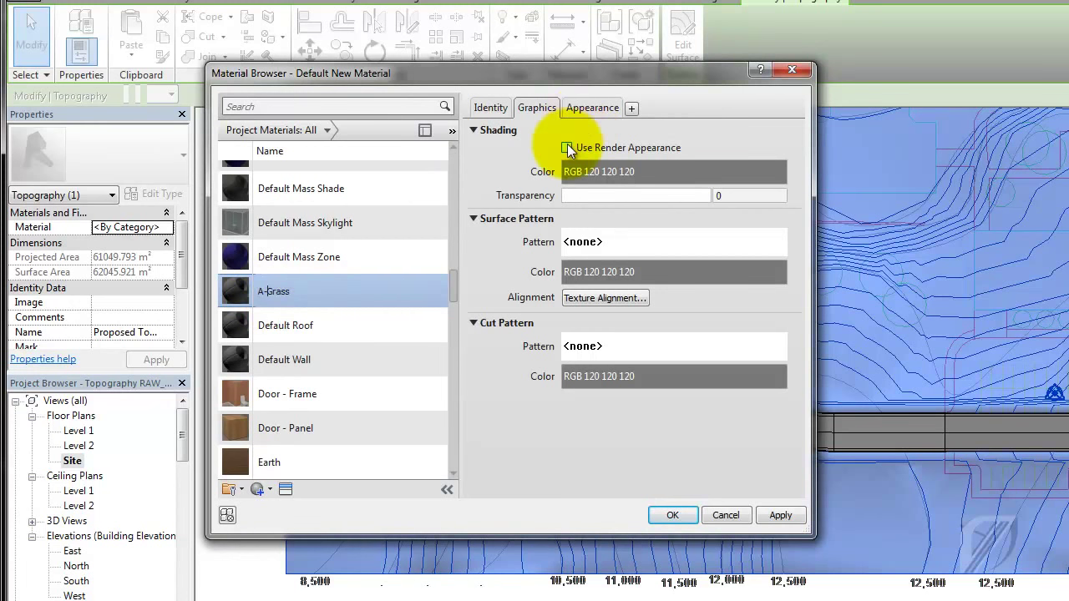
click(593, 107)
click(789, 132)
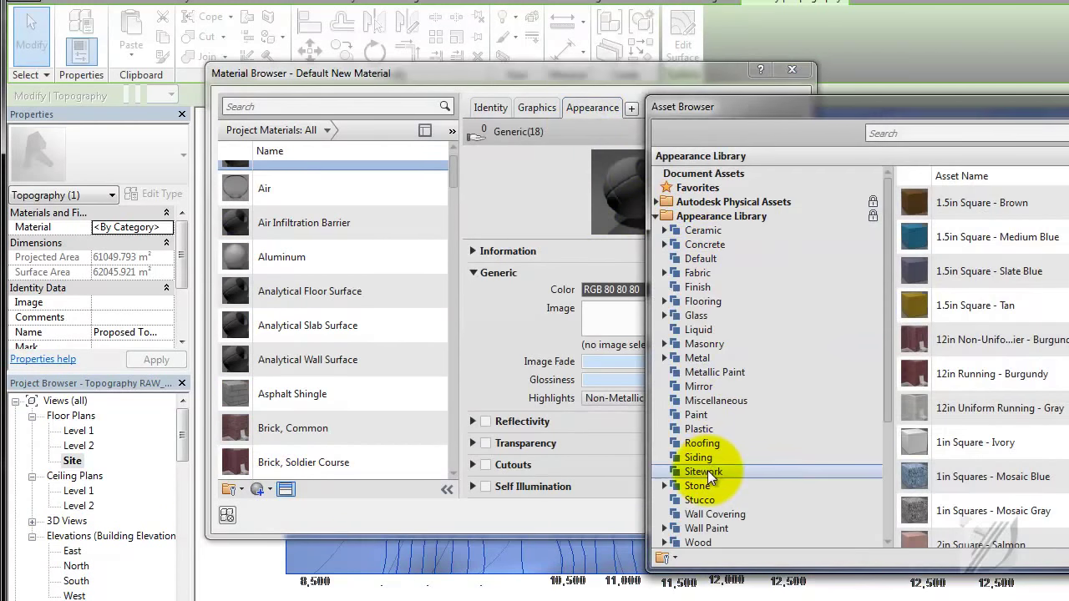
click(703, 471)
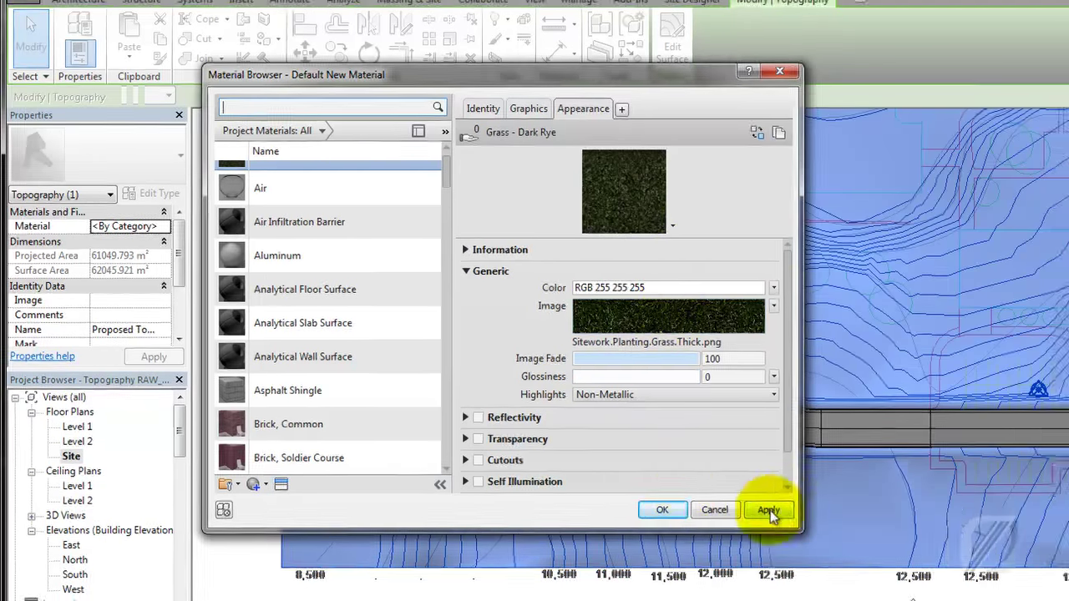
click(768, 508)
click(675, 508)
Step: Switch the site plan to the Realistic visual style
click(538, 445)
click(230, 538)
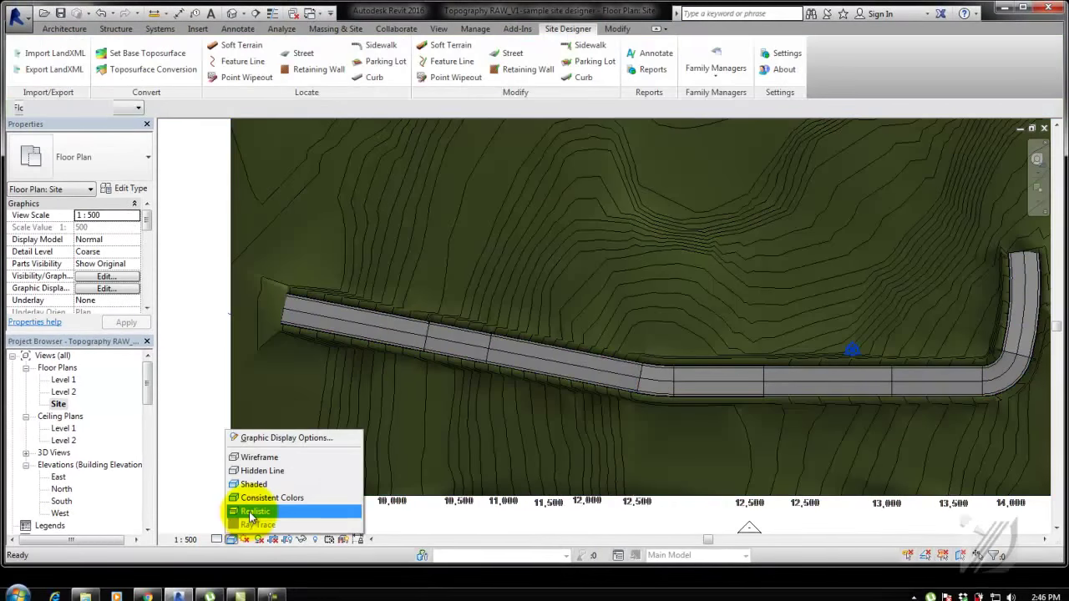
click(246, 505)
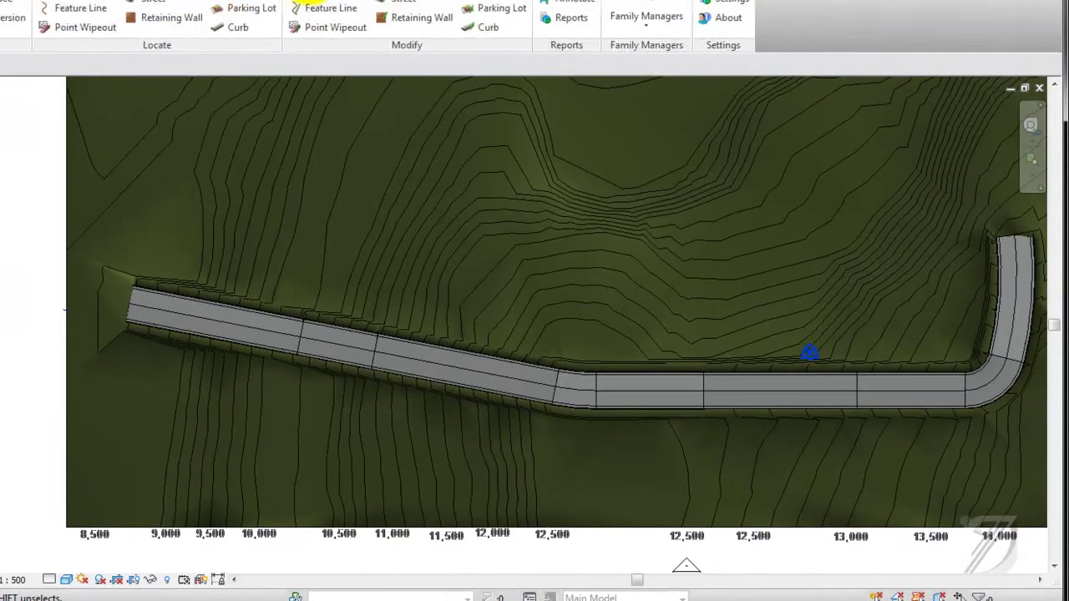
Step: Draw a section across the road's western stretch and open it in Shaded style
click(438, 28)
click(296, 13)
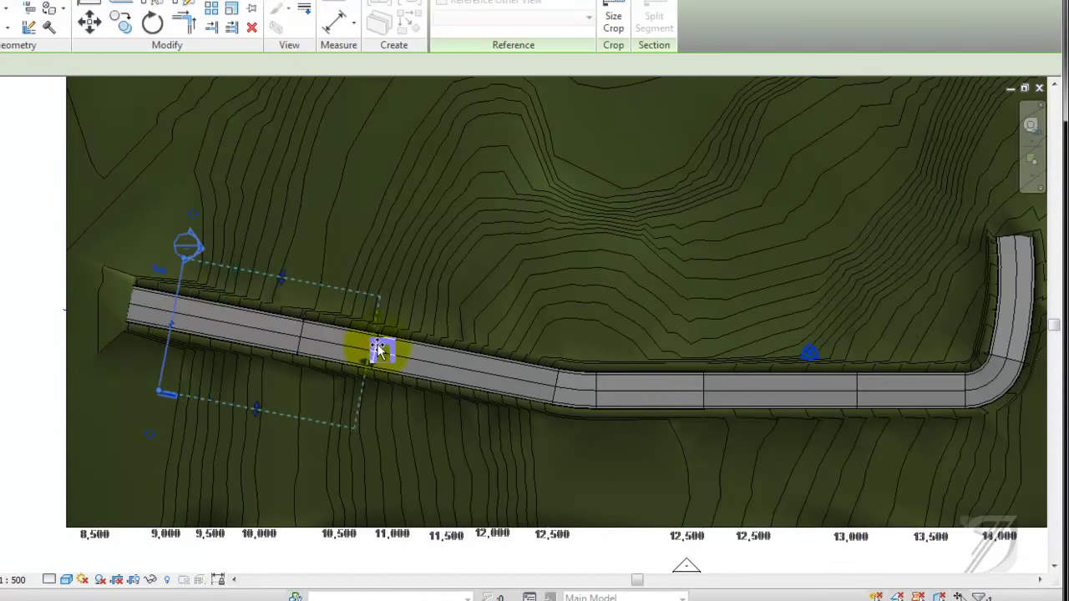
double_click(189, 246)
click(66, 579)
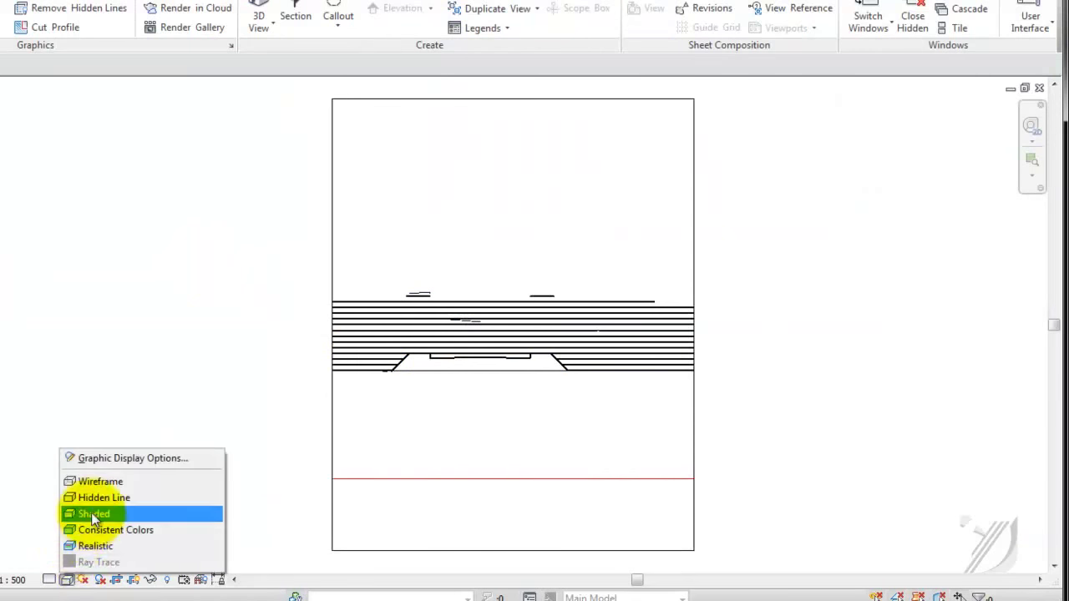
click(96, 510)
Step: Tighten the section's crop region closely around the road profile
click(333, 402)
mouse_move(331, 325)
mouse_down()
mouse_move(152, 325)
mouse_move(326, 325)
mouse_up()
drag(693, 325, 599, 325)
drag(464, 98, 463, 255)
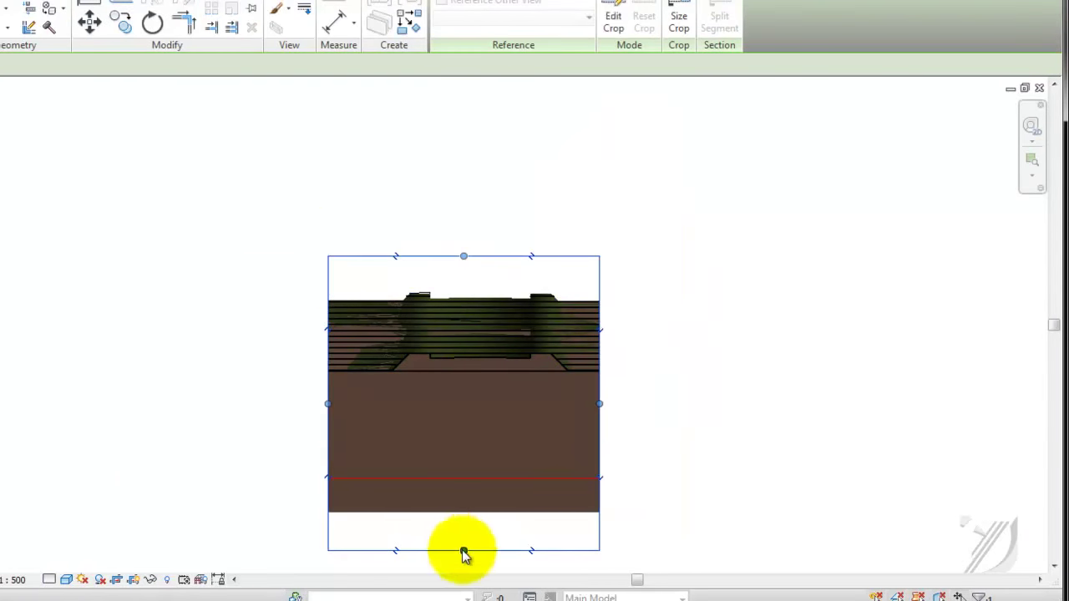
drag(465, 430, 465, 432)
Step: Reveal hidden elements to inspect the curb, then turn the reveal off
click(166, 579)
click(436, 355)
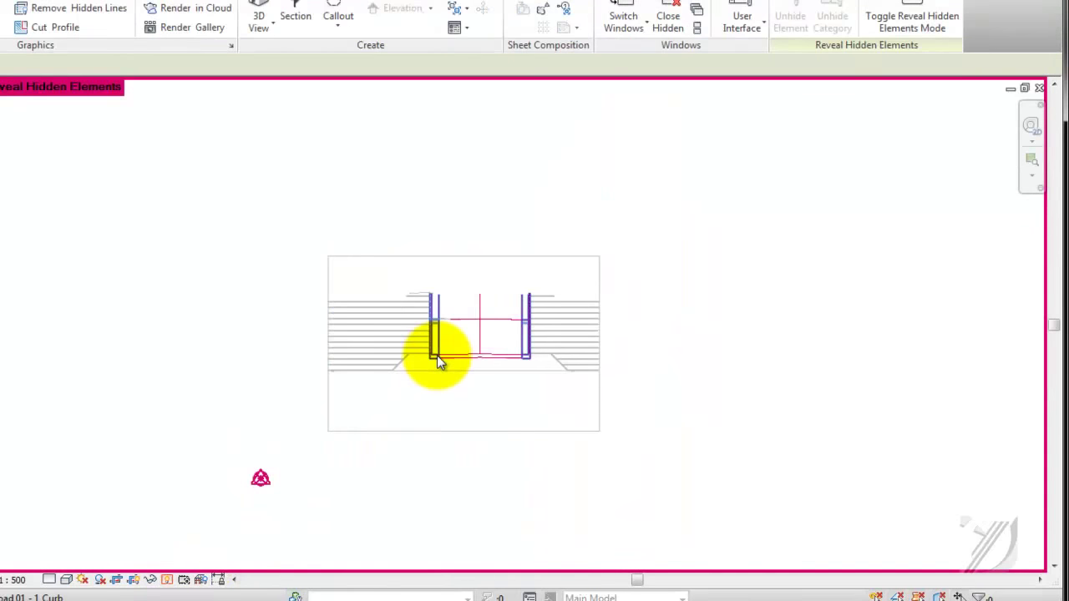
right_click(437, 355)
key(Escape)
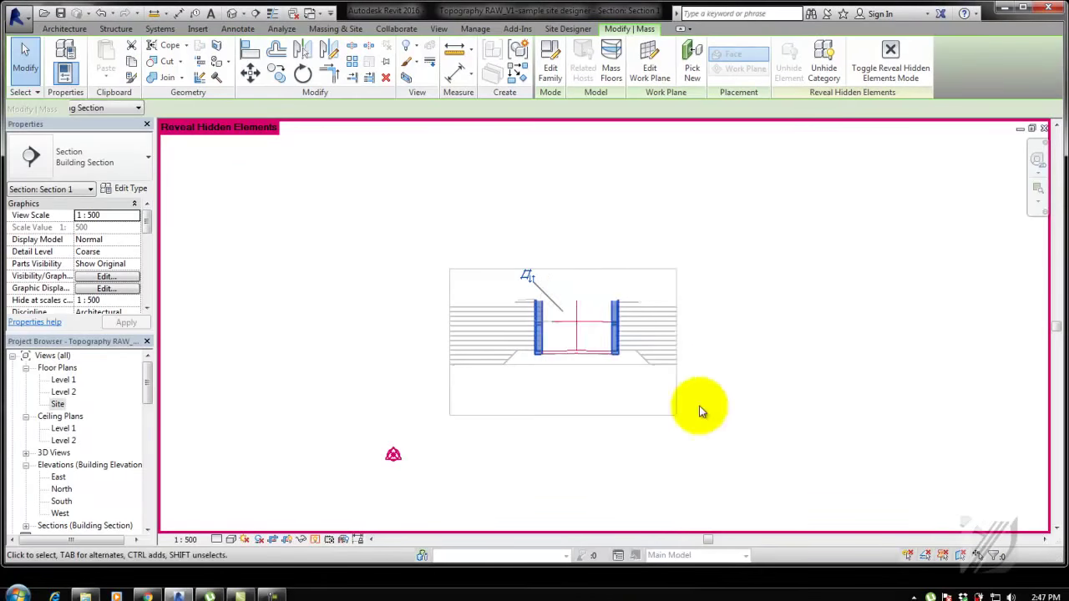
click(321, 539)
Step: Return to the Site floor plan and select the section line
scroll(454, 373, up, 3)
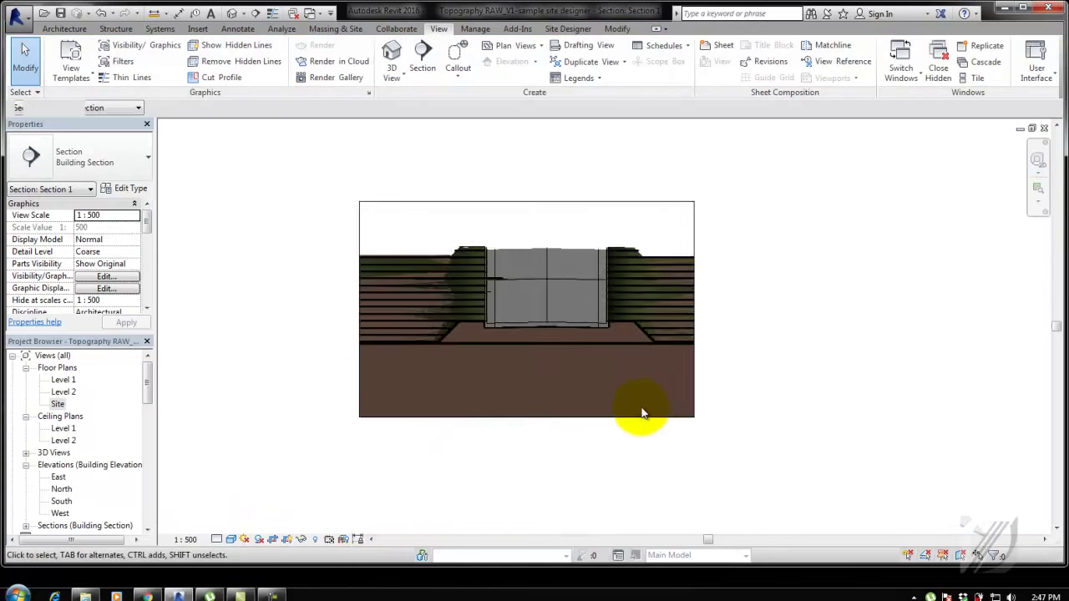
scroll(640, 417, up, 3)
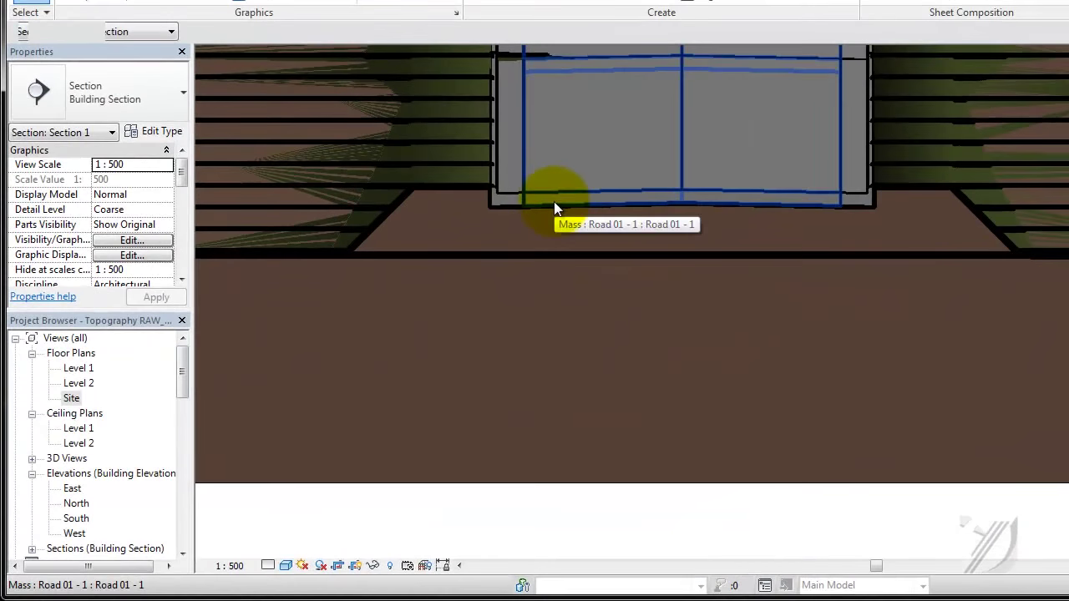
double_click(71, 397)
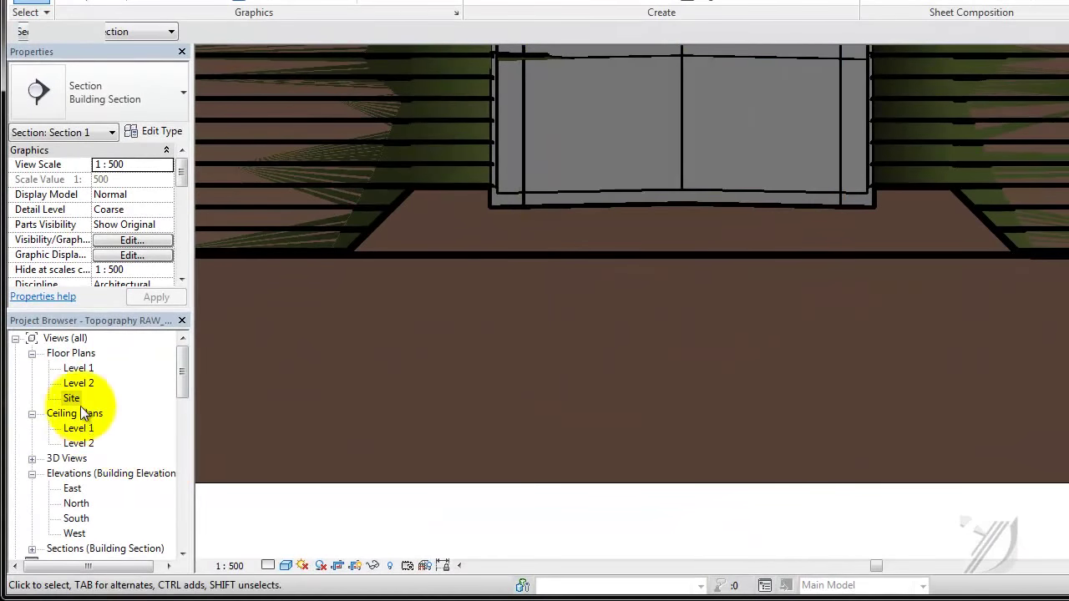
click(386, 360)
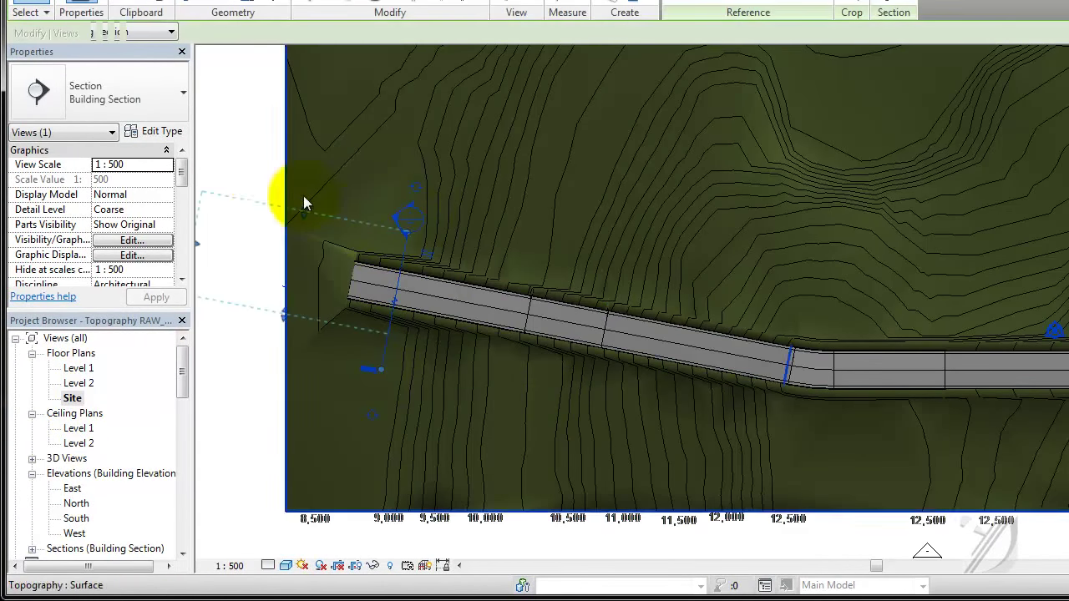
middle_drag(281, 194, 298, 246)
Step: Reopen Section 1 and switch it to a darker visual style
double_click(476, 219)
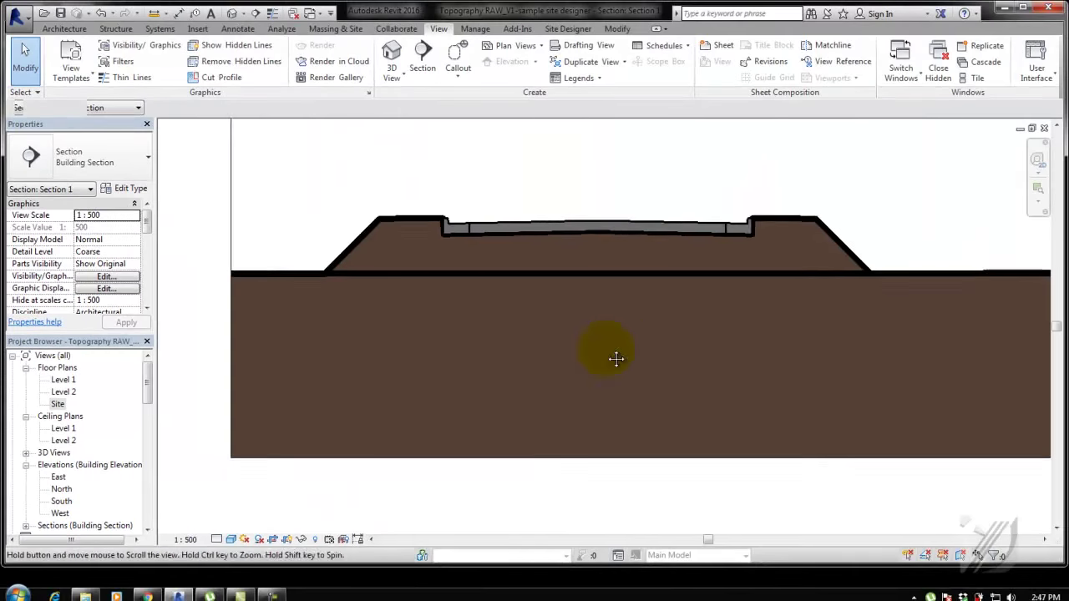
click(232, 540)
click(256, 526)
scroll(587, 288, up, 2)
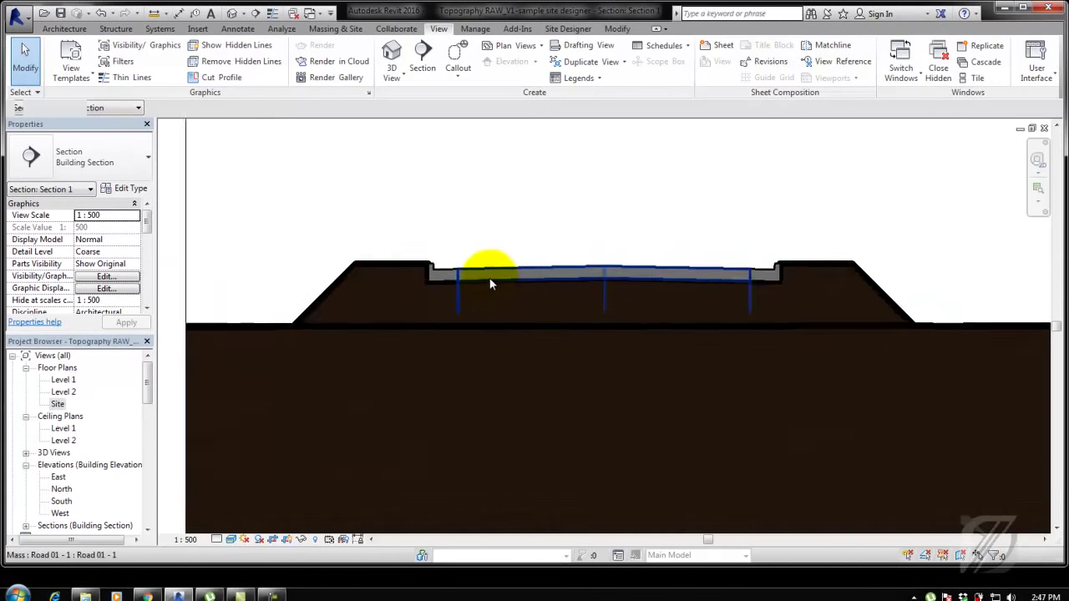
scroll(489, 275, up, 2)
scroll(446, 248, up, 2)
scroll(424, 333, down, 2)
scroll(409, 359, down, 1)
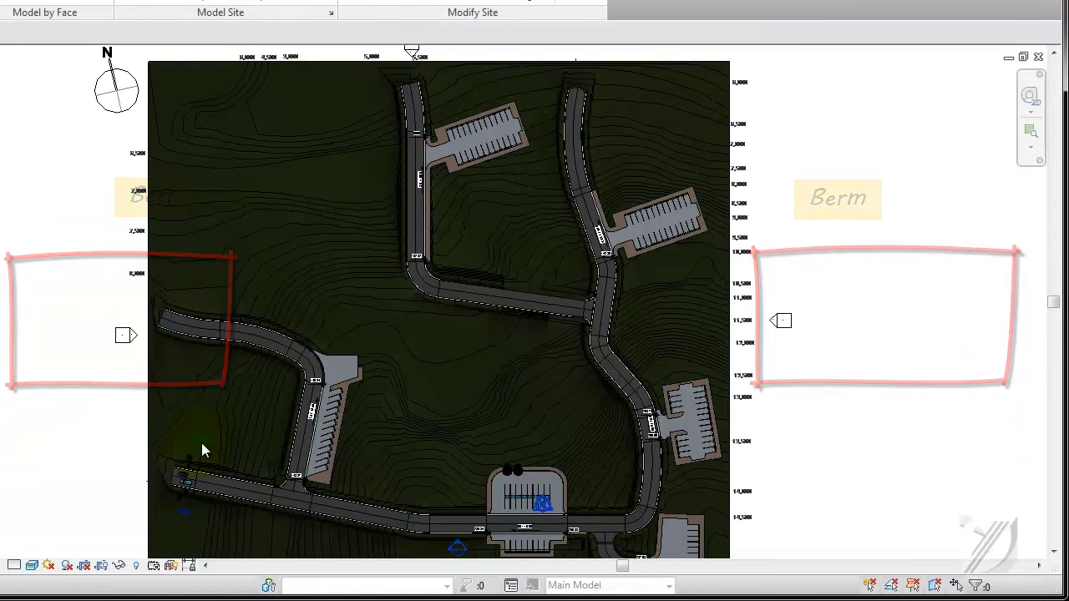
Step: Open the finished example's Section 2 for comparison, then close both section views
double_click(197, 441)
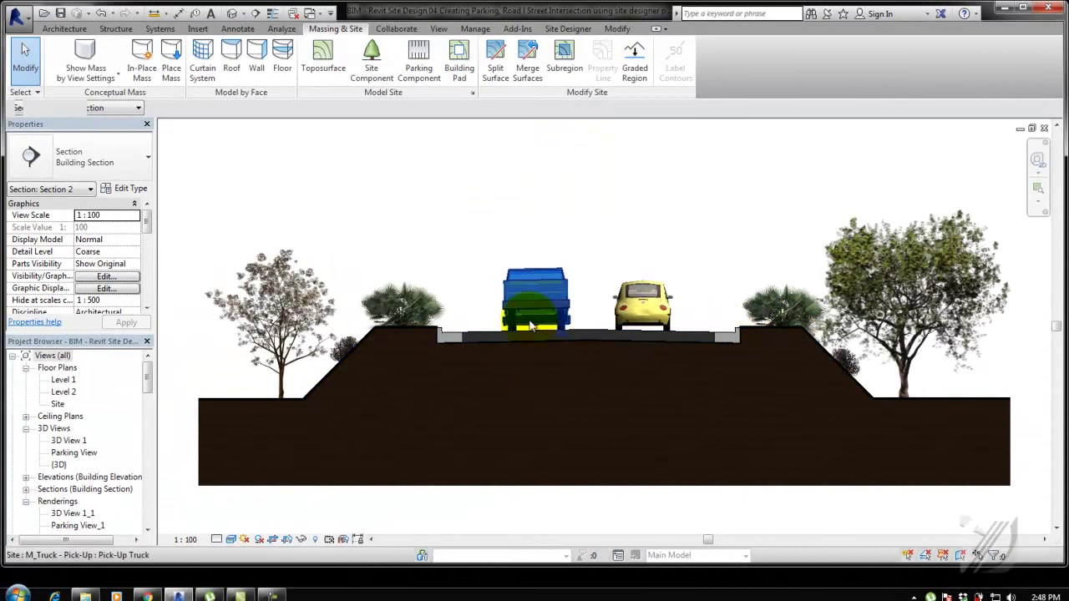
click(1046, 134)
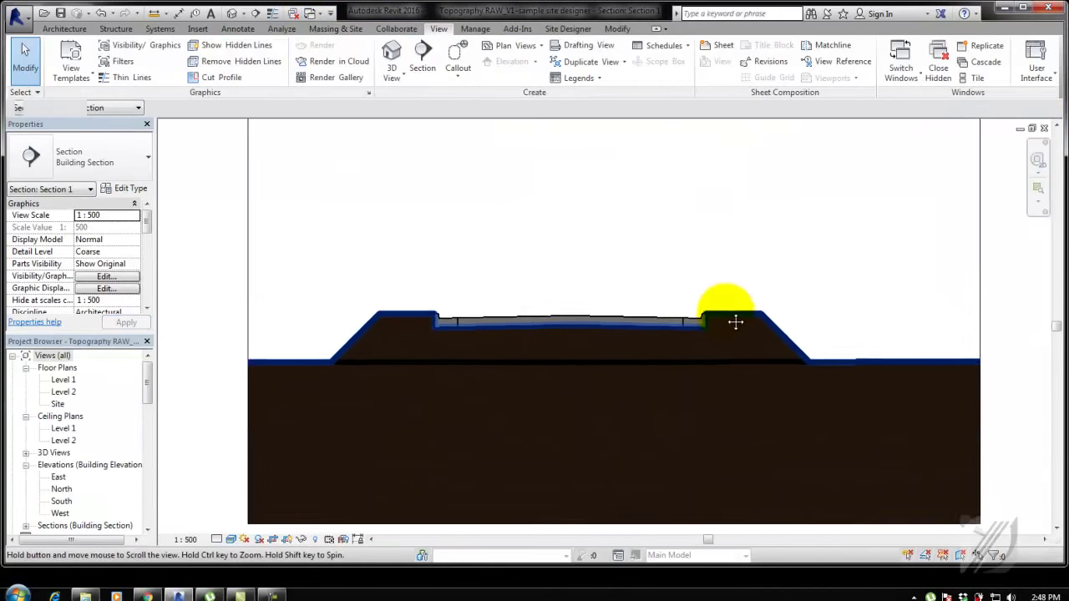
click(1044, 128)
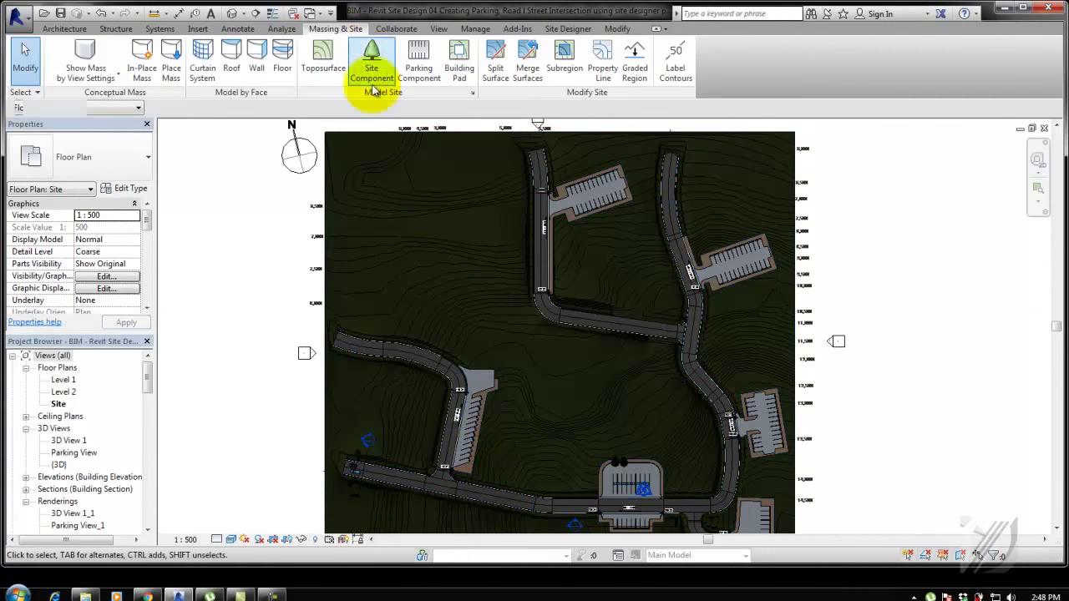
Step: Switch to the working project's 3D view and isolate the topography, toggling hidden-element display
click(312, 13)
click(317, 81)
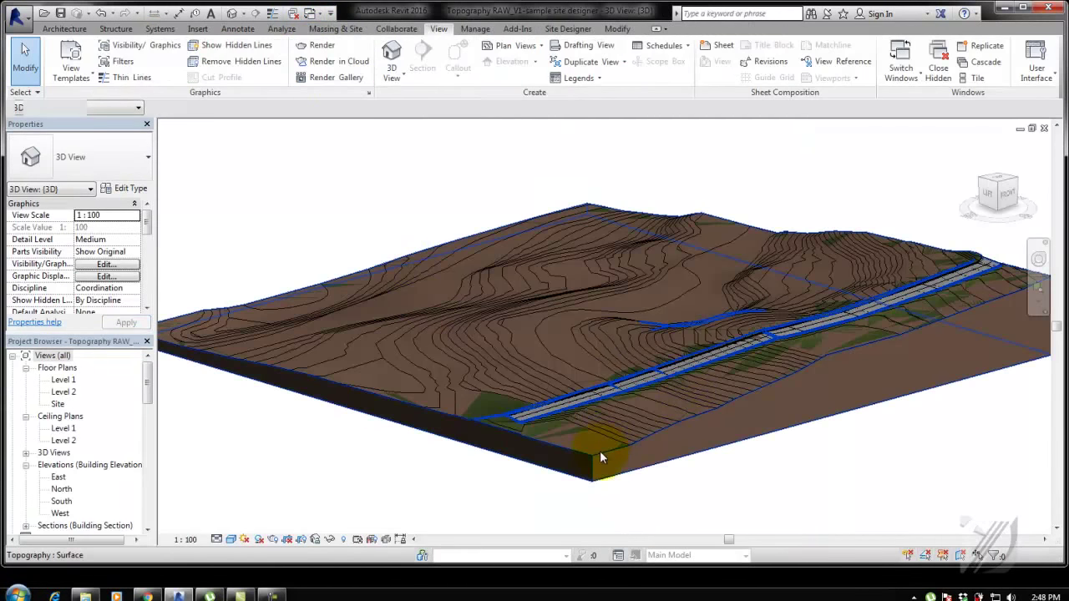
click(600, 457)
click(334, 539)
click(346, 506)
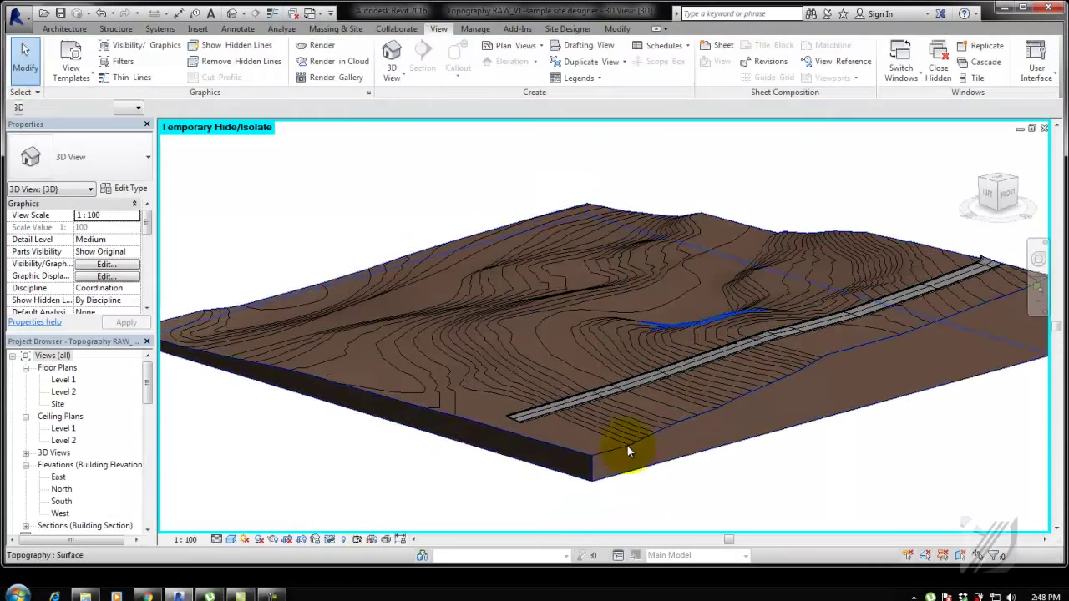
click(628, 452)
click(343, 538)
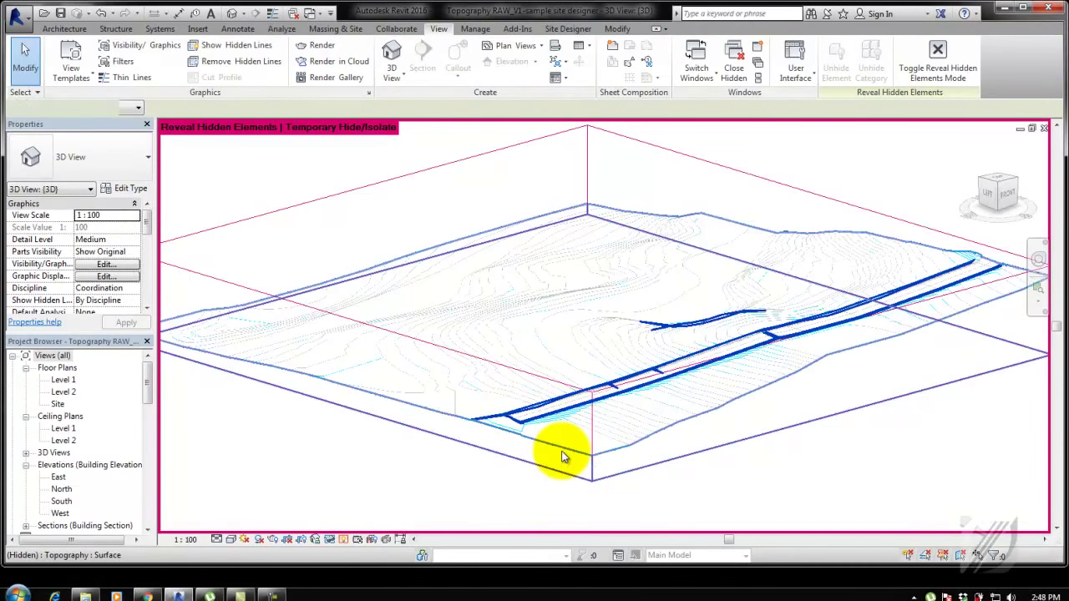
click(562, 457)
click(343, 538)
Step: Hide the topography to view the road alone, restore it, then reopen the Site floor plan
click(490, 424)
right_click(489, 423)
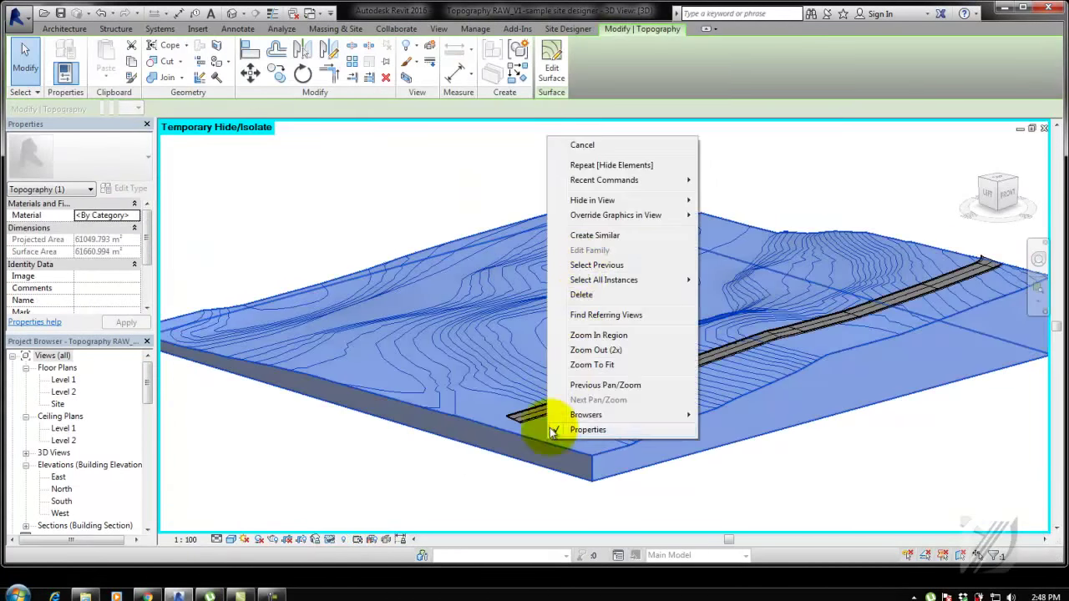
click(727, 199)
click(341, 541)
click(376, 505)
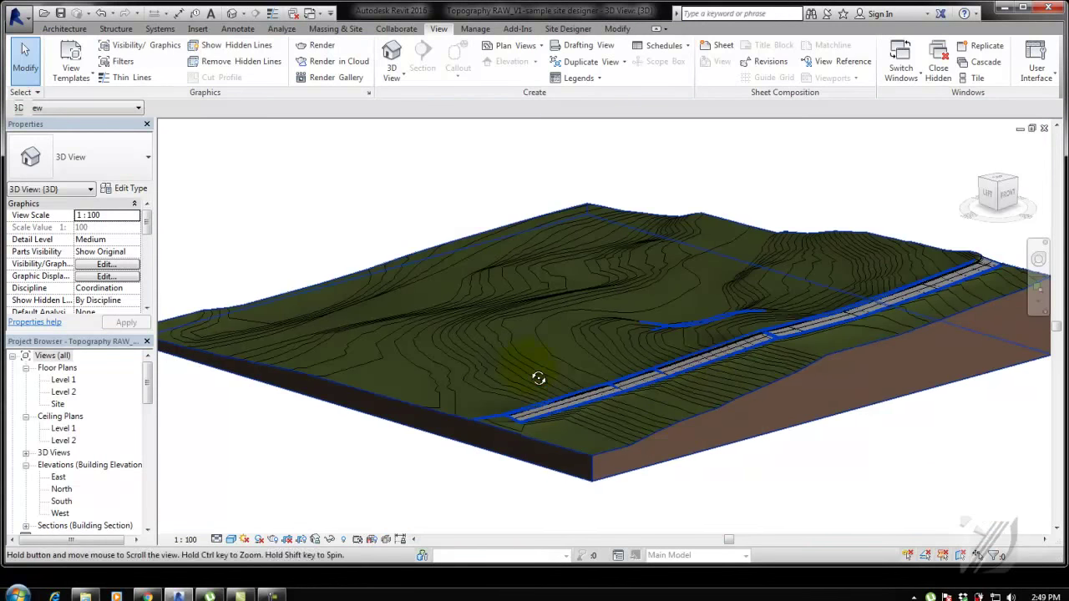
scroll(930, 406, up, 5)
scroll(752, 270, up, 3)
mouse_move(752, 270)
middle_down()
mouse_move(408, 181)
mouse_move(511, 235)
middle_up()
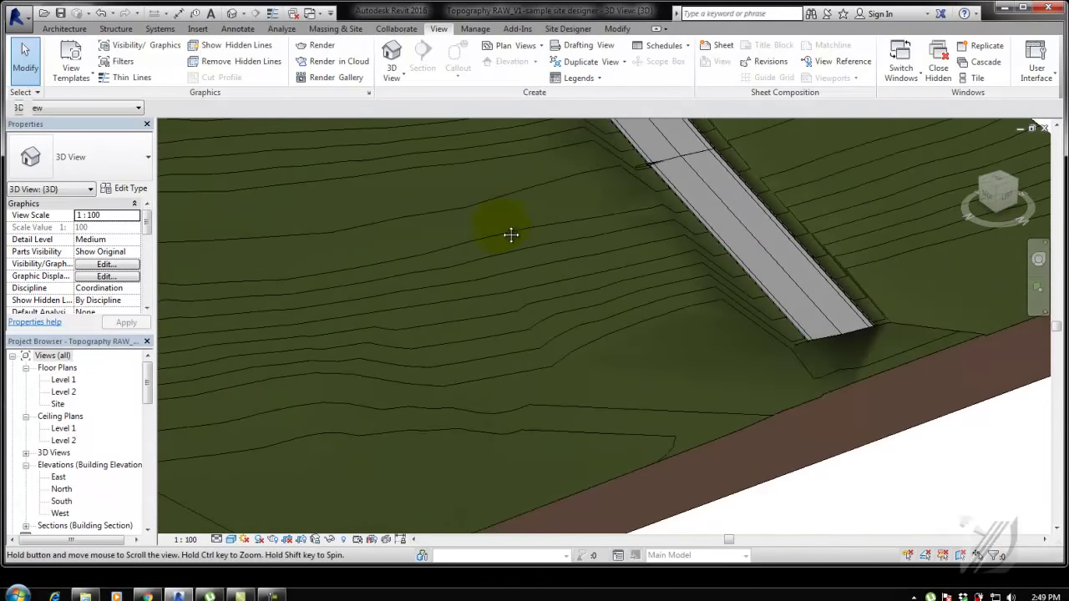
double_click(57, 405)
scroll(532, 404, down, 3)
Step: Display the site plan in Wireframe and bring the road's west end into view
middle_drag(548, 406, 393, 390)
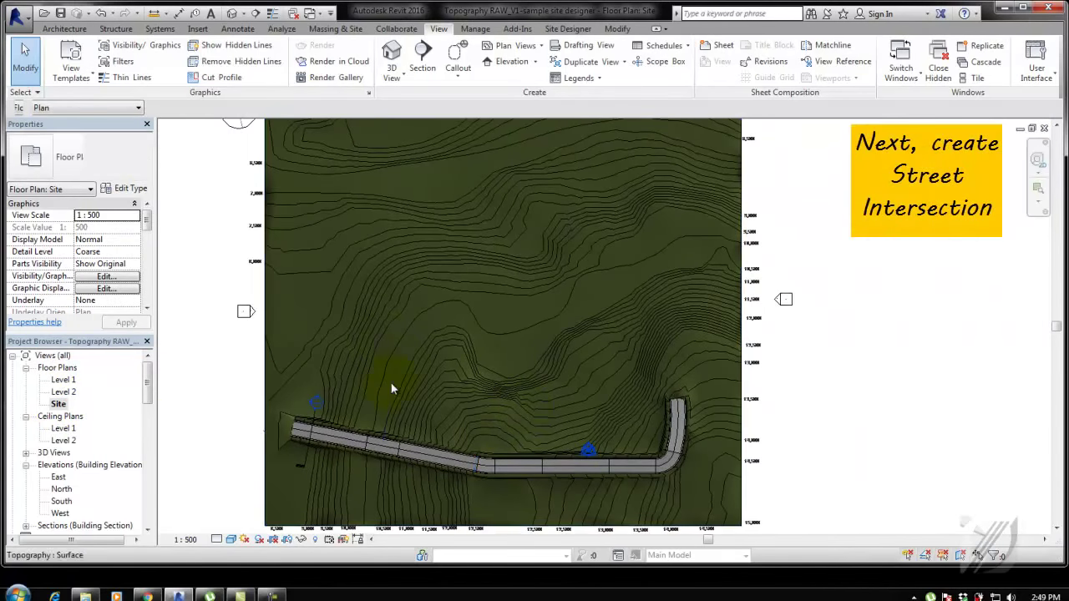
click(231, 539)
click(260, 454)
scroll(382, 429, up, 5)
middle_drag(382, 429, 414, 387)
Step: Trace the north-west street alignment as model lines using Pick Lines
click(65, 28)
click(557, 49)
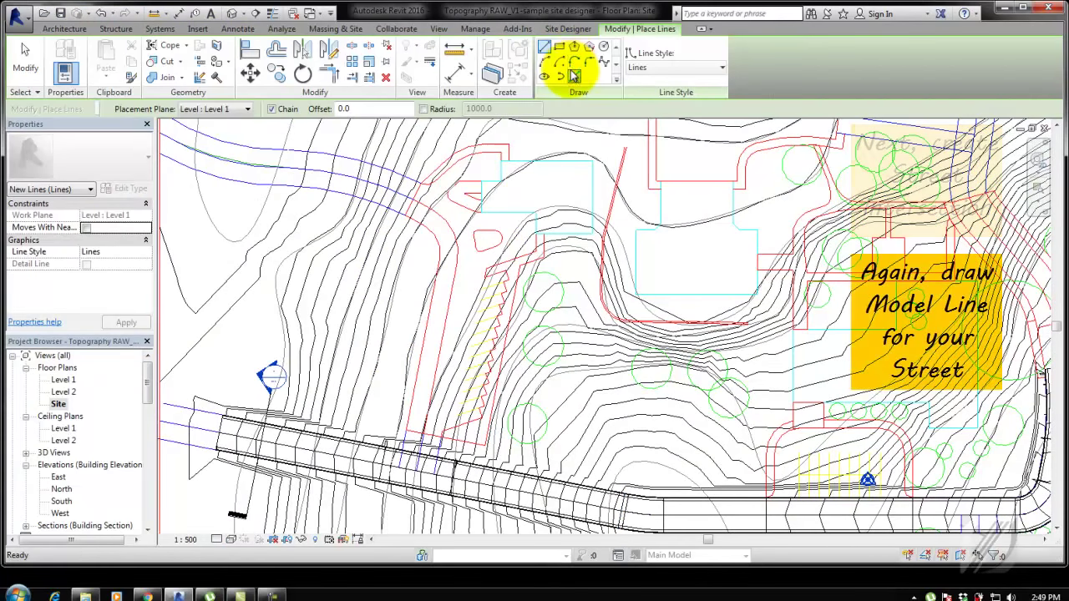
click(575, 76)
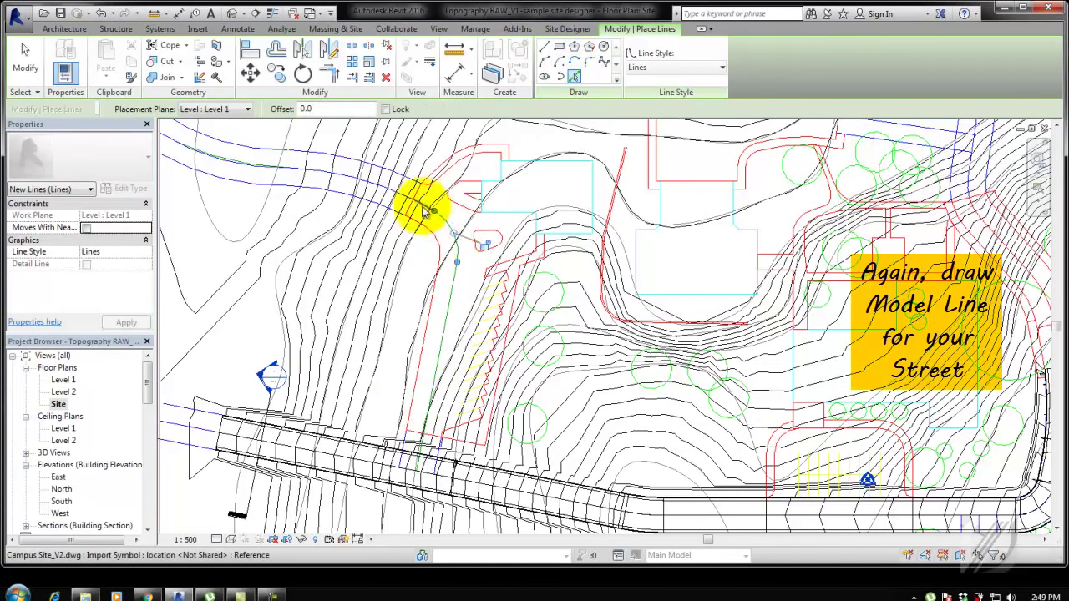
middle_drag(311, 219, 365, 224)
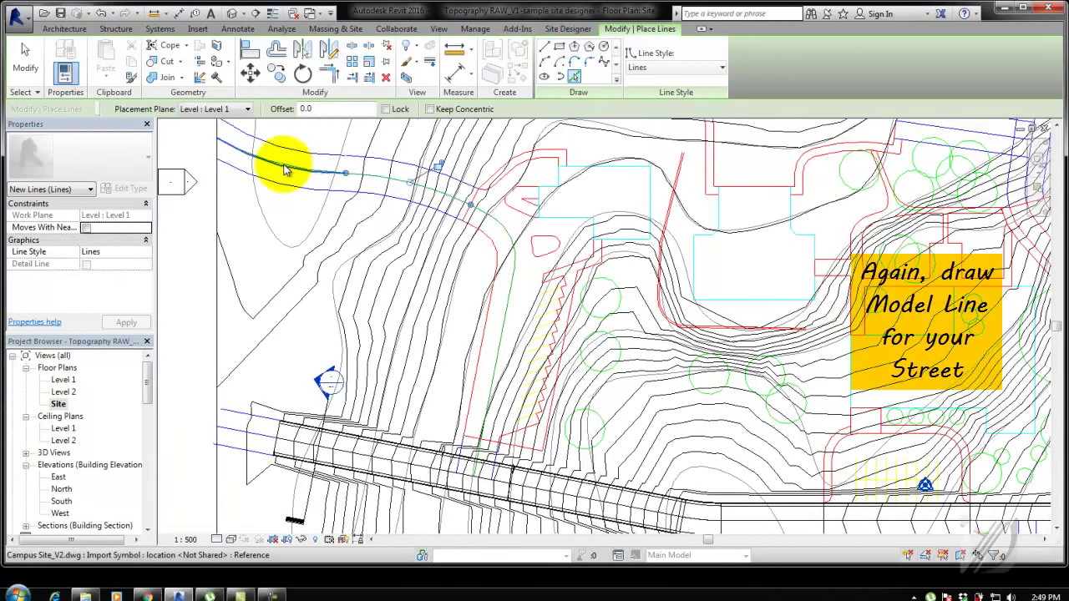
click(25, 59)
middle_drag(512, 388, 560, 381)
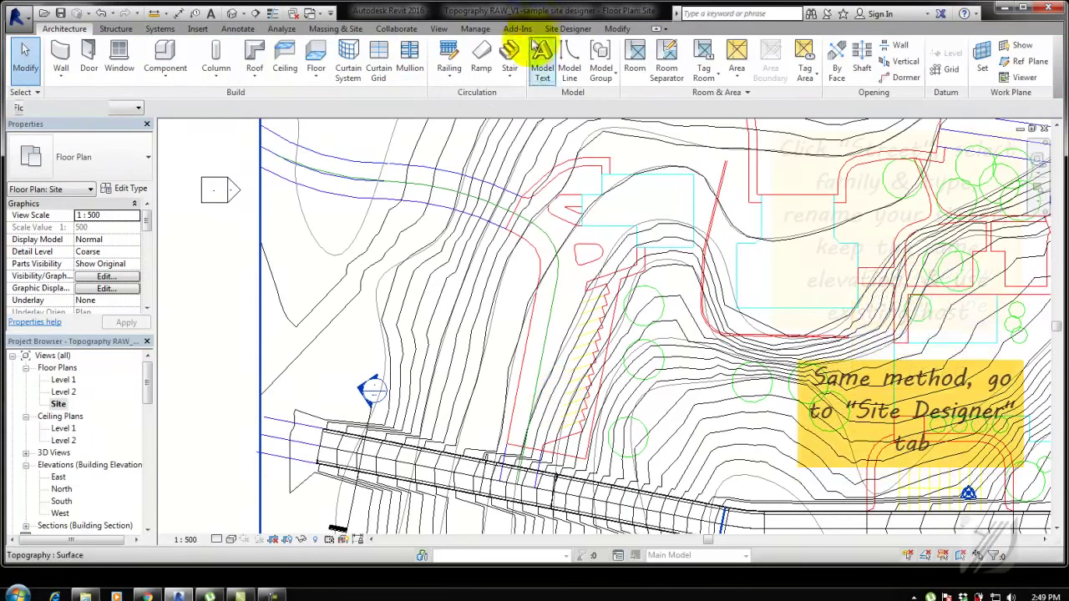
Step: Locate a new street on the traced host line, confirm intersections, and finish the radius change
click(568, 28)
click(303, 53)
click(251, 140)
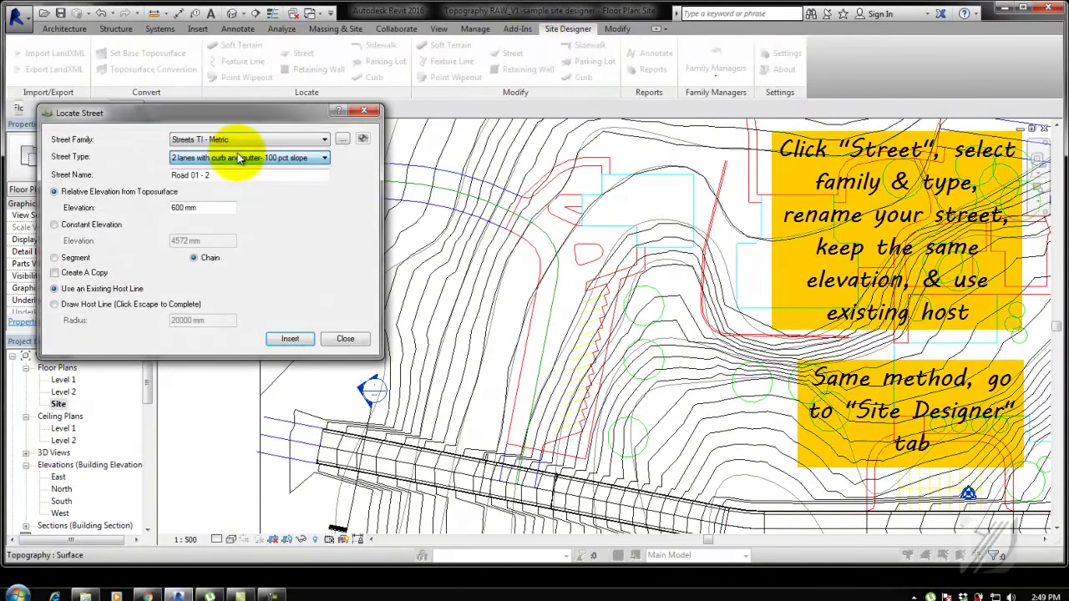
click(209, 175)
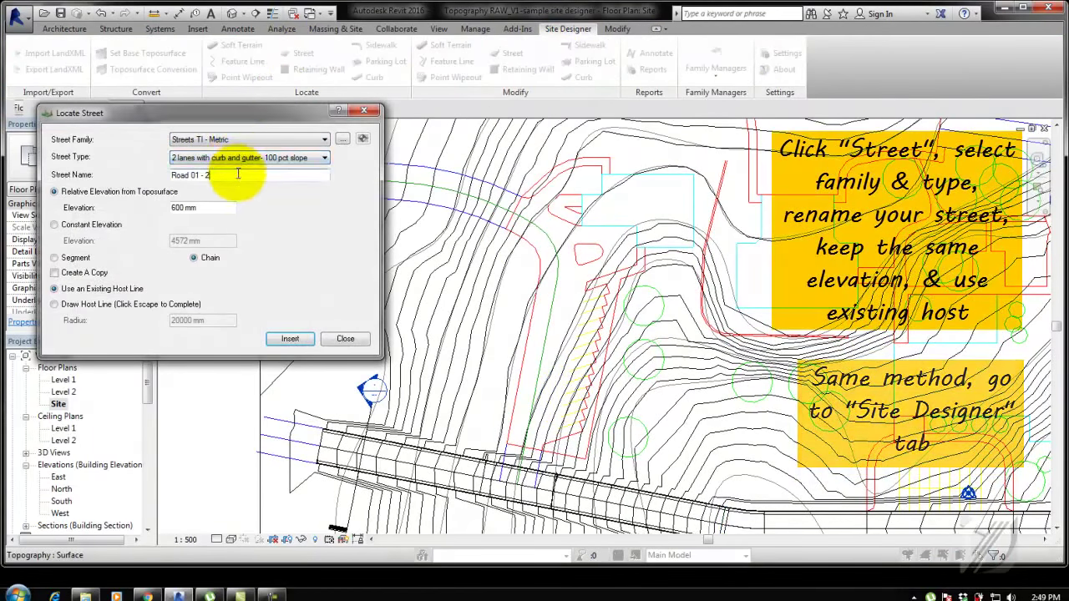
click(289, 338)
click(399, 185)
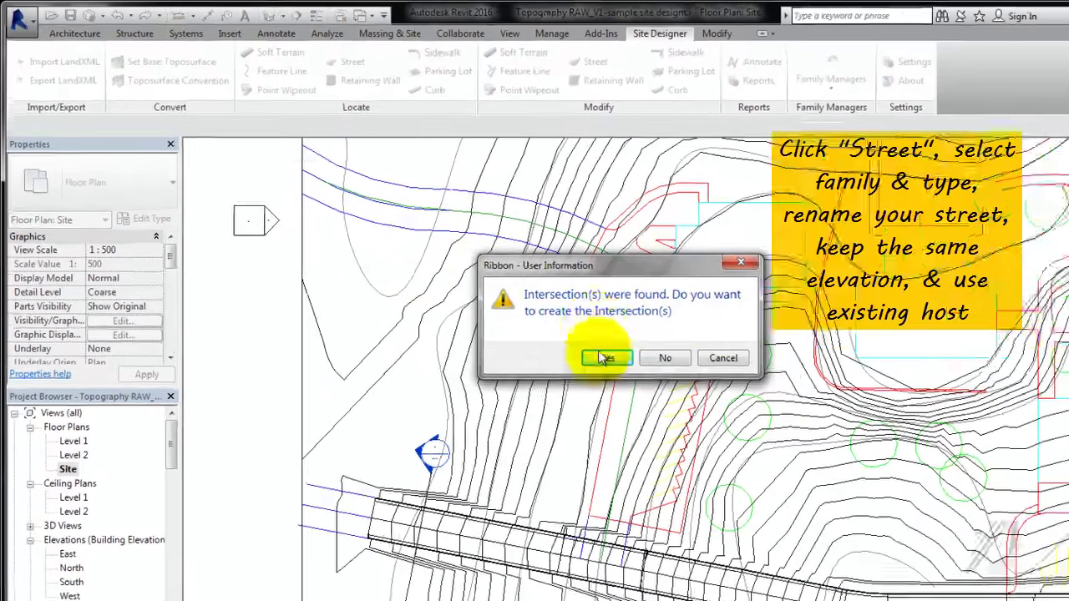
click(523, 308)
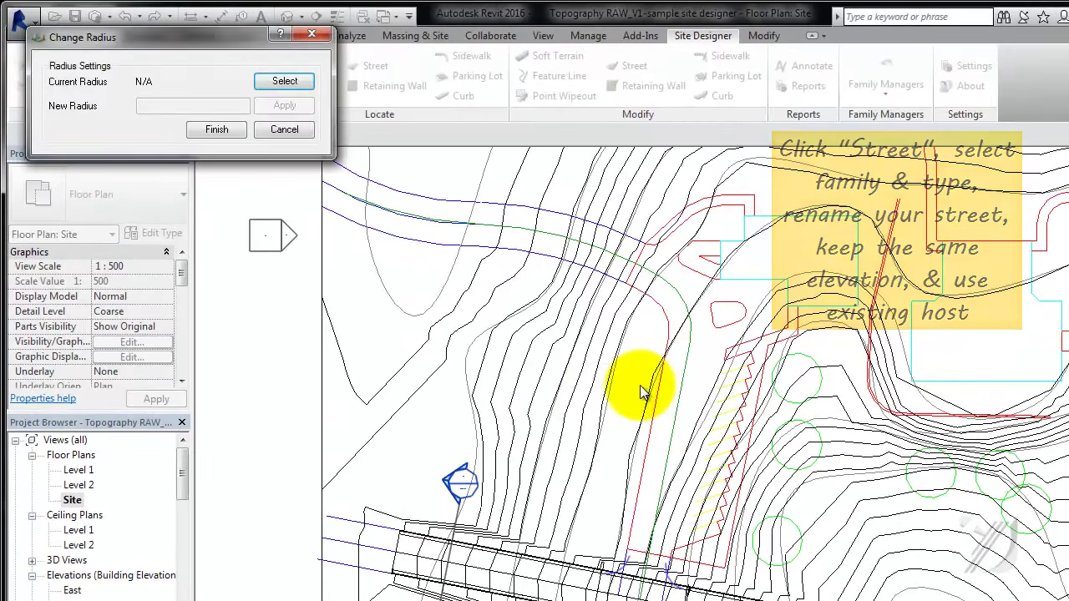
click(216, 129)
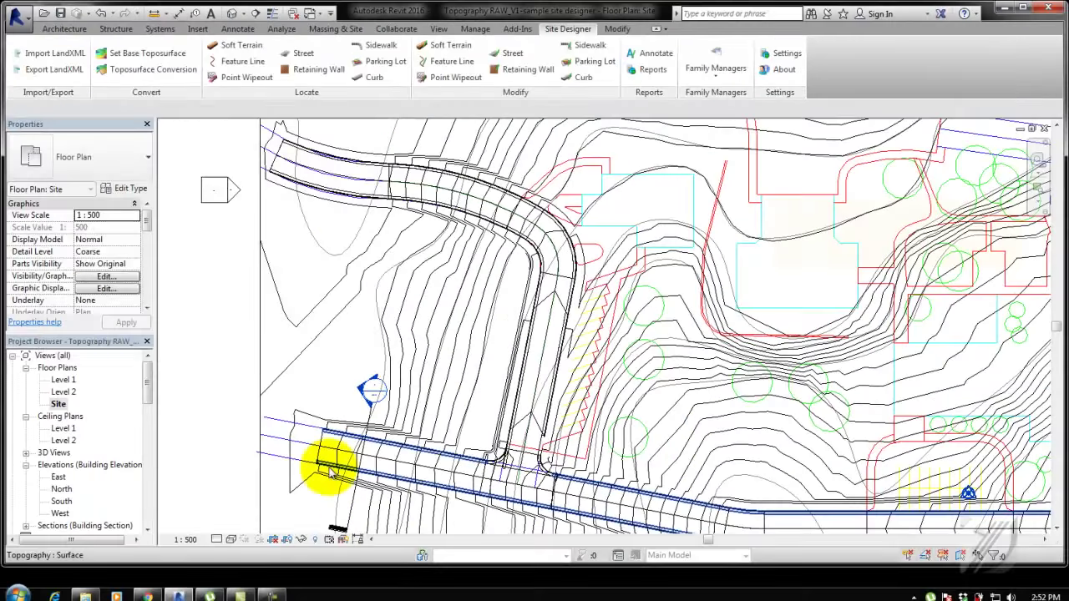
Step: Switch to Realistic style and check the 4524 mm default street intersection radius in Site Designer settings
click(230, 539)
click(242, 519)
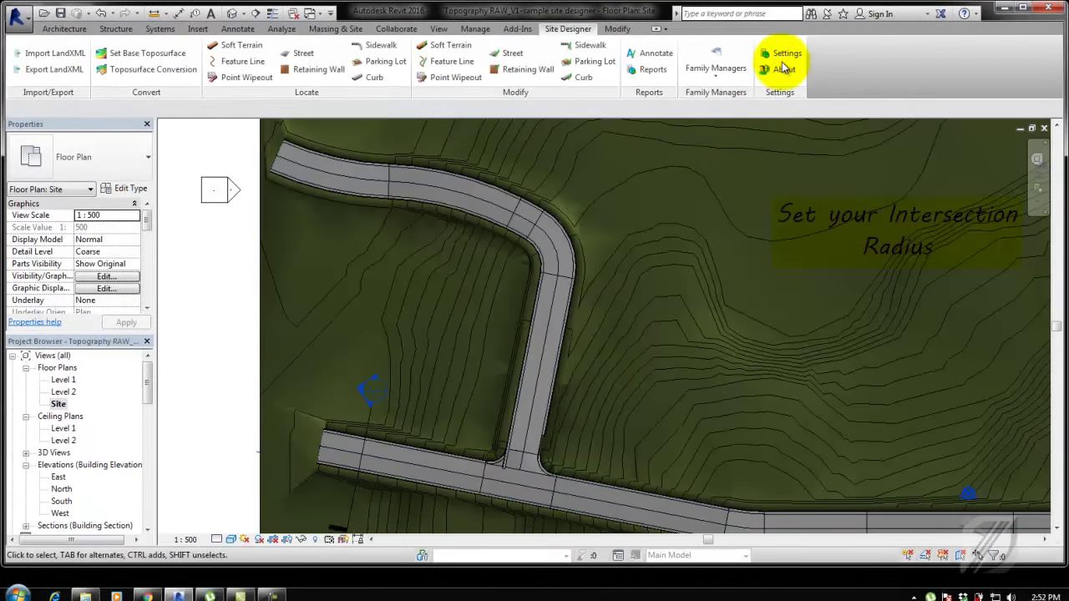
click(782, 53)
click(201, 146)
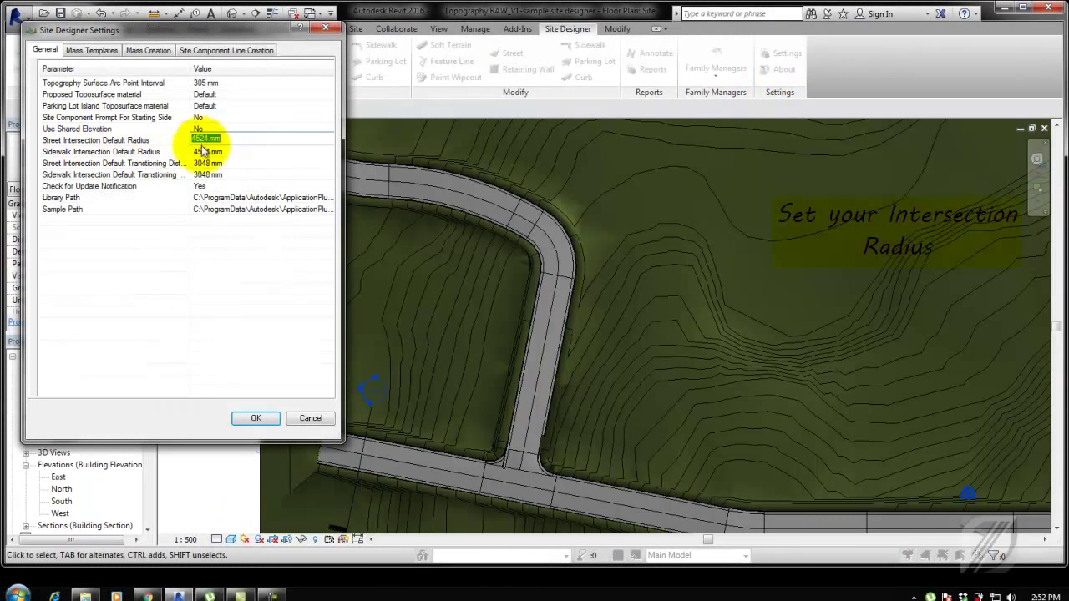
click(266, 419)
Step: Inspect the curb at the road intersection, then undo back to the wireframe site plan
click(506, 463)
scroll(506, 463, up, 2)
scroll(508, 479, up, 2)
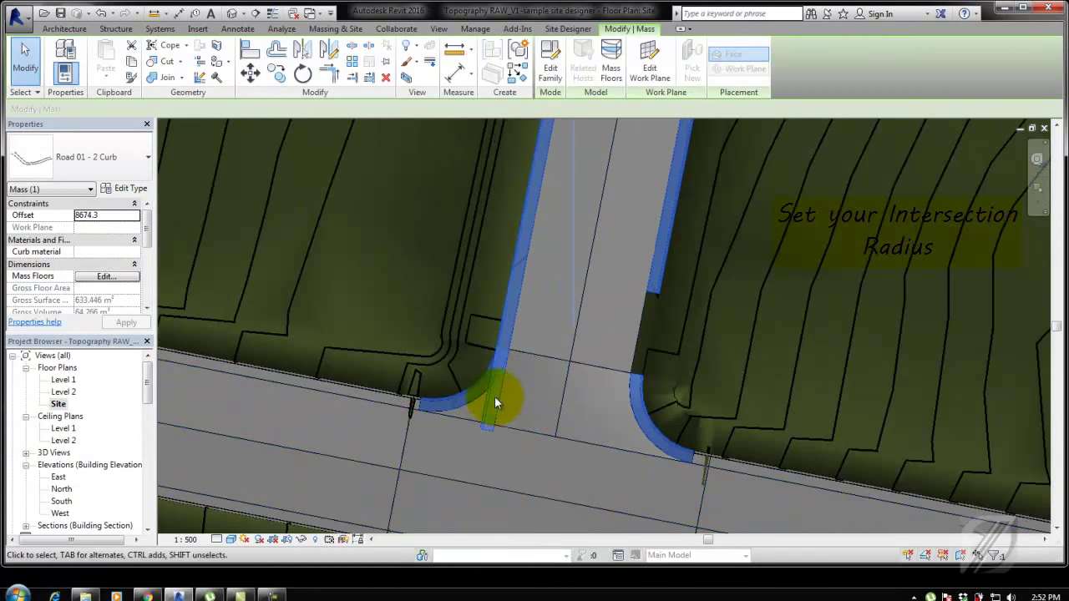
scroll(501, 401, down, 4)
click(218, 361)
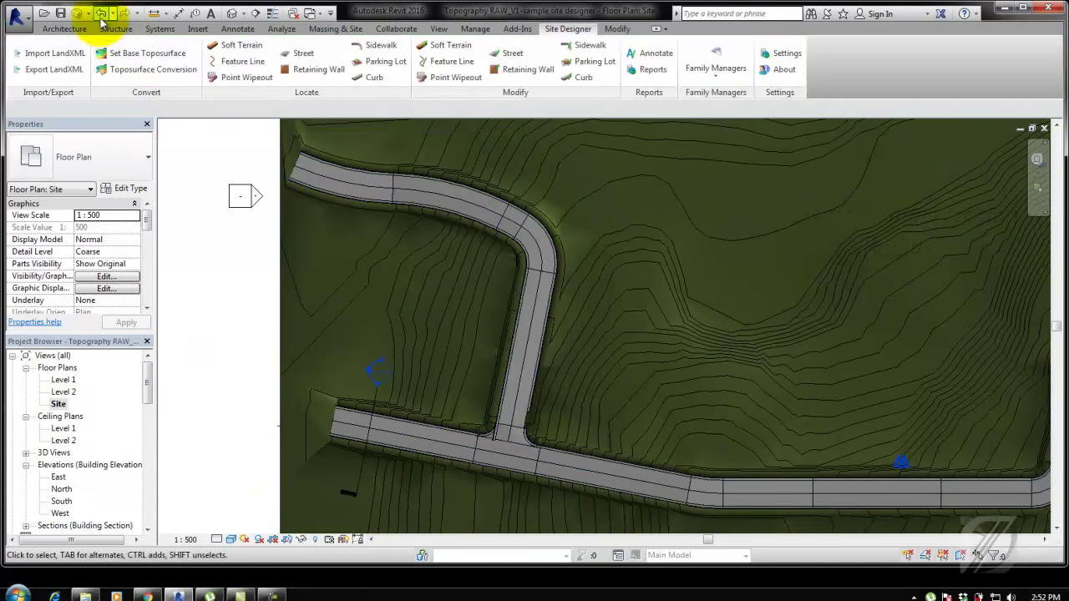
click(101, 14)
Step: Place a street hosted on the existing road line, accepting the intersections found
click(301, 53)
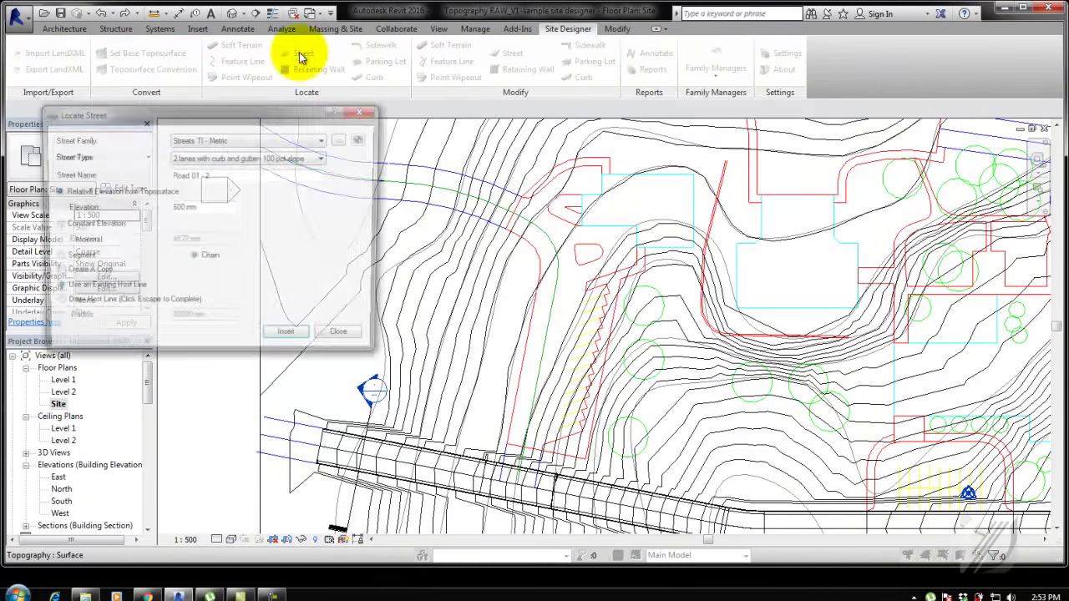
click(282, 342)
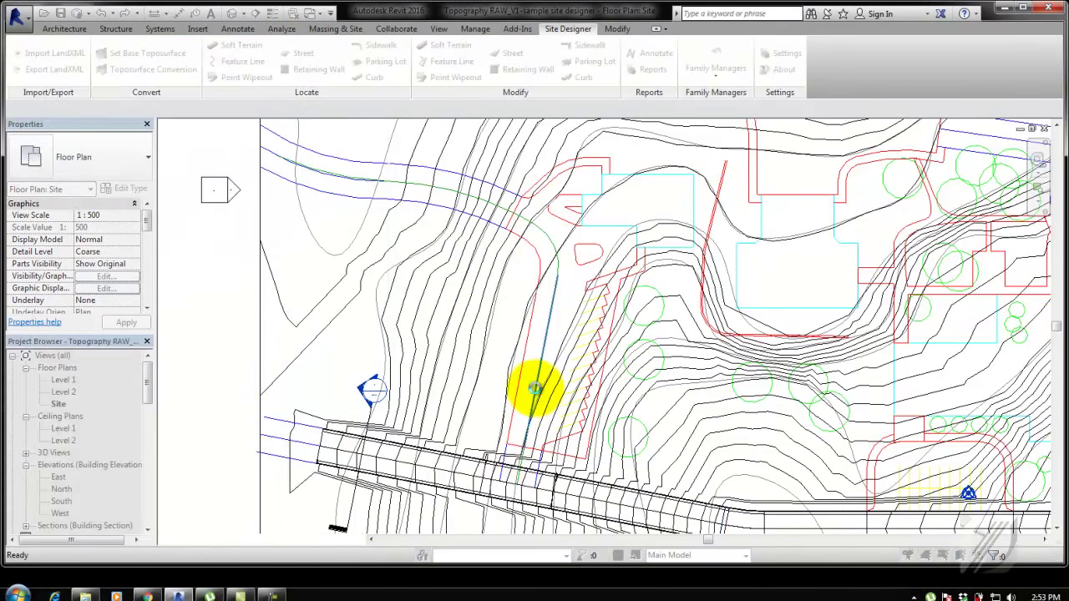
click(540, 386)
click(518, 308)
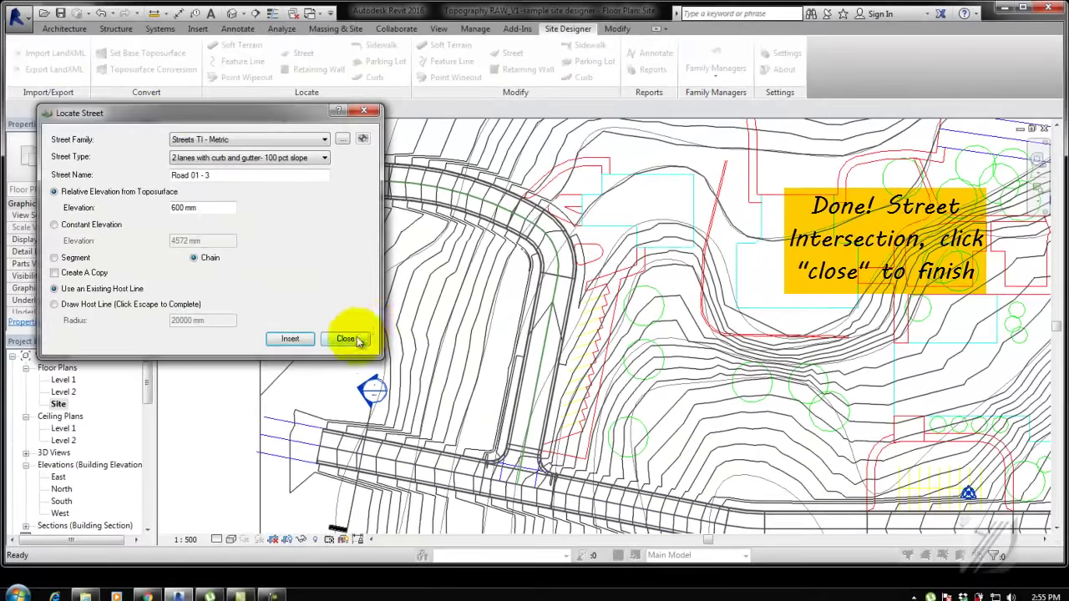
click(298, 355)
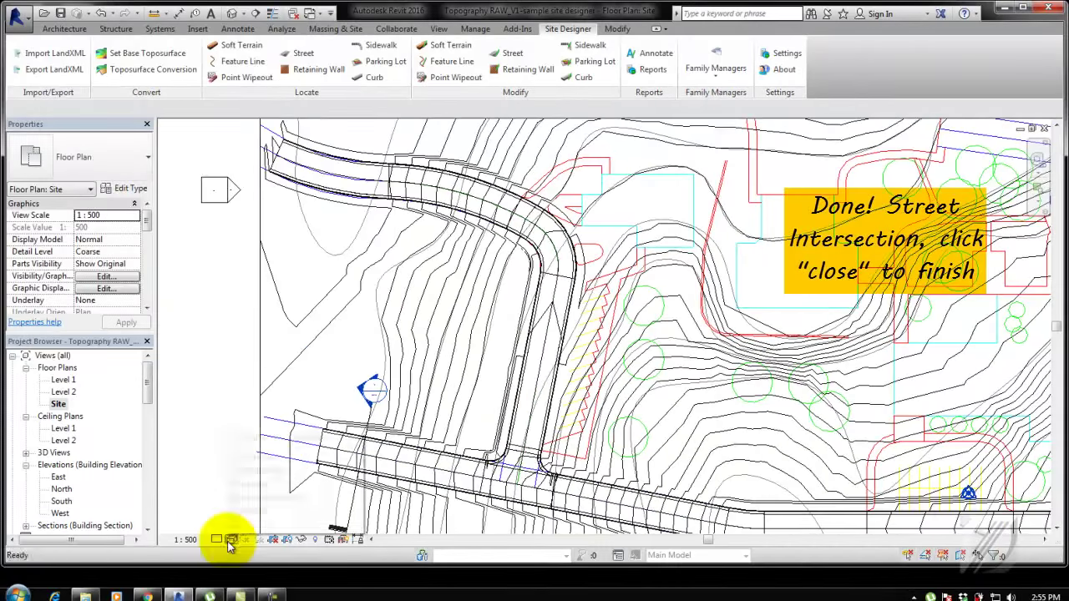
Step: Pan to the street intersection and review the intersection radius in Site Designer settings without changes
scroll(527, 479, up, 5)
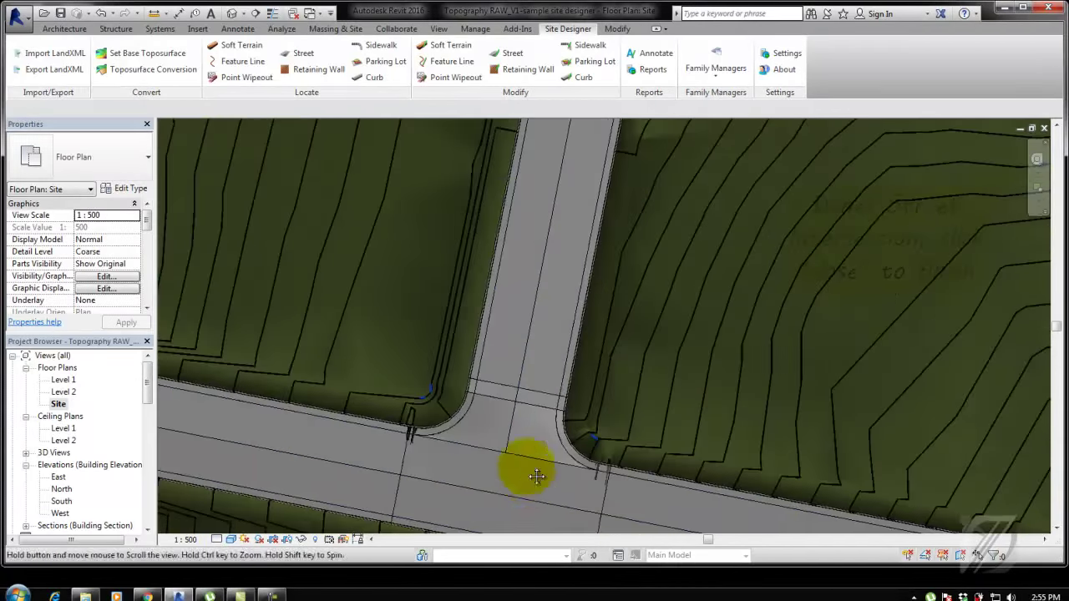
middle_drag(528, 480, 493, 290)
click(781, 54)
click(207, 141)
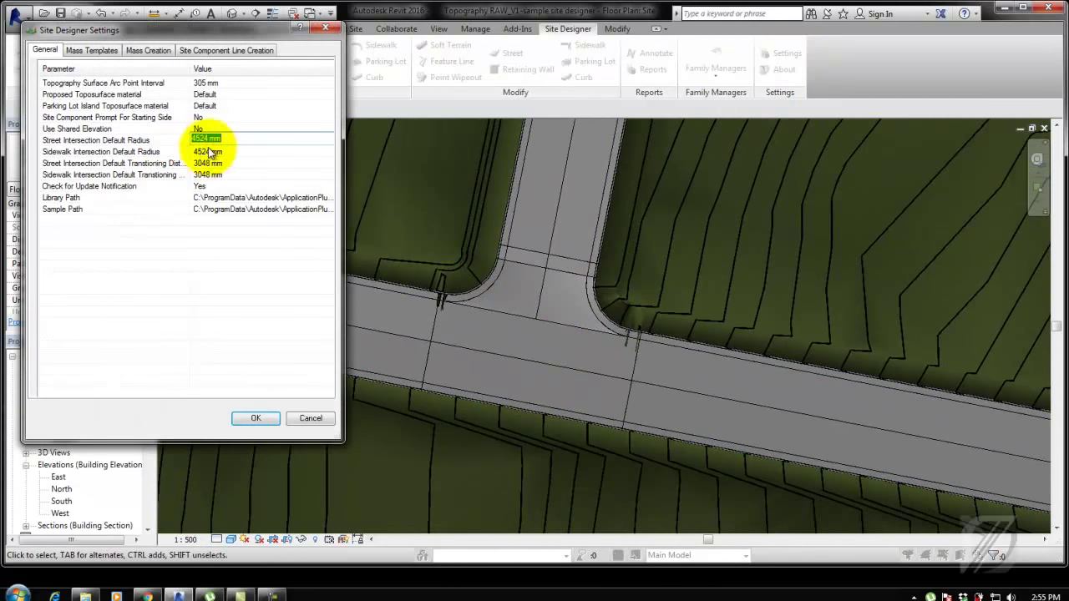
key(Return)
Step: Switch to the 3D view and orbit around the curved road and intersection on the terrain
scroll(511, 276, down, 5)
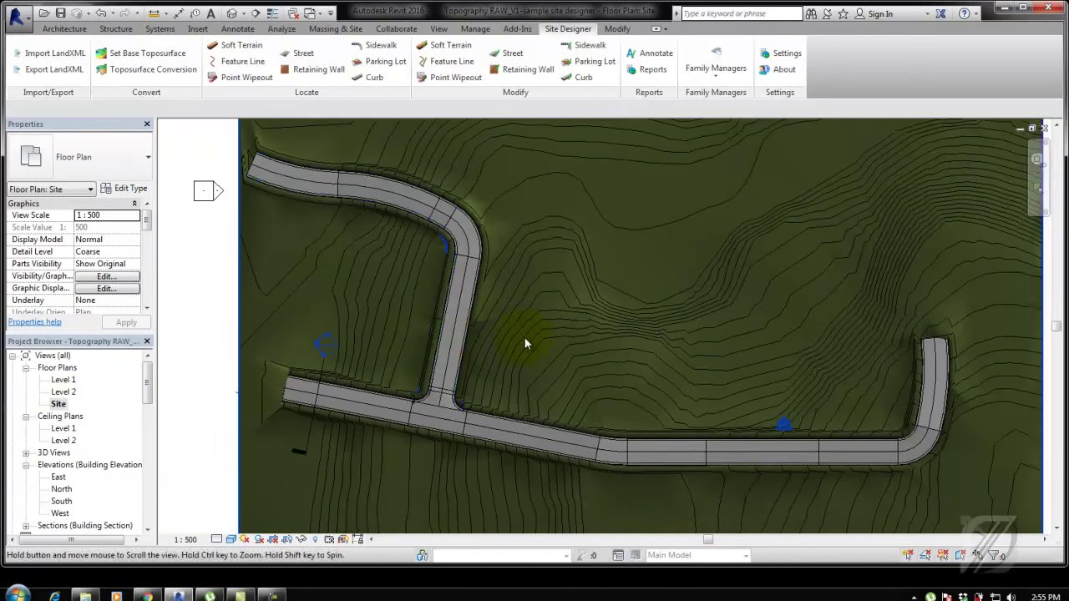
click(232, 13)
scroll(491, 418, down, 3)
shift+middle_drag(491, 417, 501, 346)
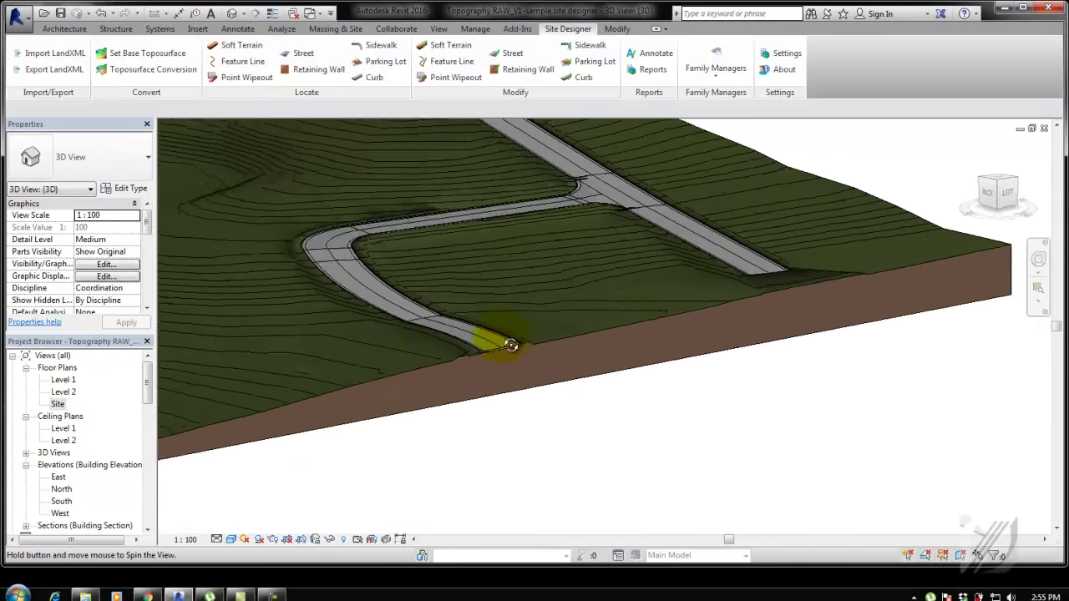
scroll(406, 298, up, 4)
scroll(740, 455, up, 3)
scroll(740, 455, down, 2)
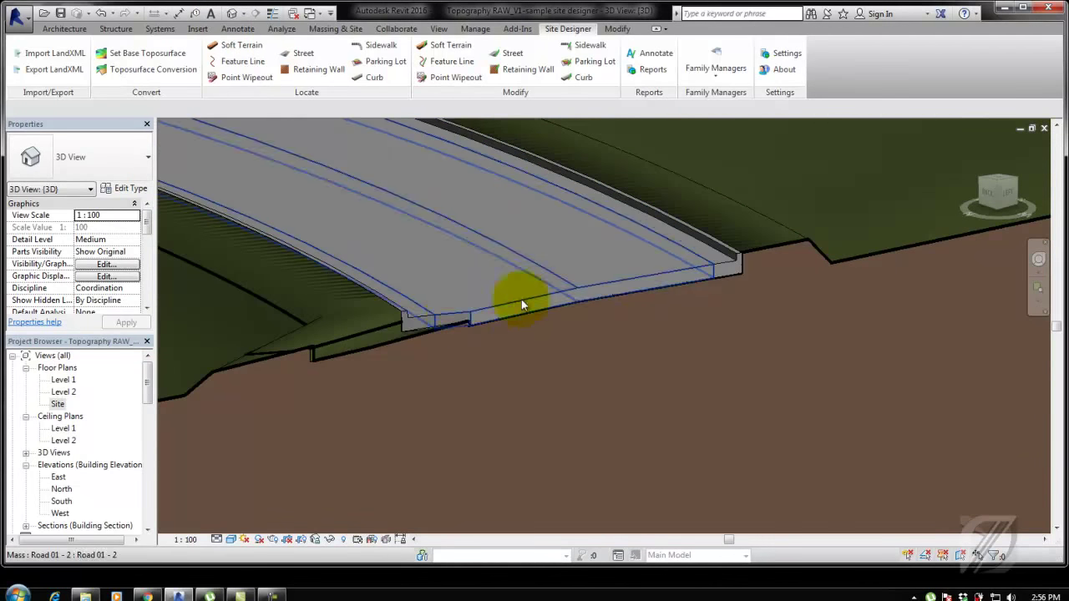
shift+middle_drag(526, 298, 674, 402)
scroll(514, 319, down, 3)
scroll(407, 280, up, 3)
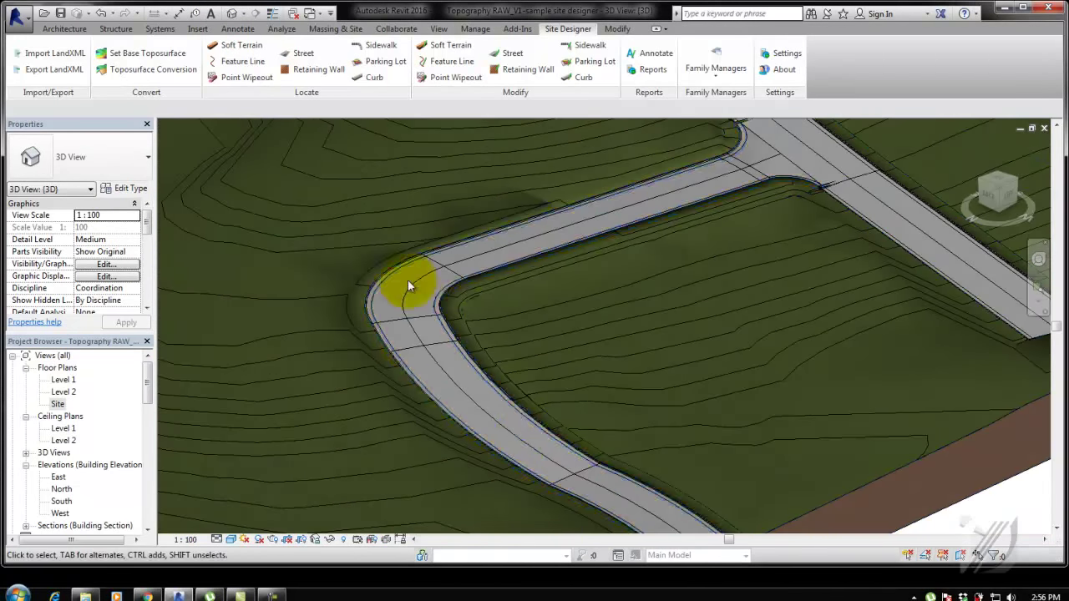
shift+middle_drag(408, 279, 547, 288)
scroll(578, 370, down, 2)
scroll(578, 370, down, 3)
shift+middle_drag(697, 508, 695, 388)
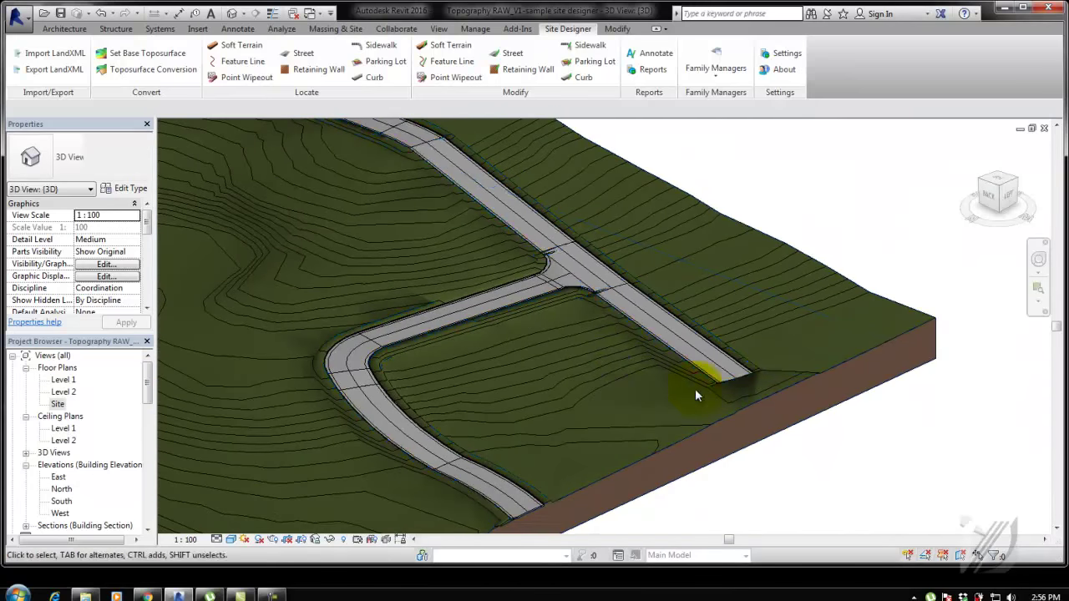
click(729, 373)
click(816, 195)
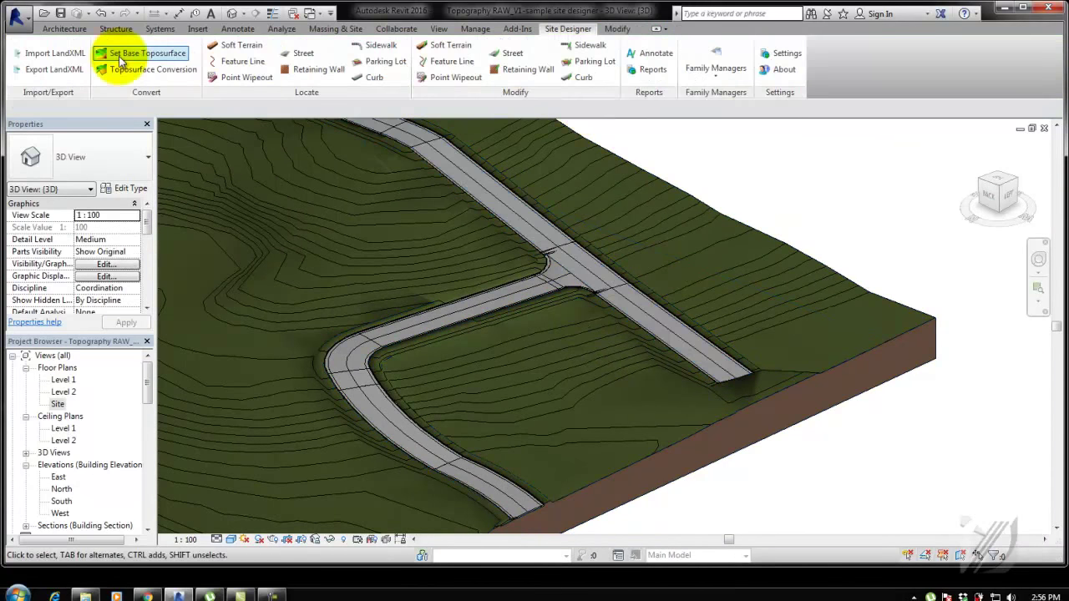
Step: Duplicate A-Grass into a new A-Road material with the Sitework Asphalt 2 appearance
click(475, 28)
click(64, 58)
drag(336, 98, 204, 119)
scroll(84, 401, down, 2)
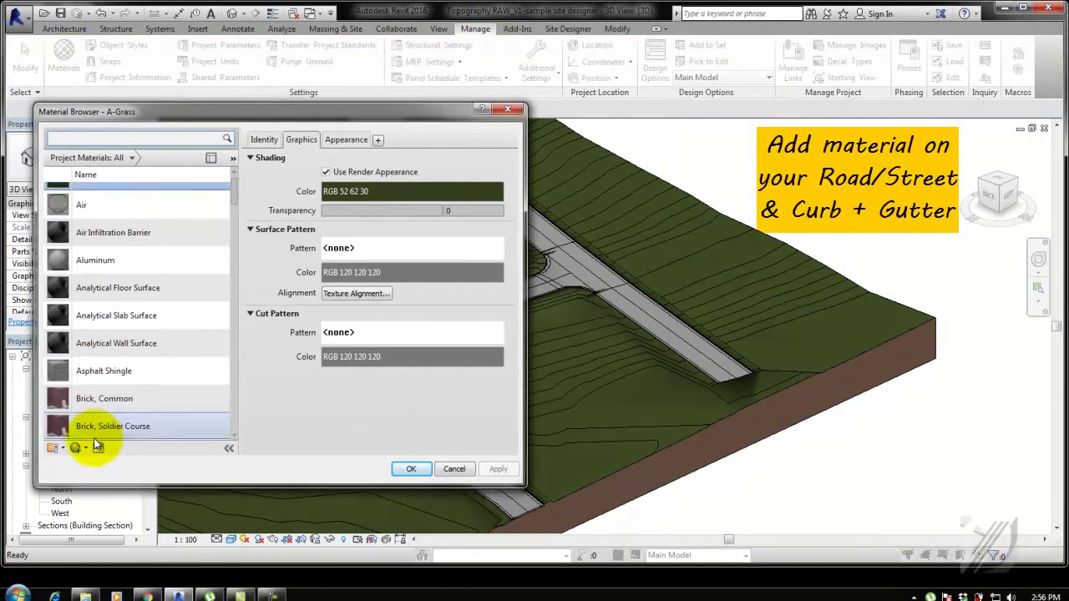
scroll(167, 251, up, 2)
right_click(196, 198)
click(215, 218)
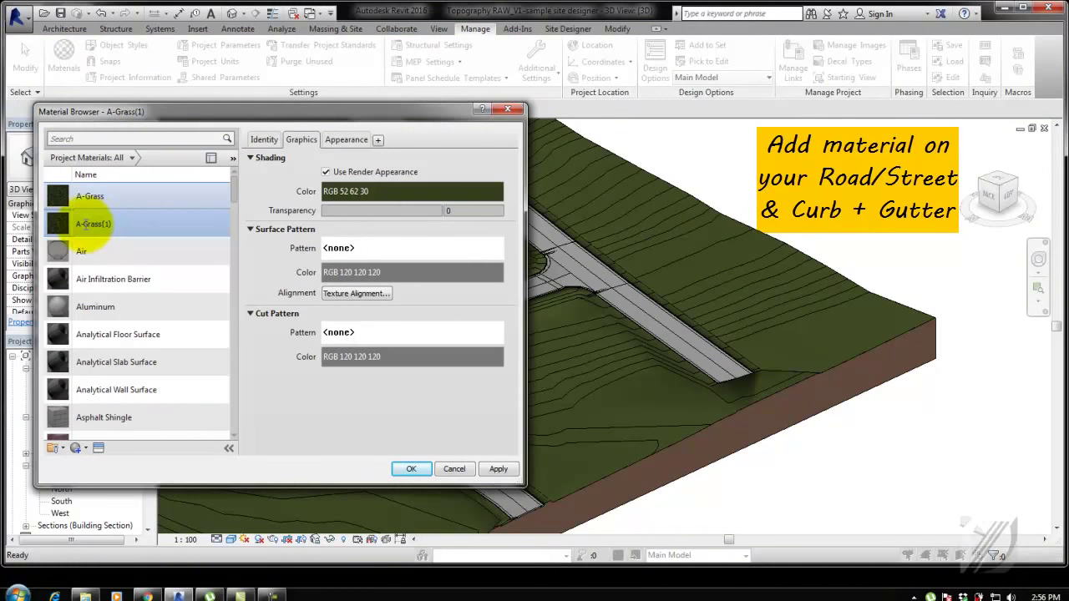
text(ad)
key(Return)
click(346, 140)
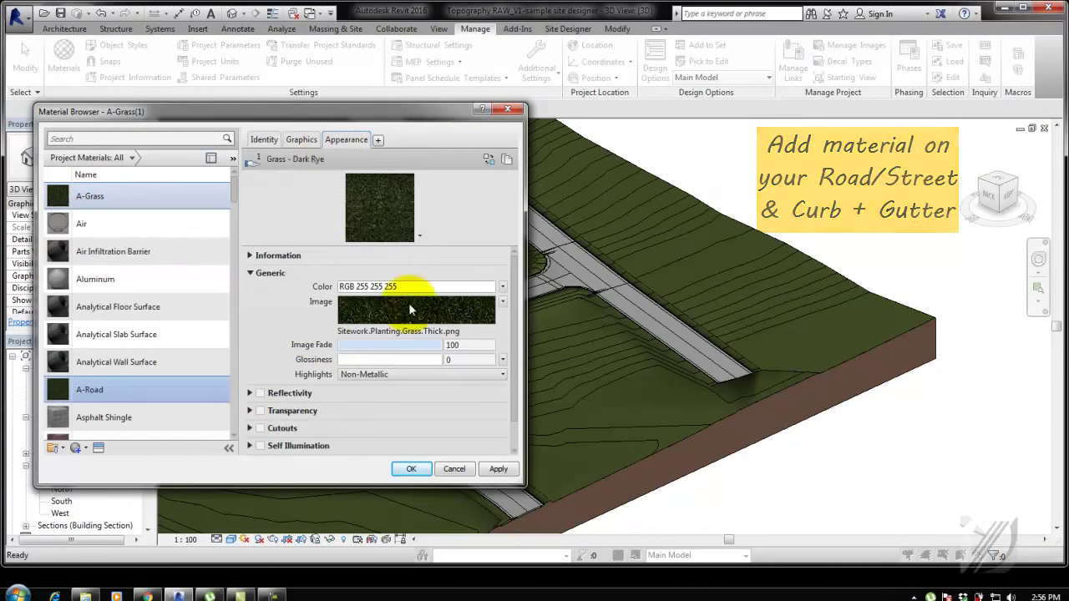
click(489, 159)
click(532, 194)
click(568, 413)
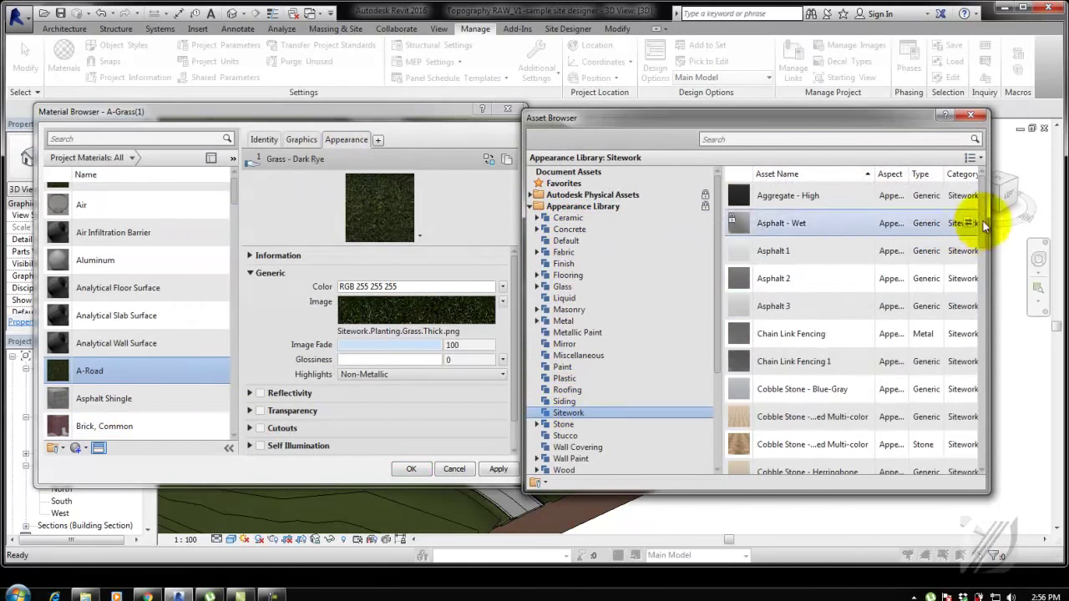
double_click(787, 281)
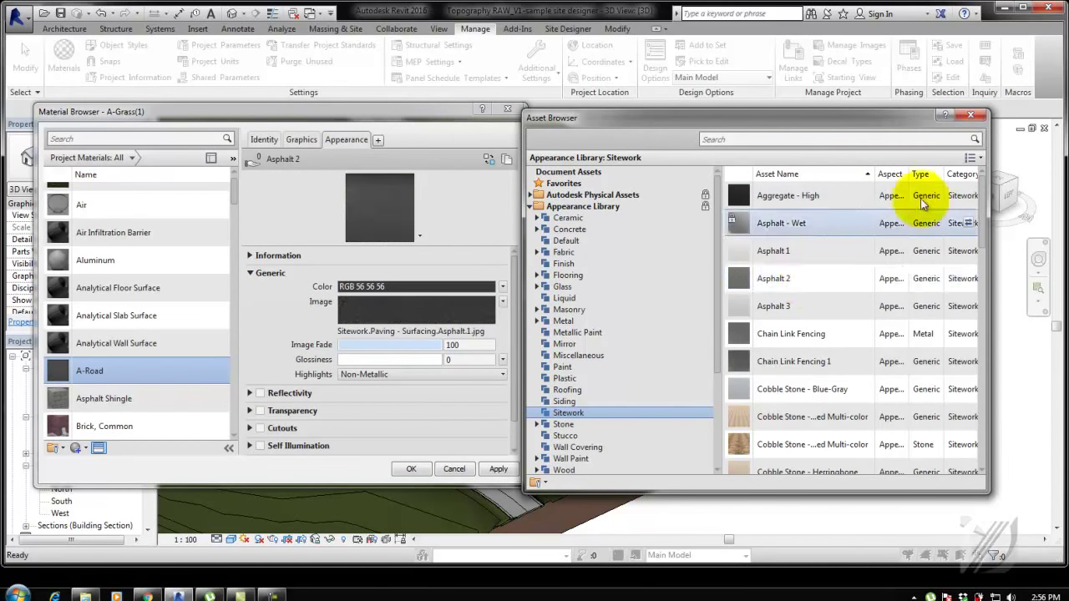
click(971, 115)
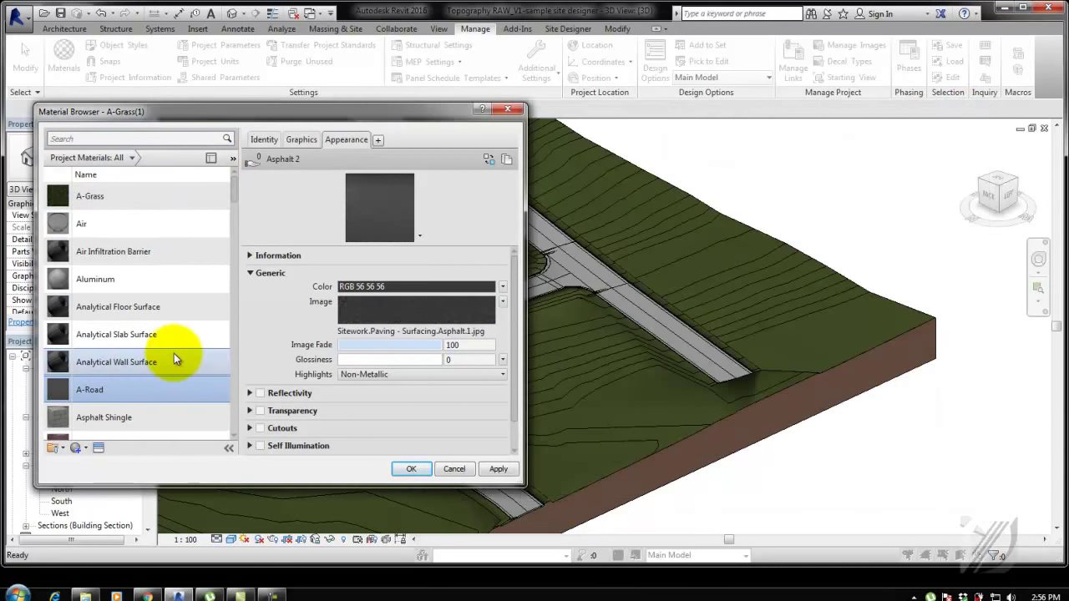
Step: Rename A-Grass to 'A - Grass' and create A - Curb Gutter with Flat - Broom Gray concrete appearance
right_click(135, 204)
click(232, 229)
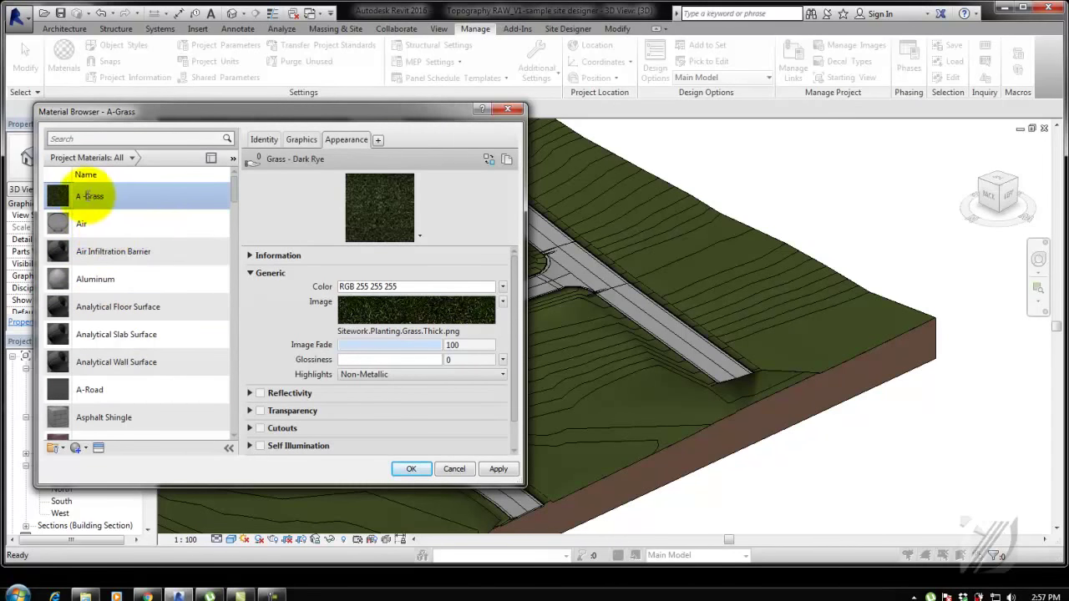
click(124, 390)
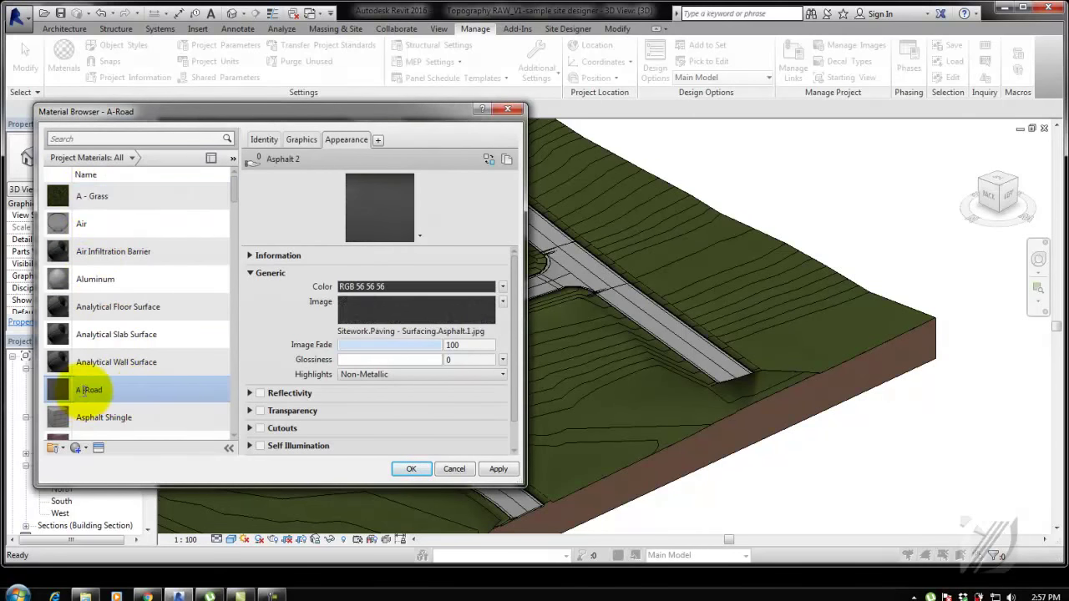
right_click(148, 231)
click(171, 244)
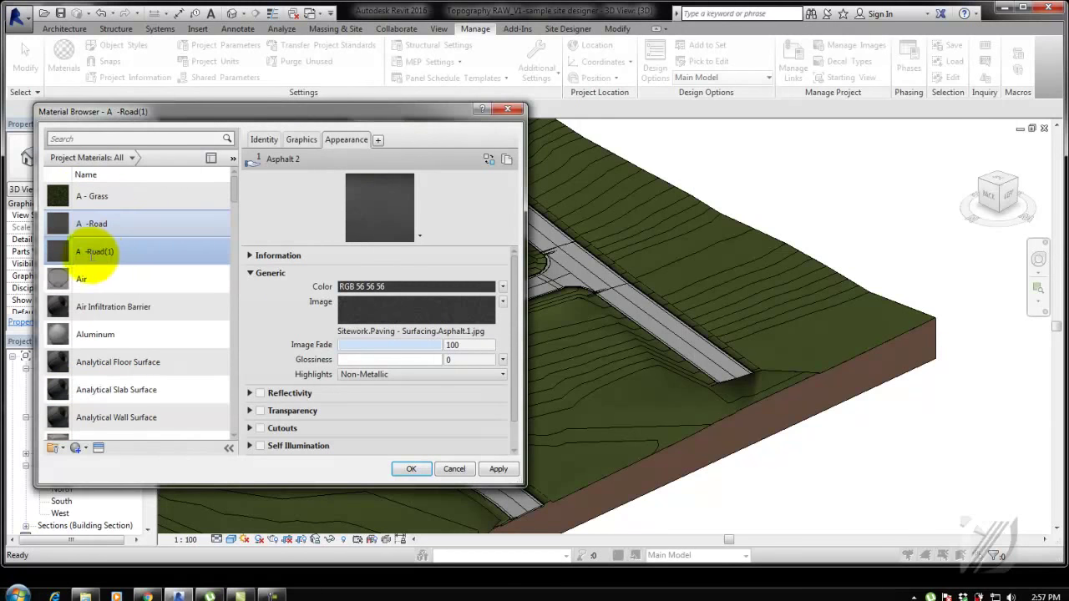
drag(91, 256, 131, 255)
text(Curb Gutter)
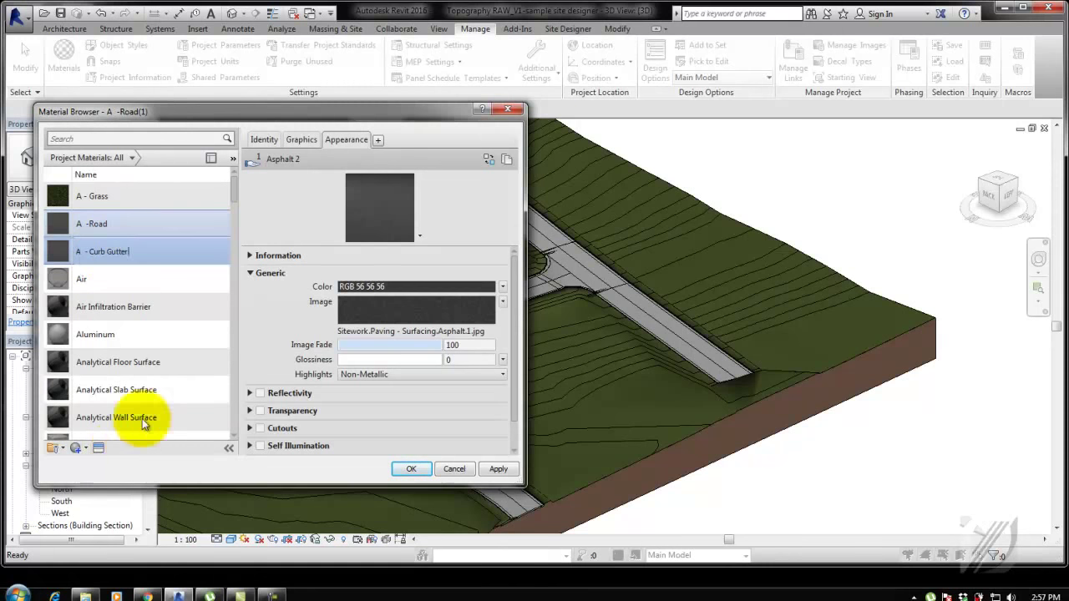
click(98, 448)
click(569, 229)
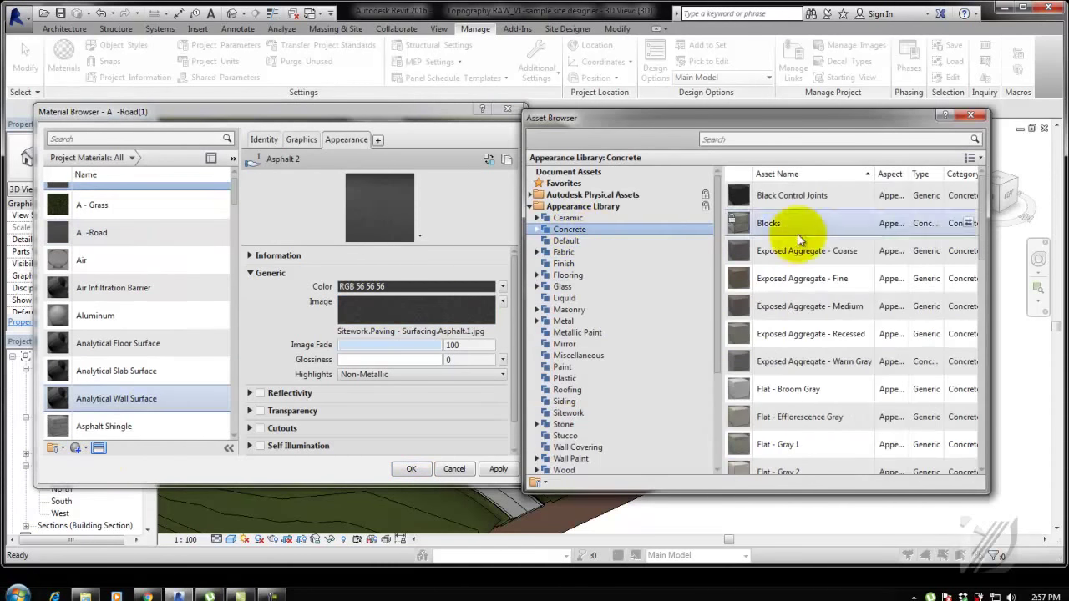
double_click(743, 389)
Step: Set the straight road mass's pavement material to A - Road
click(172, 232)
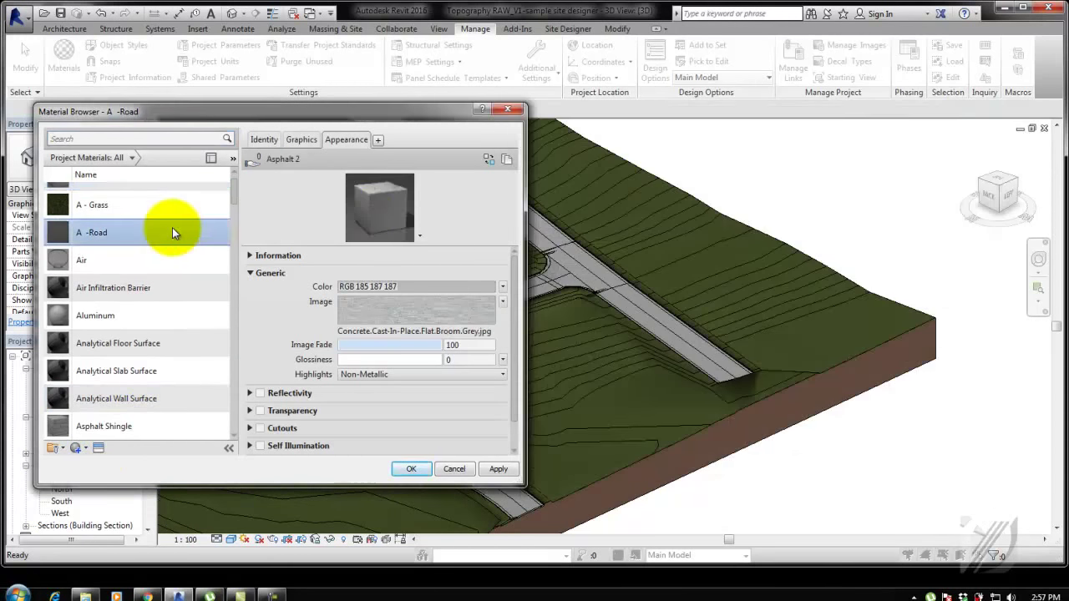
right_click(172, 232)
click(203, 287)
scroll(235, 232, up, 1)
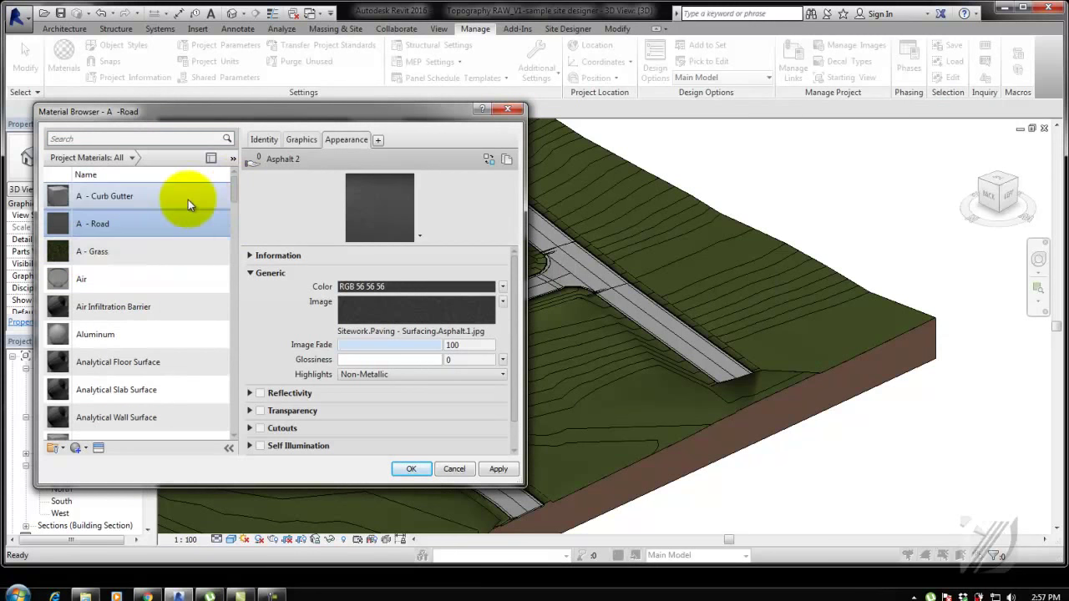
click(426, 471)
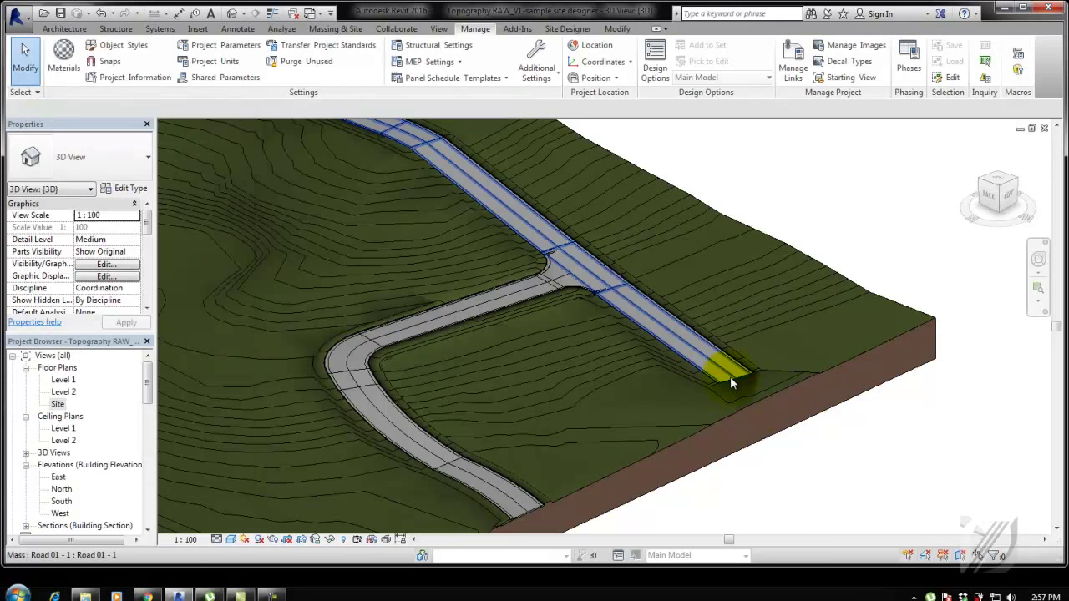
click(730, 377)
click(134, 252)
click(135, 251)
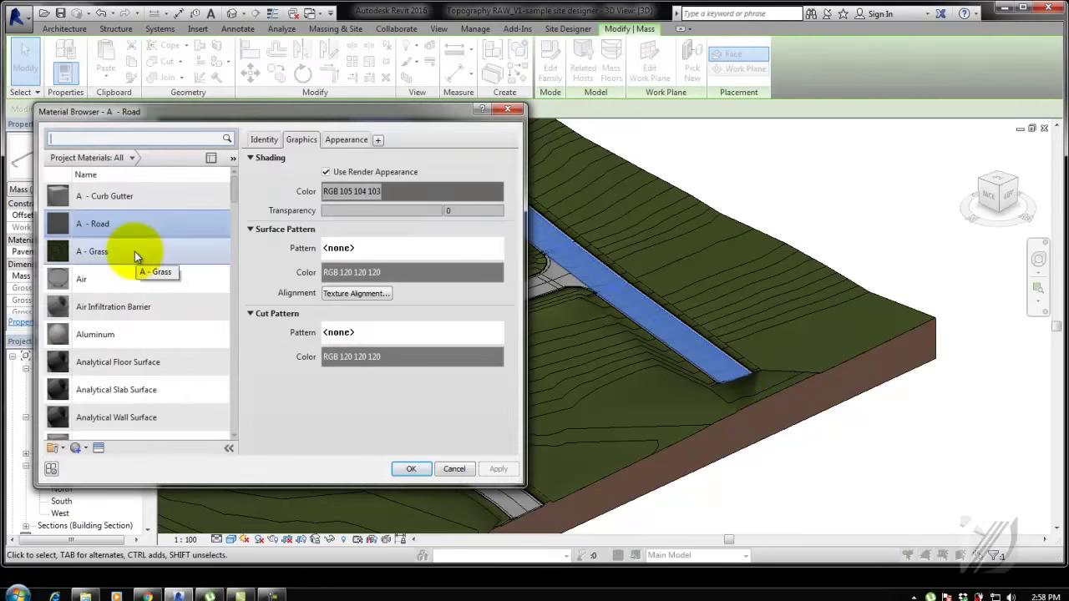
Step: Set the branch road's pavement material to A - Road
click(413, 469)
click(527, 509)
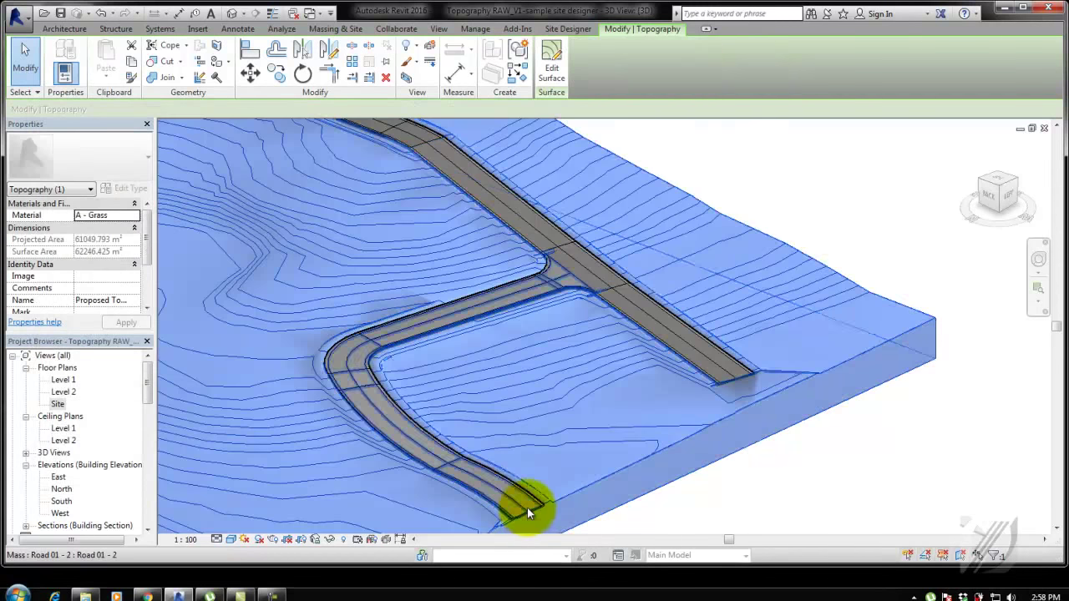
click(527, 507)
click(135, 252)
click(134, 252)
click(410, 469)
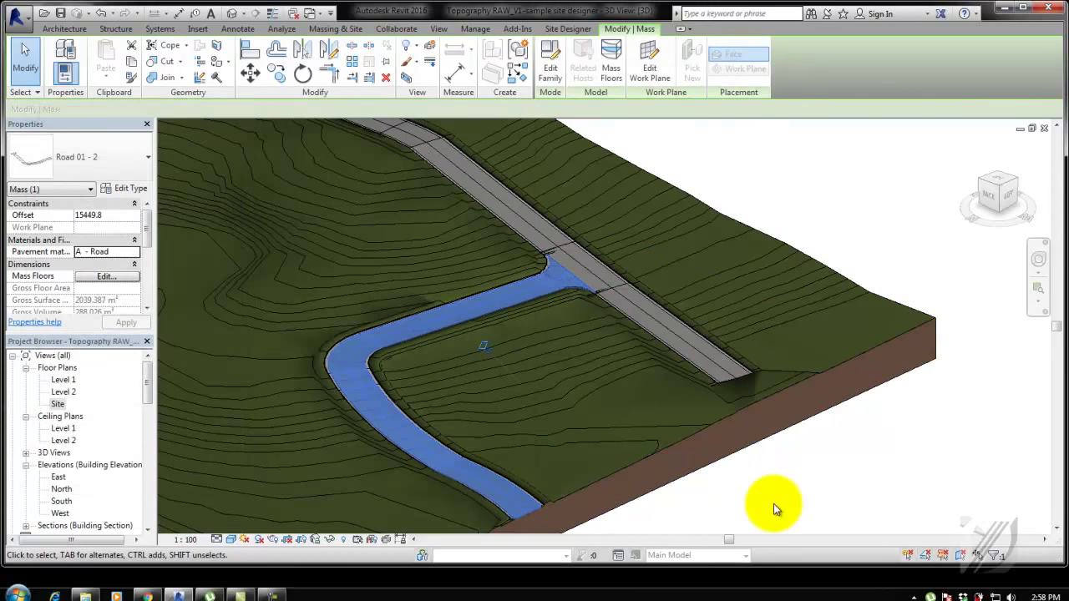
key(Escape)
Step: Assign A - Curb Gutter to the curbs of both the main and branch roads
click(231, 539)
click(299, 506)
scroll(611, 263, up, 5)
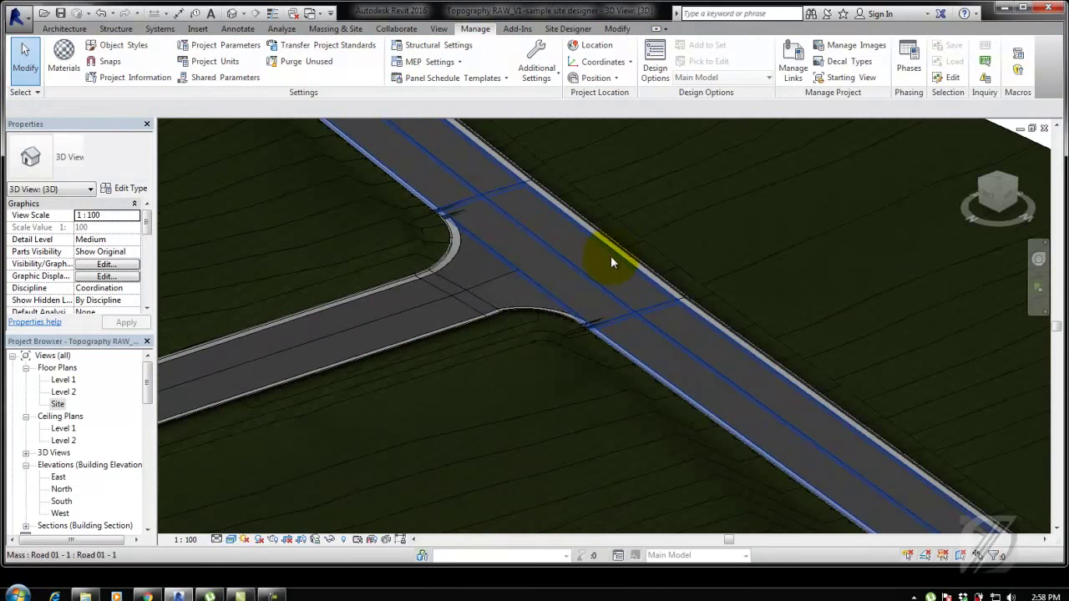
click(606, 338)
click(135, 251)
click(410, 469)
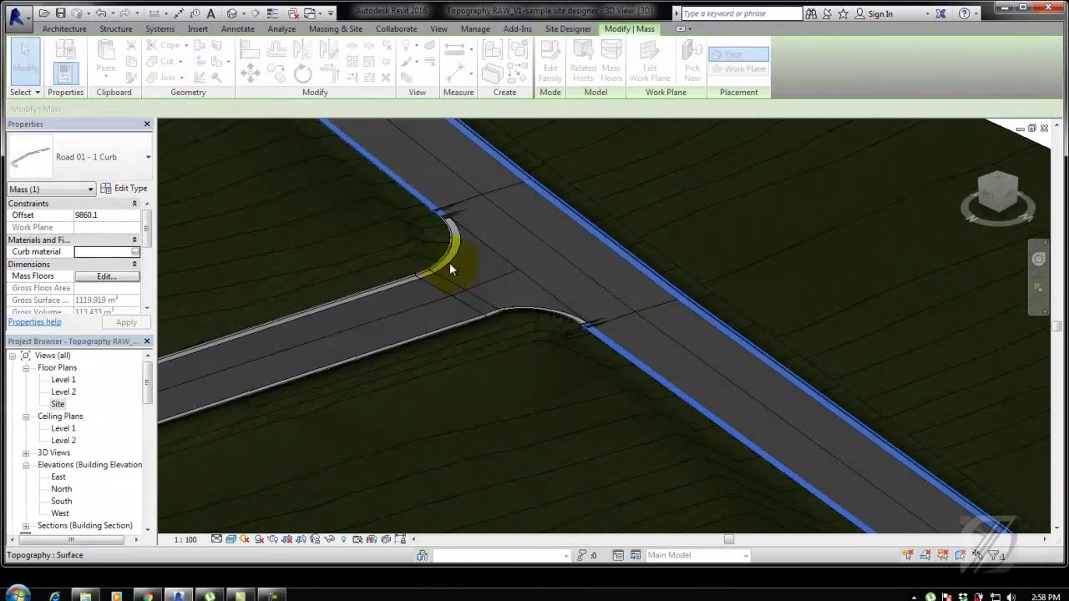
click(428, 265)
click(133, 253)
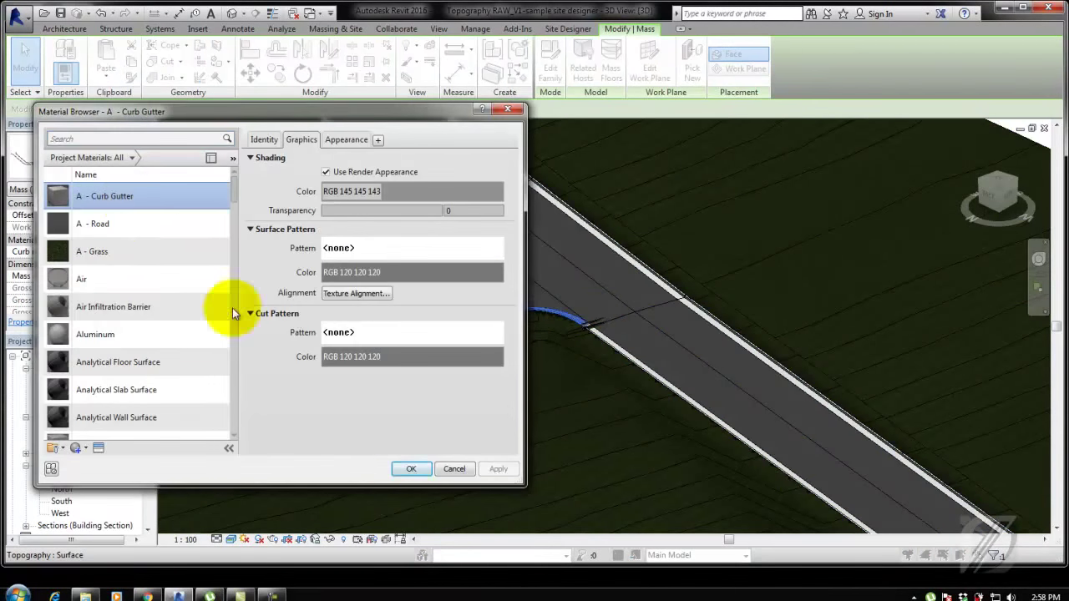
click(410, 469)
scroll(497, 405, down, 3)
scroll(497, 406, down, 2)
click(804, 305)
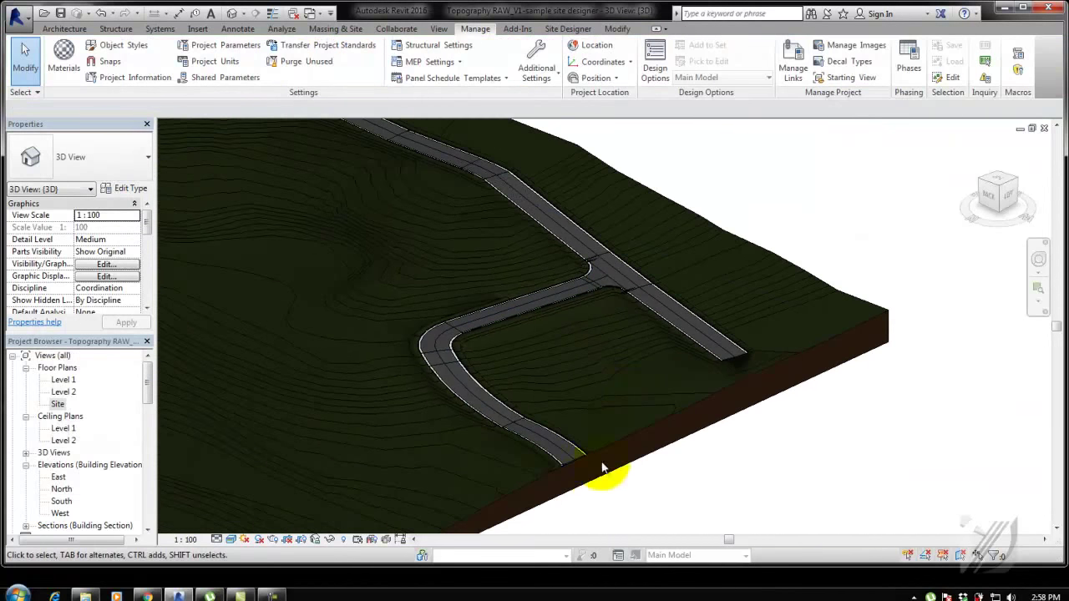
mouse_move(602, 291)
middle_down()
mouse_move(930, 518)
mouse_move(842, 492)
mouse_move(608, 500)
mouse_move(715, 503)
middle_up()
Step: Open the Site floor plan in Wireframe and zoom in on the road edge beside the parking area
double_click(57, 404)
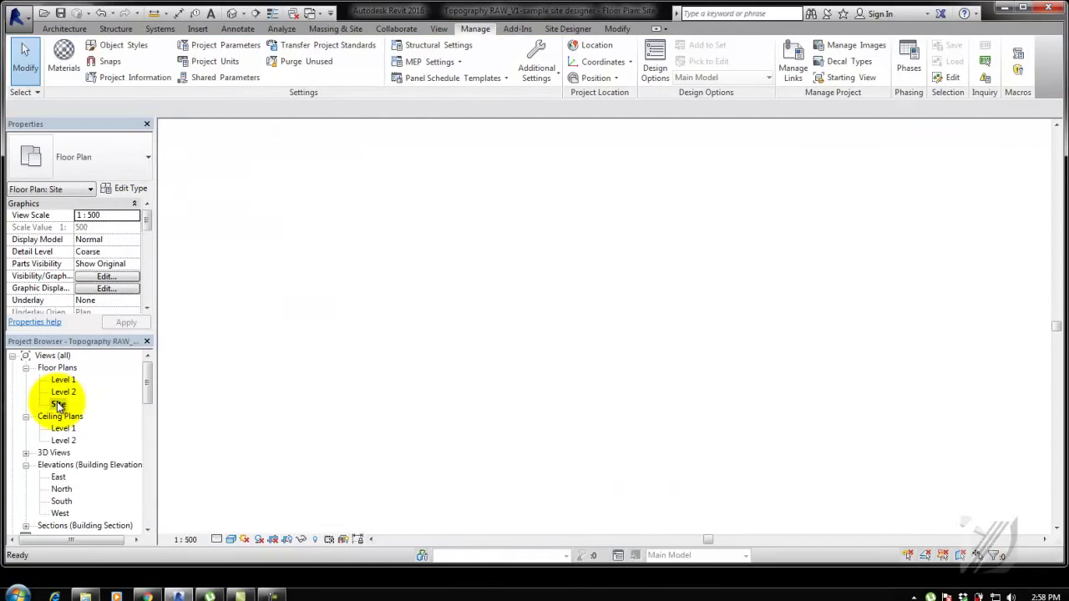
click(230, 539)
click(270, 461)
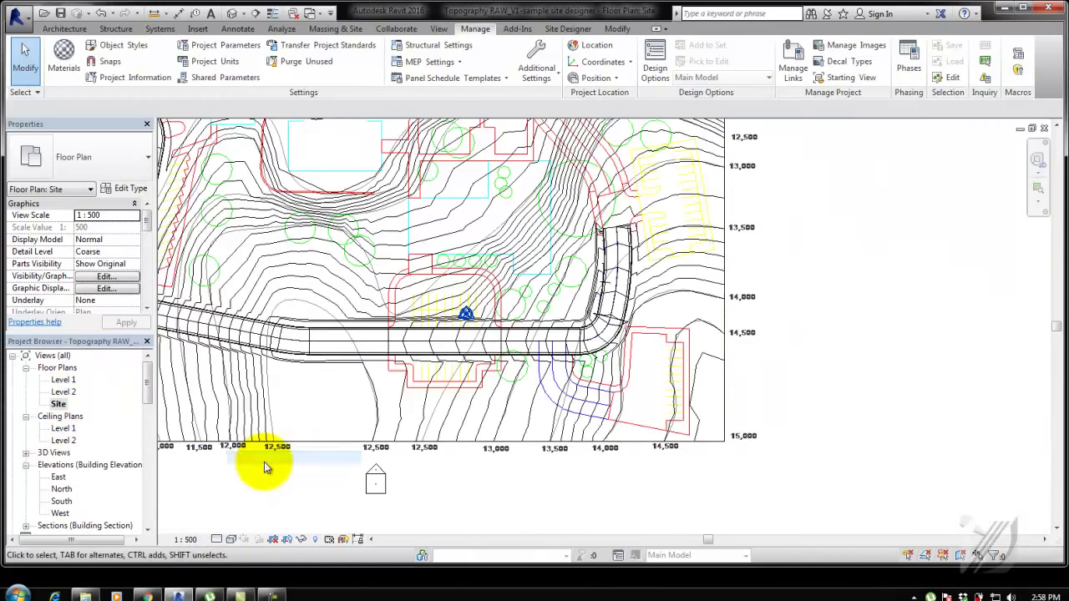
scroll(437, 346, up, 5)
scroll(614, 333, up, 3)
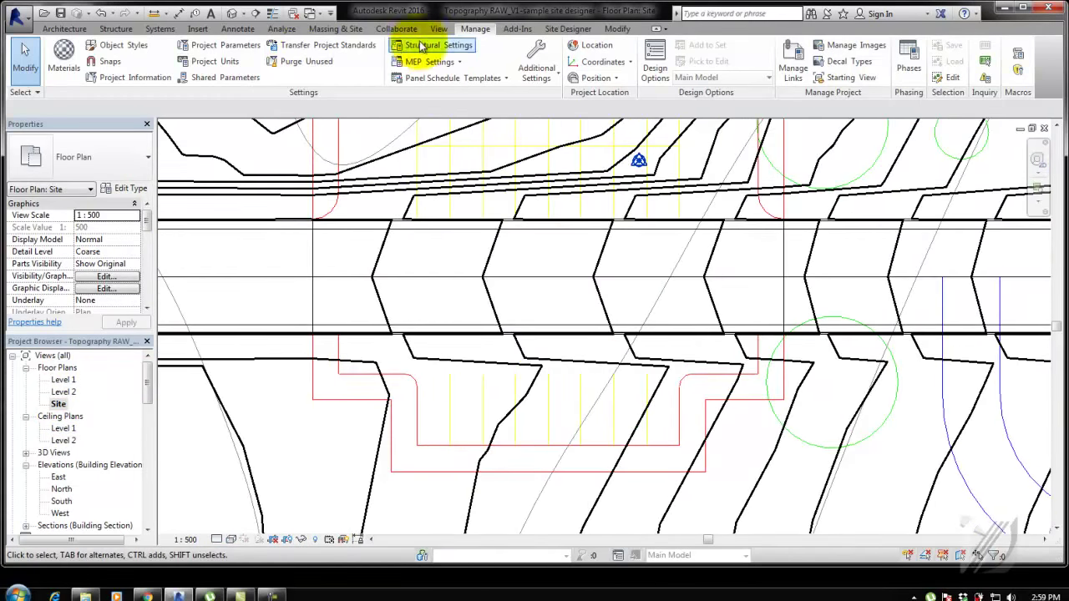
click(238, 29)
click(238, 49)
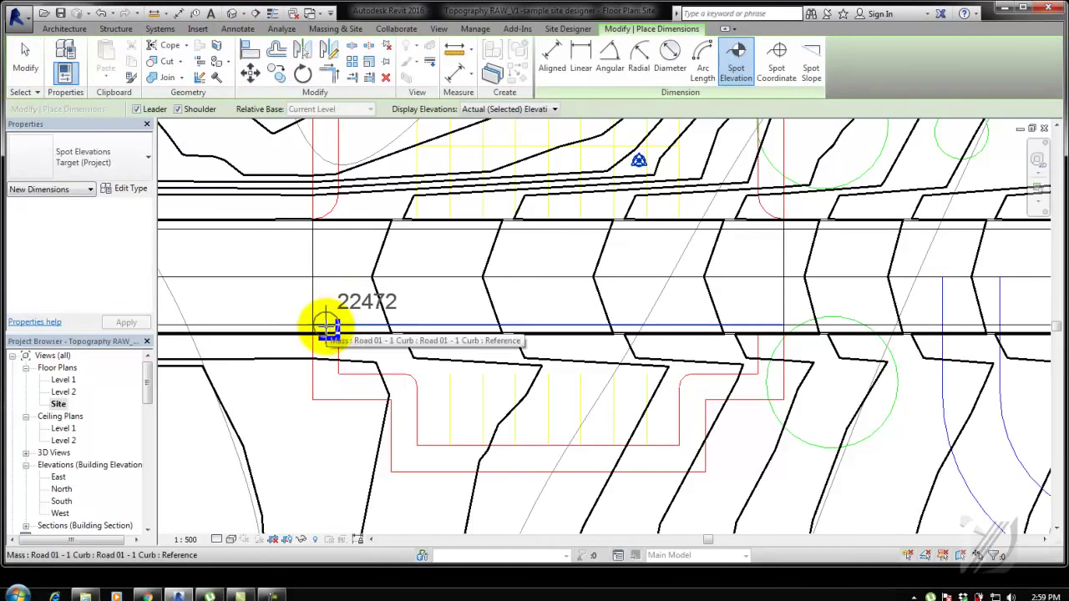
click(25, 59)
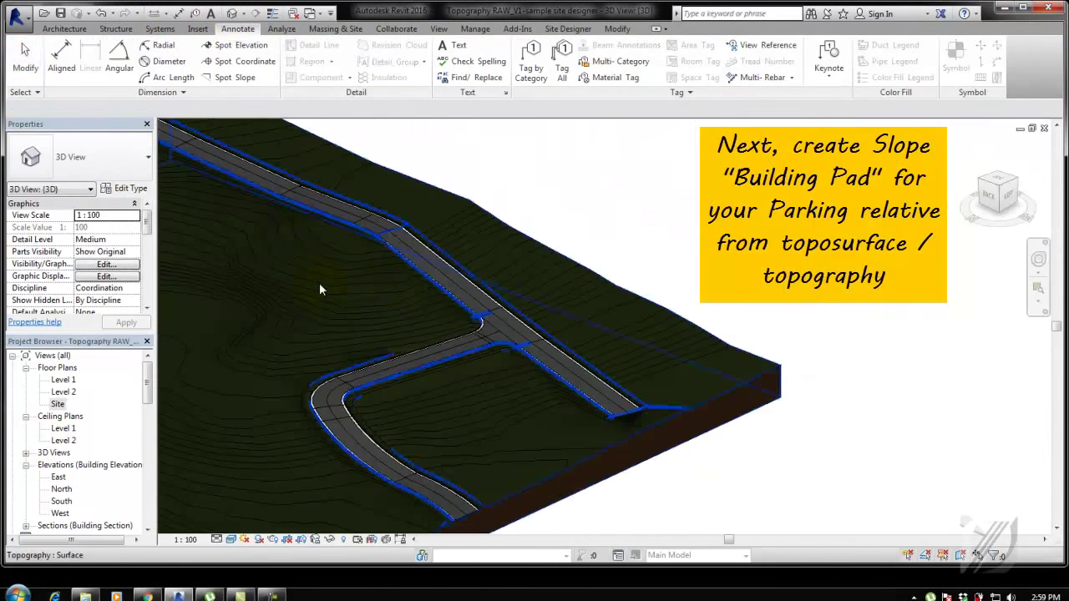
scroll(427, 263, up, 3)
scroll(429, 258, up, 3)
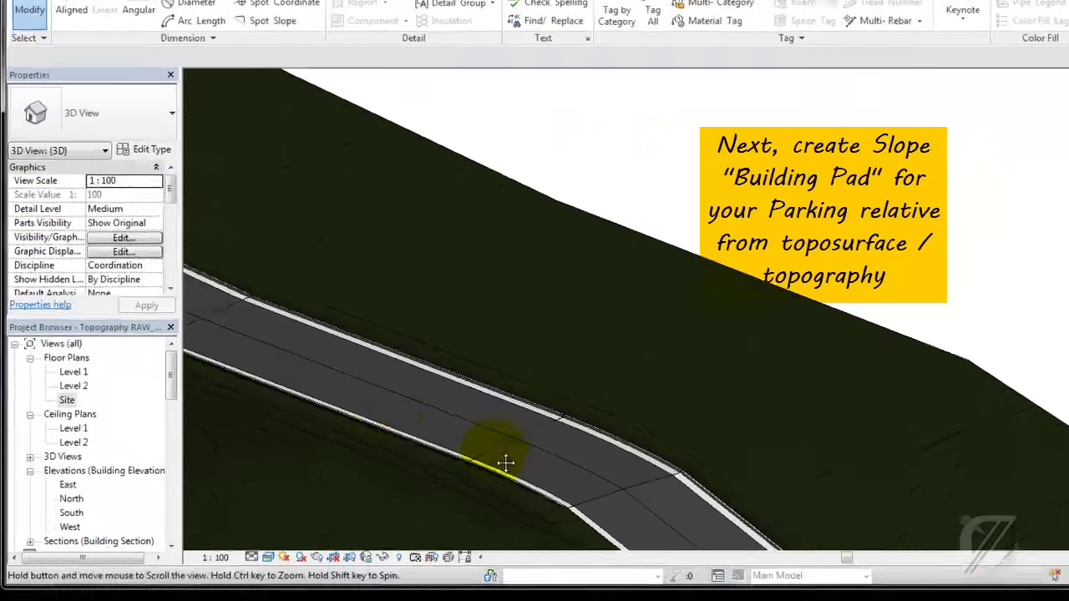
middle_drag(506, 463, 564, 332)
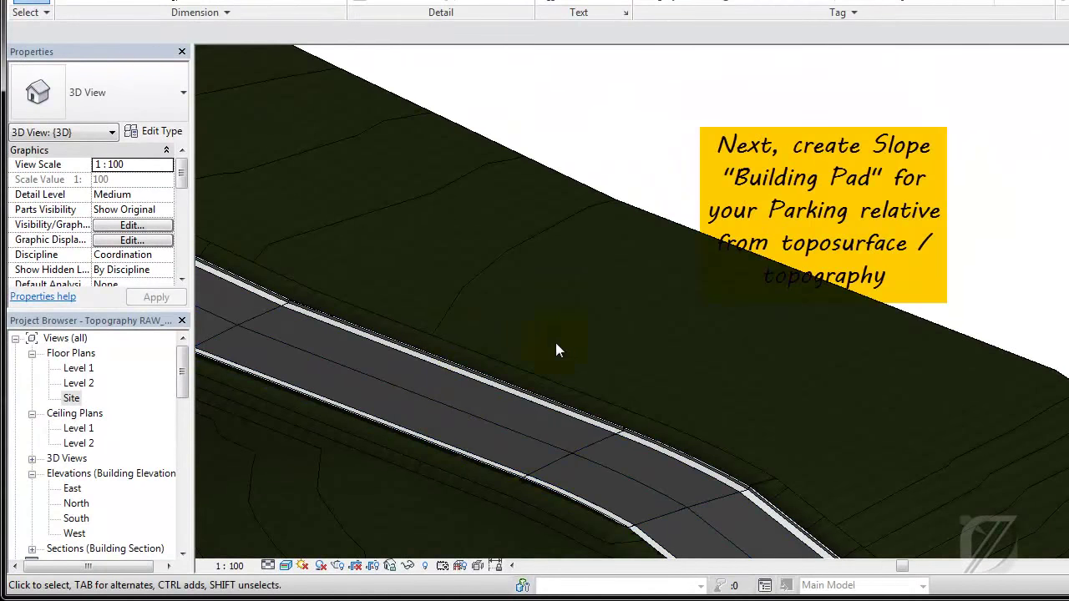
double_click(71, 397)
scroll(354, 396, up, 5)
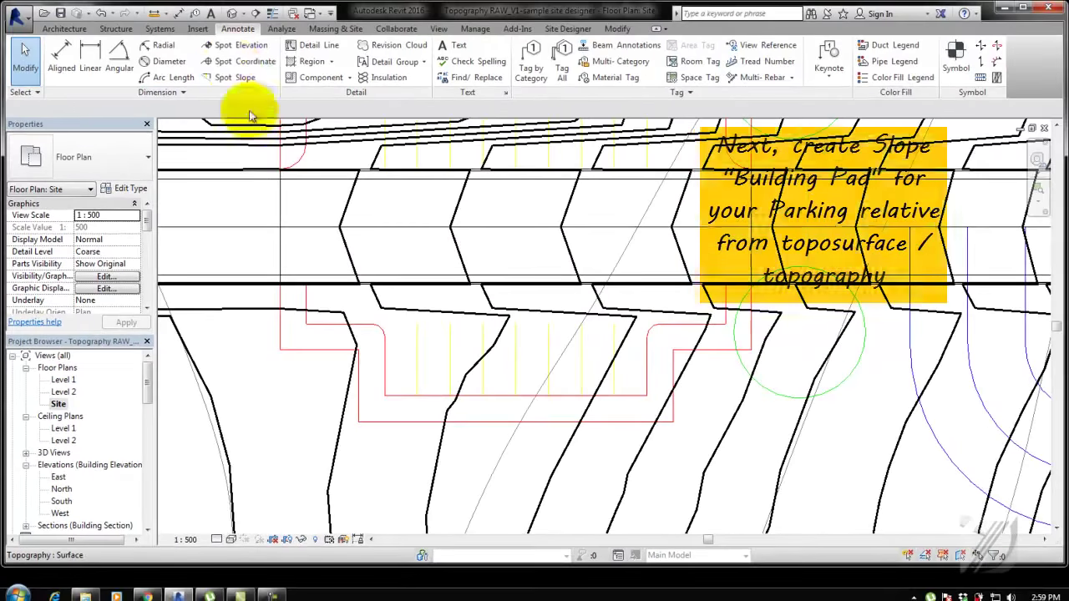
Step: Place spot elevations 22181 and 24250 along the road edge
click(237, 45)
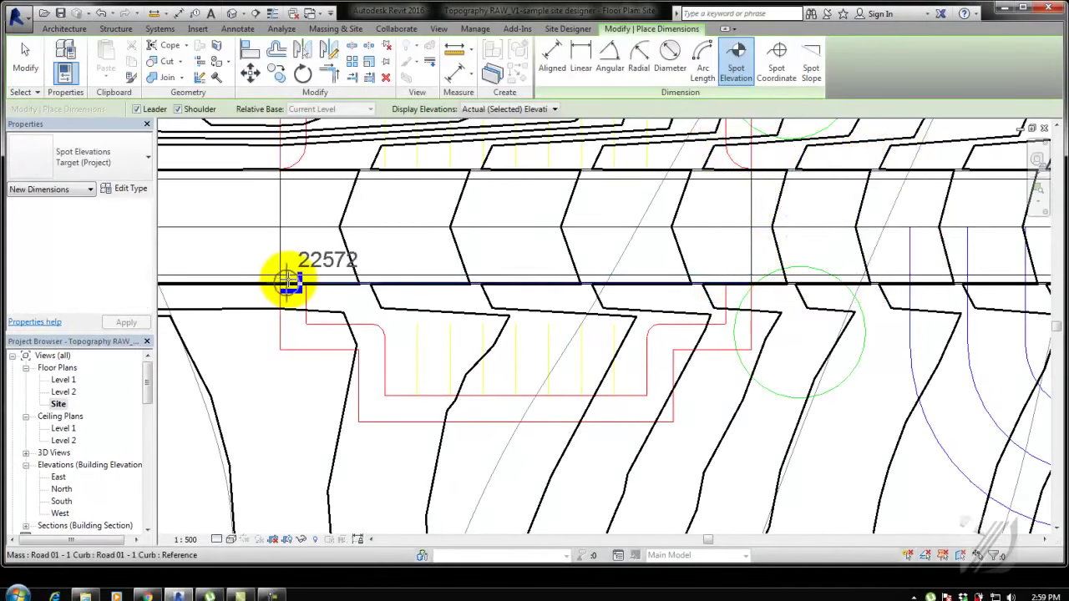
scroll(289, 282, up, 3)
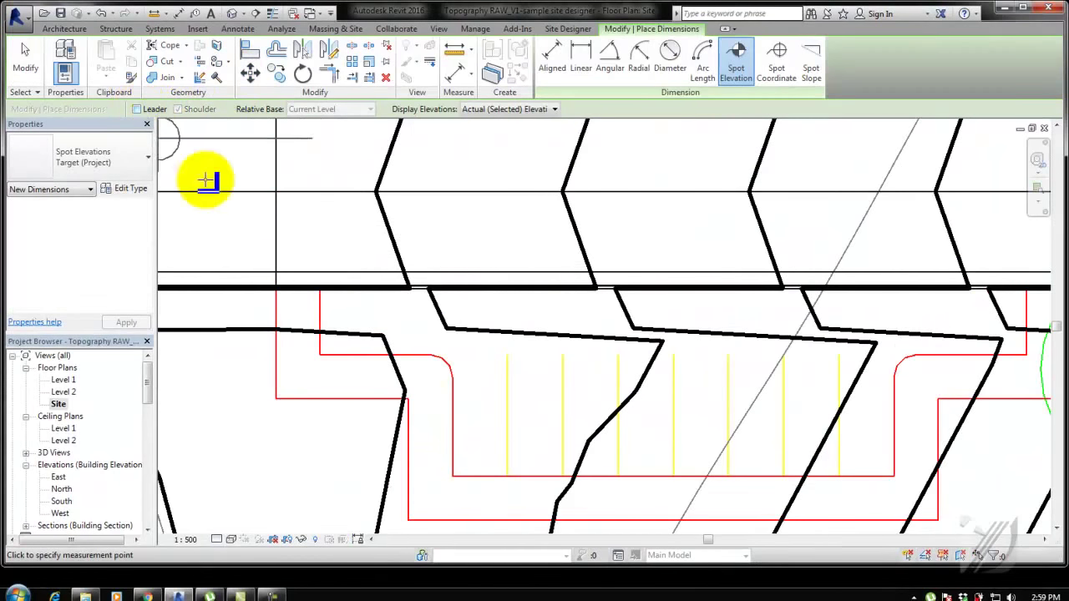
click(284, 279)
scroll(323, 256, down, 2)
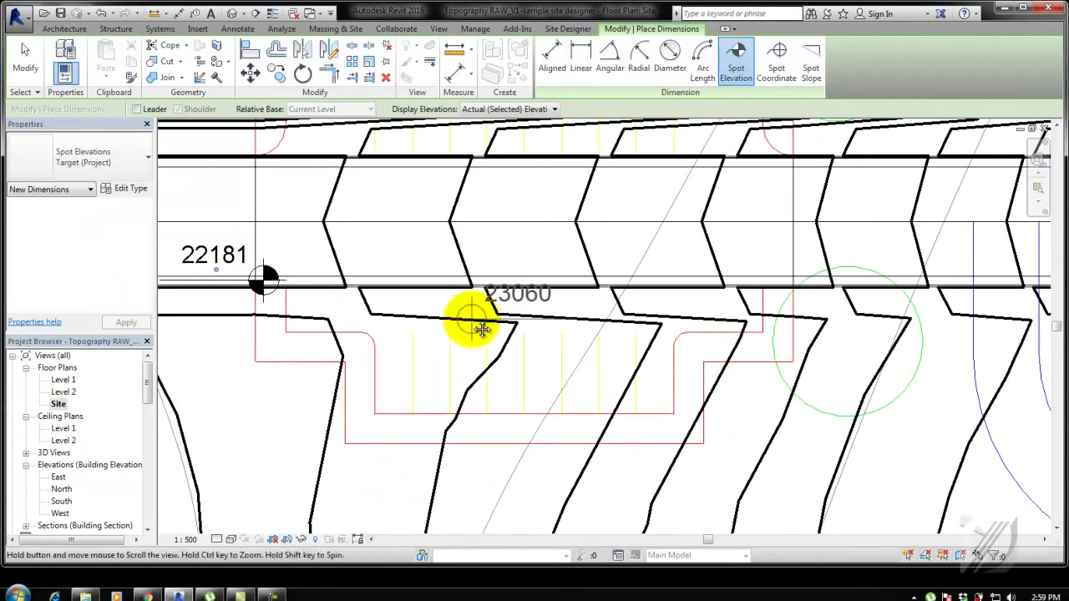
click(785, 283)
scroll(668, 310, down, 3)
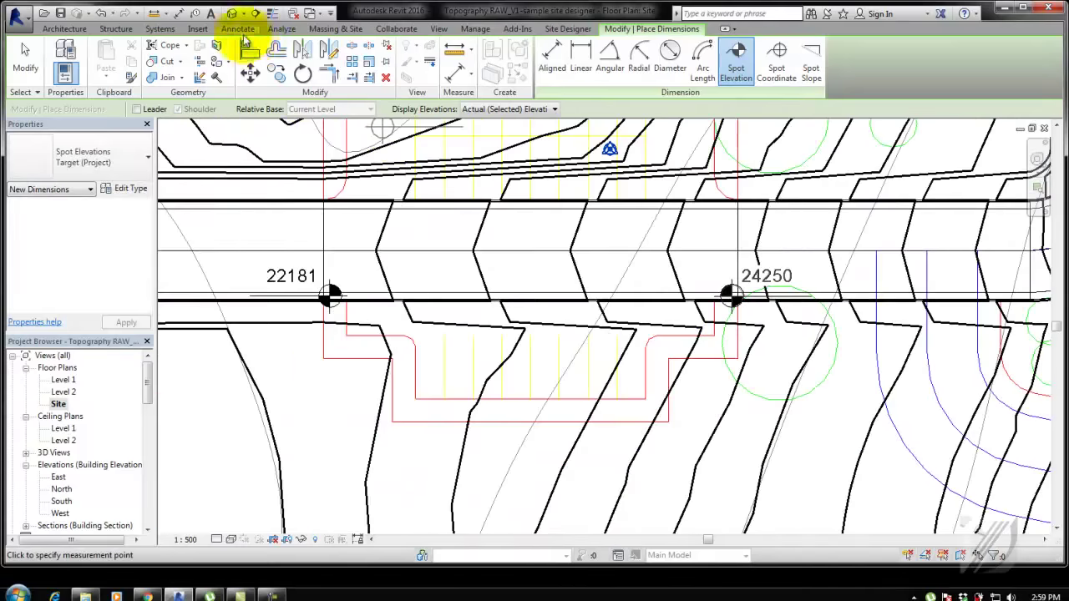
Step: Add a 59/1000 spot slope on the road edge between the elevations
click(238, 28)
click(230, 76)
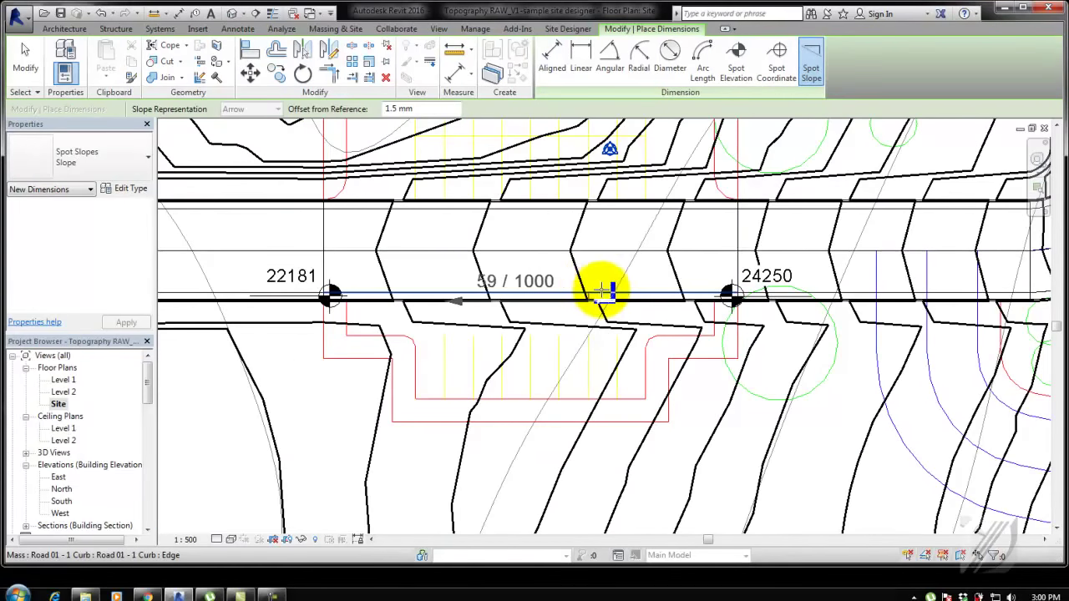
click(601, 290)
click(24, 60)
Step: Start a building pad and pick the parking outline and road edge lines as its boundary
mouse_move(552, 424)
middle_down()
mouse_move(544, 416)
mouse_move(532, 442)
middle_up()
click(335, 29)
click(455, 69)
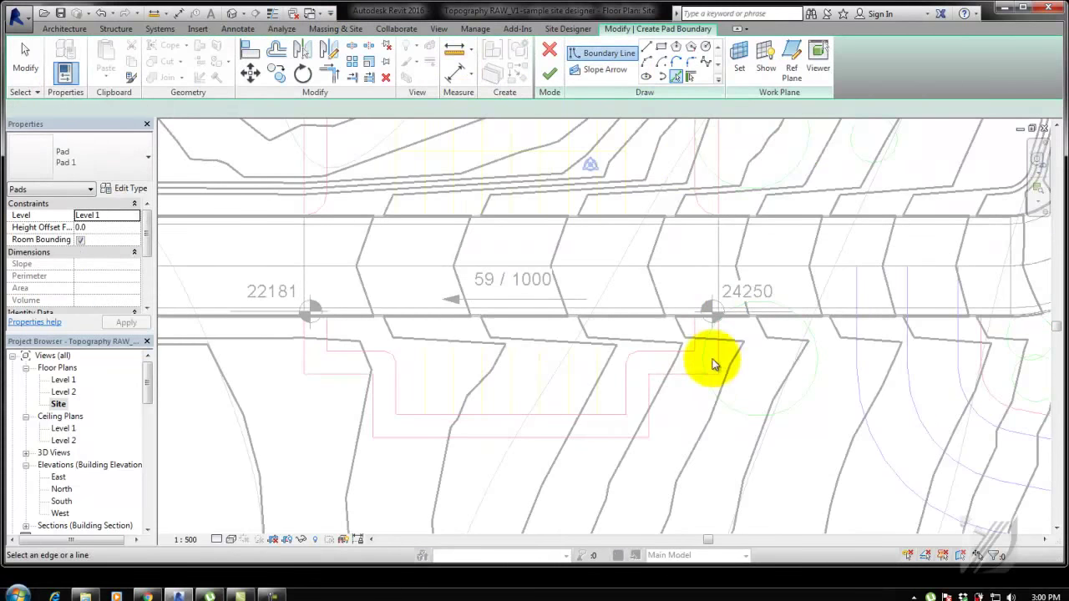
click(716, 364)
click(692, 374)
click(648, 410)
click(517, 436)
click(374, 414)
click(330, 373)
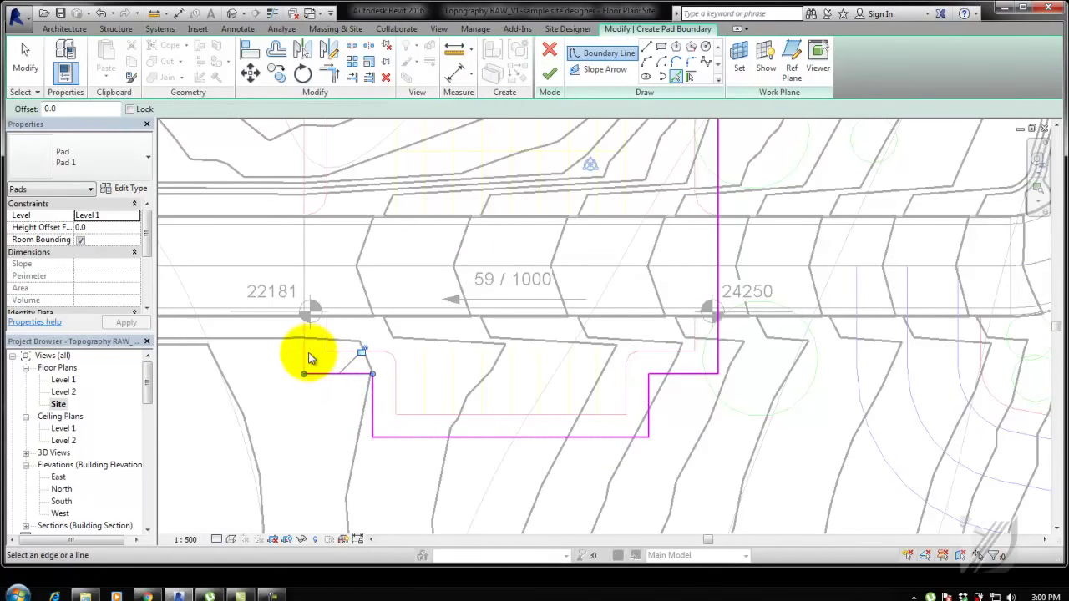
click(309, 357)
click(320, 317)
key(Escape)
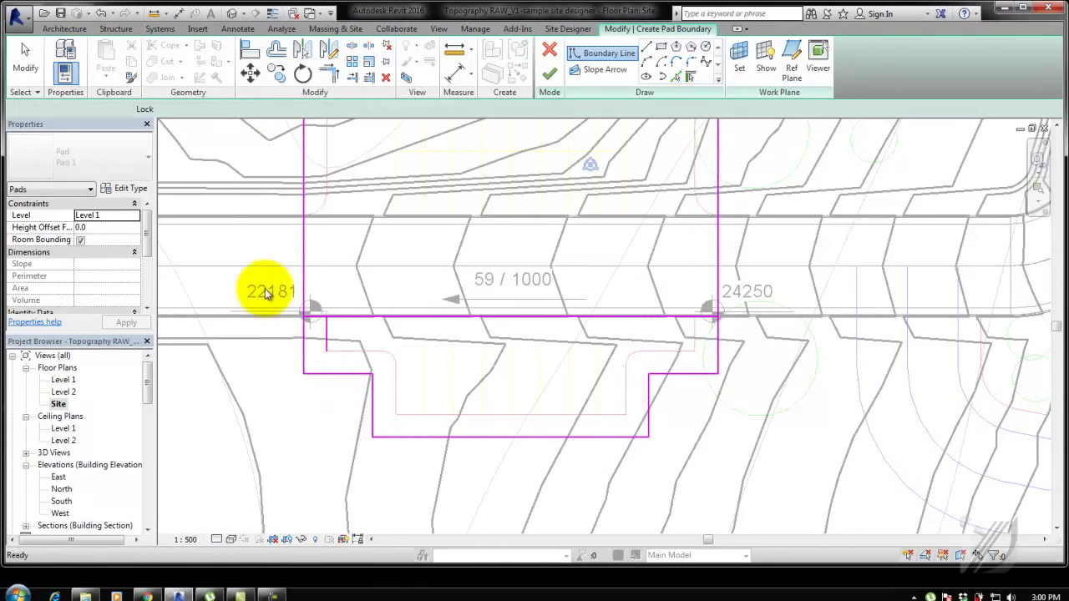
Step: Delete the stray boundary segment and trim the pad's corners at the road edge
click(322, 334)
key(Delete)
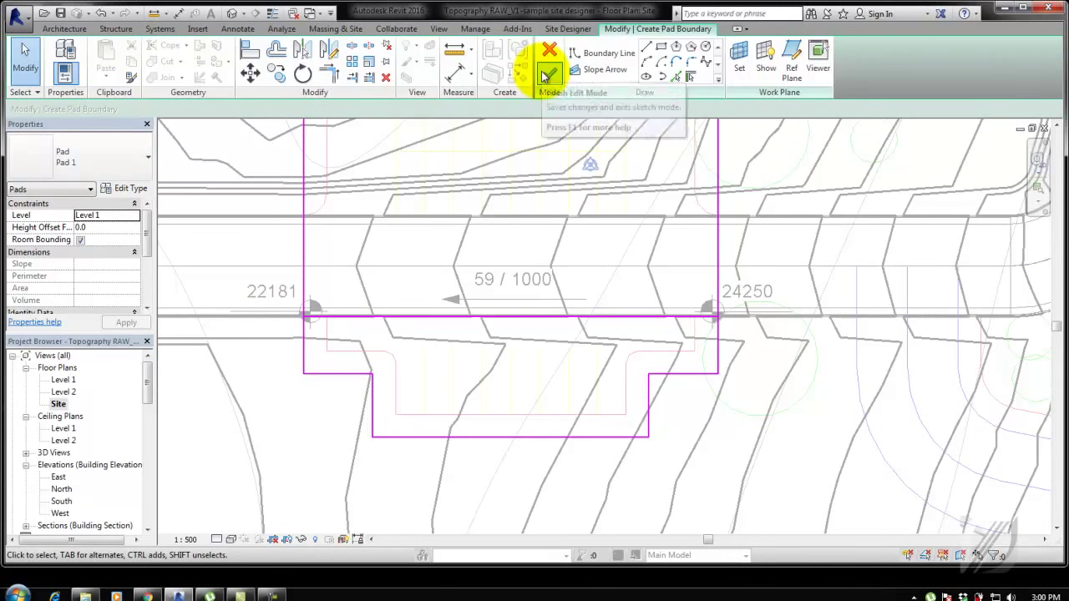
click(329, 74)
click(305, 343)
click(334, 317)
click(704, 318)
click(717, 347)
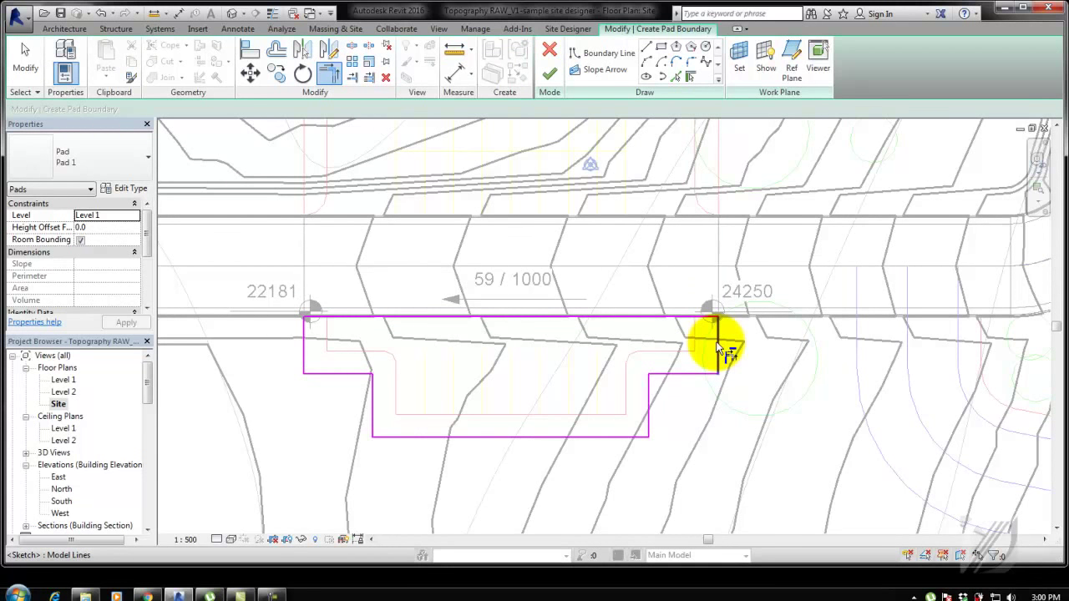
click(717, 348)
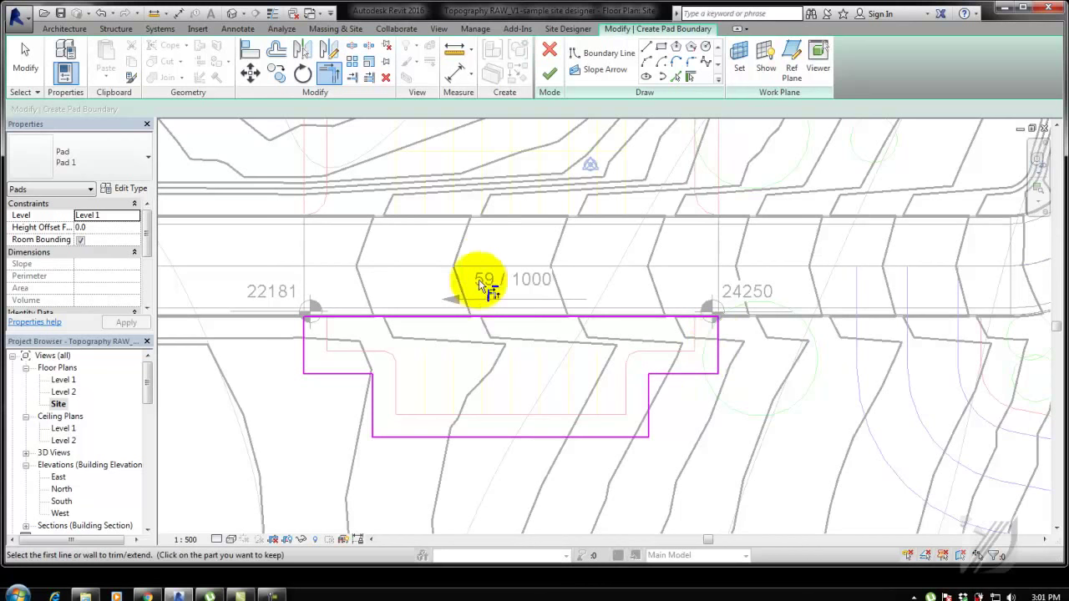
Step: Add a right-pointing slope arrow, set a 22000 height offset, and finish the pad
click(602, 70)
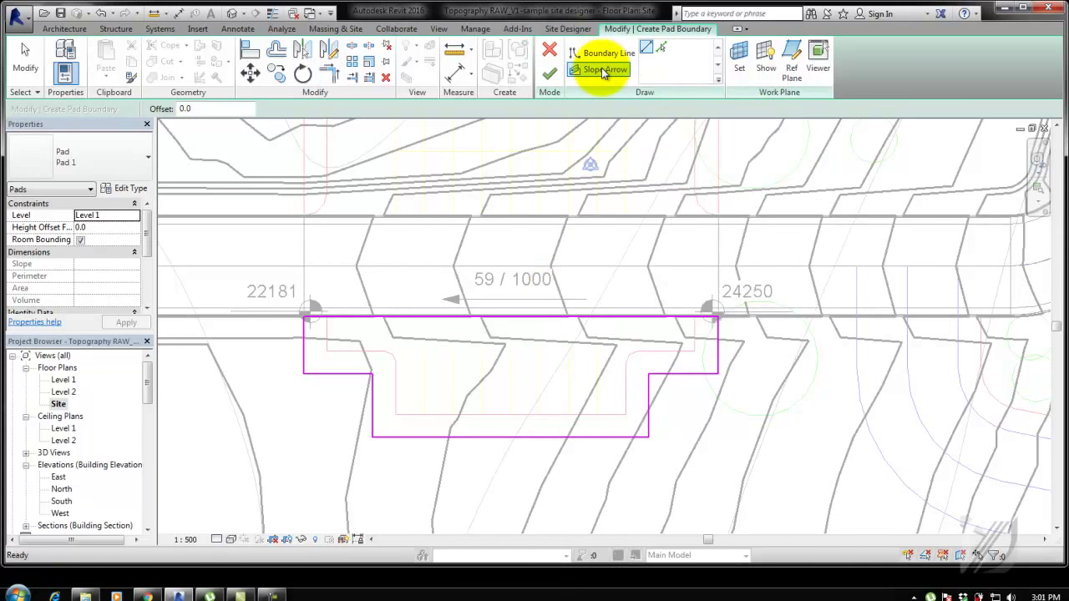
click(582, 370)
click(133, 216)
text(5.9)
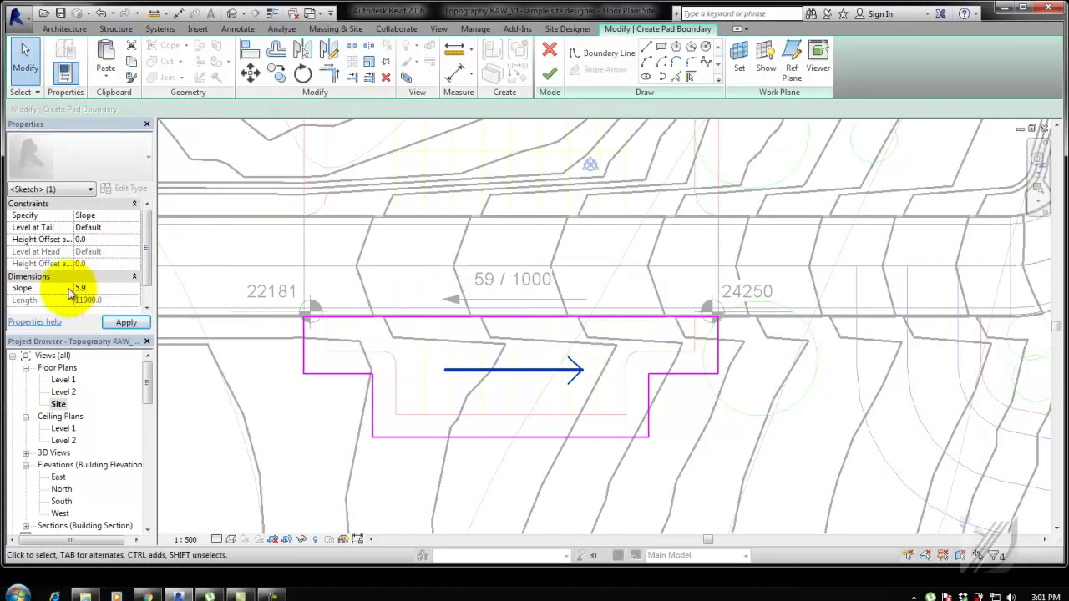
click(338, 401)
text(22000)
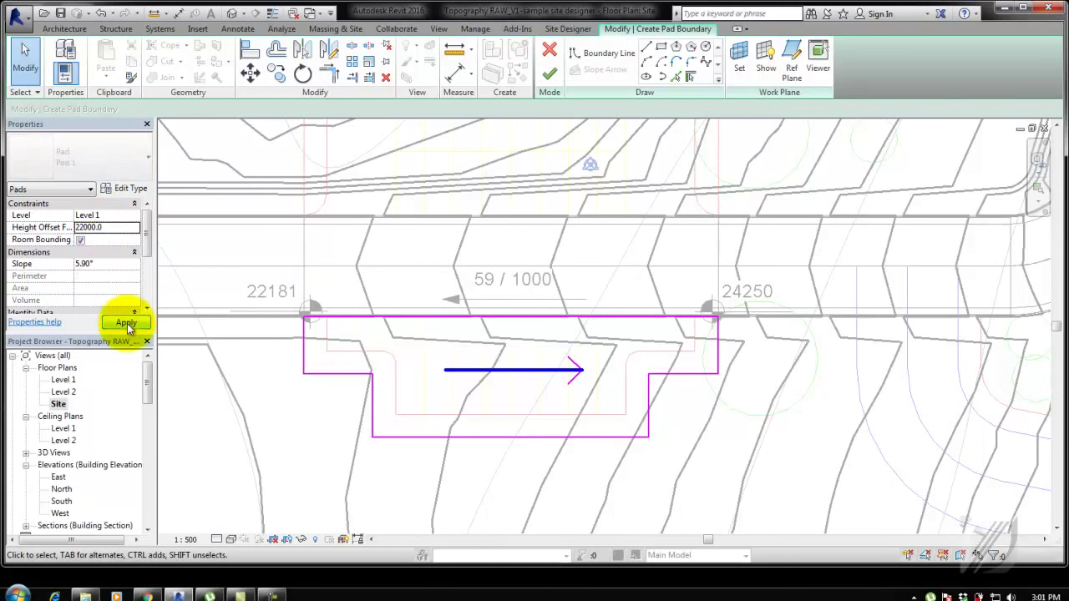
click(127, 323)
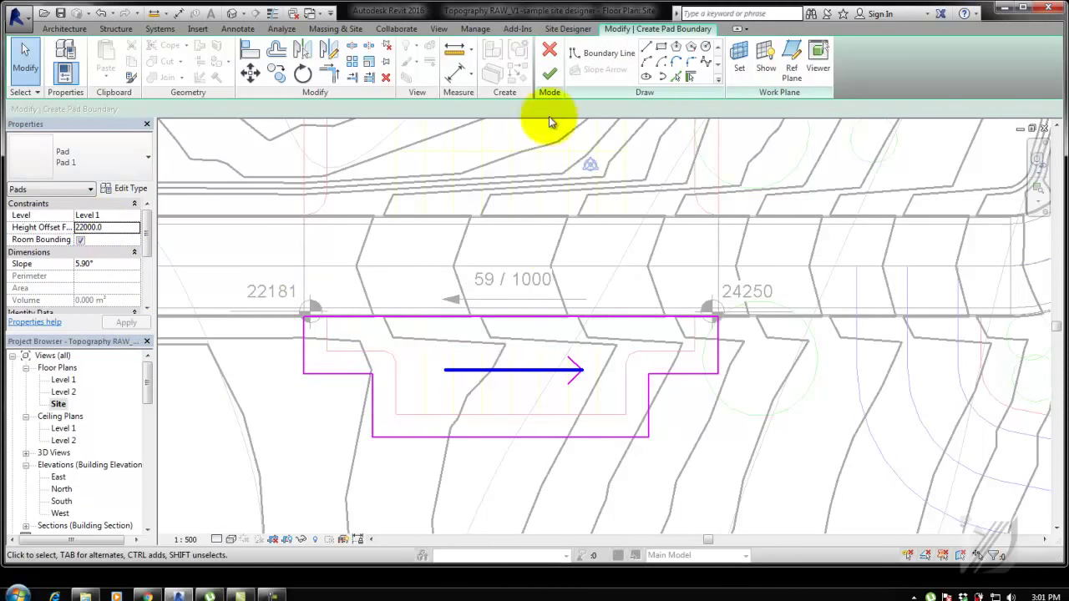
click(550, 73)
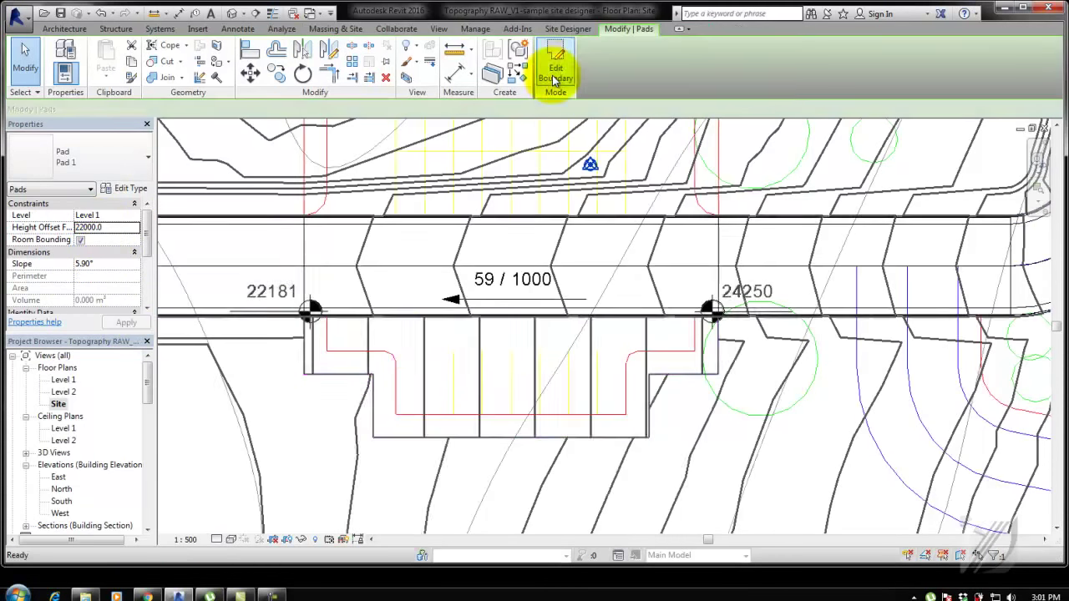
click(233, 14)
shift+middle_drag(919, 250, 625, 376)
scroll(454, 334, up, 3)
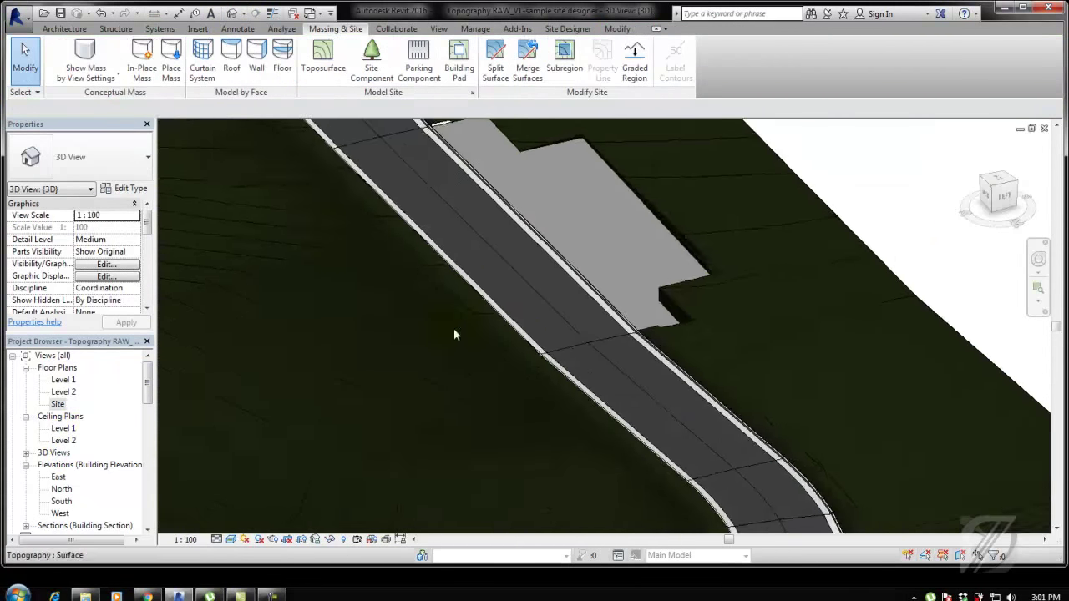
mouse_move(454, 334)
shift+middle_down()
mouse_move(558, 392)
mouse_move(550, 254)
shift+middle_up()
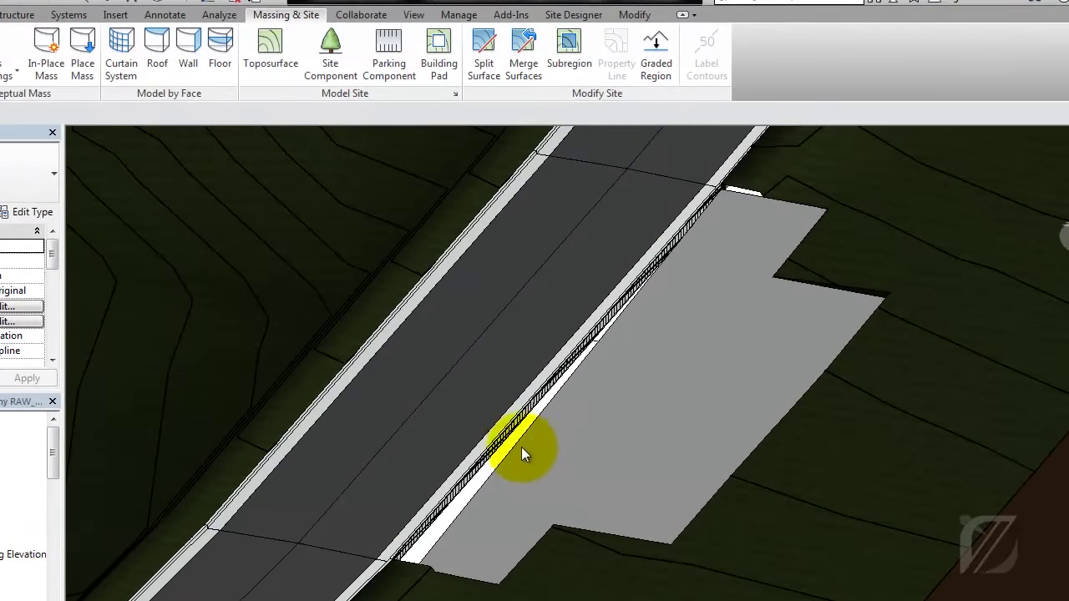
click(521, 442)
mouse_move(652, 494)
shift+middle_down()
mouse_move(501, 429)
mouse_move(432, 506)
mouse_move(688, 442)
mouse_move(492, 487)
mouse_move(466, 523)
shift+middle_up()
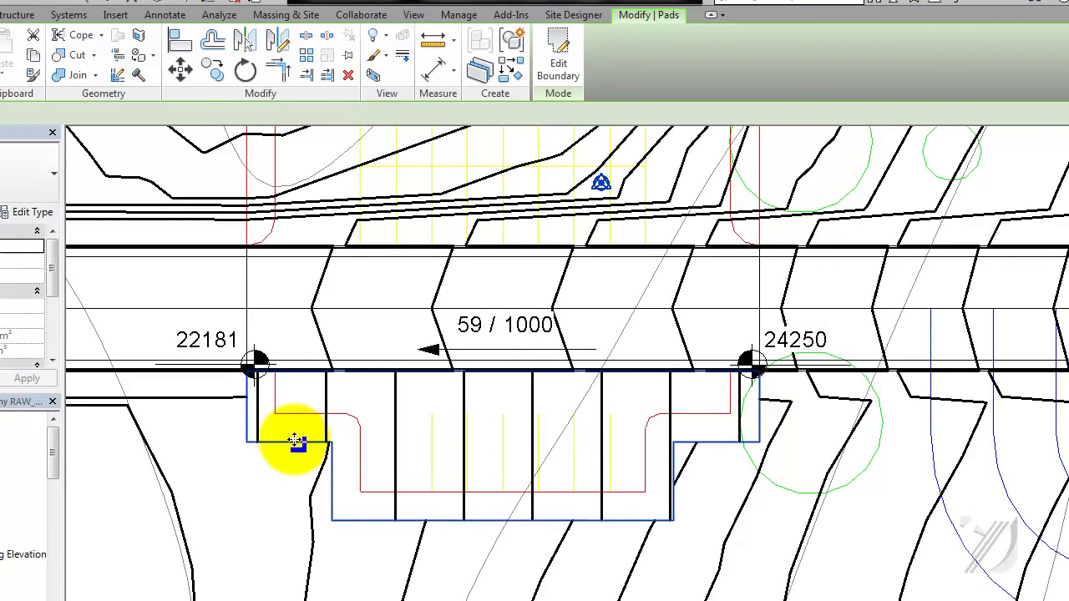
click(558, 50)
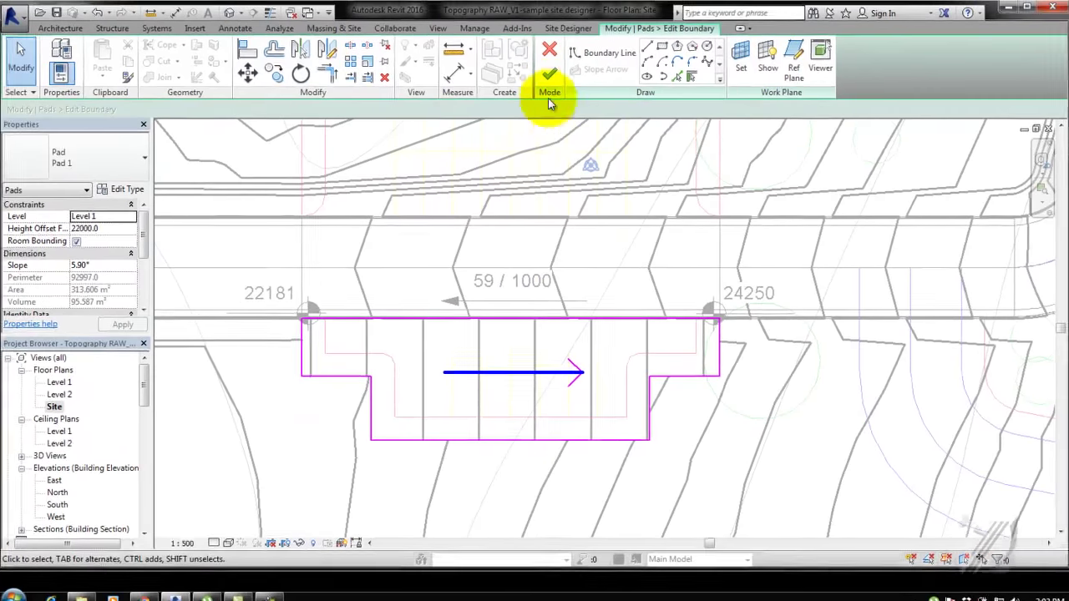
click(548, 87)
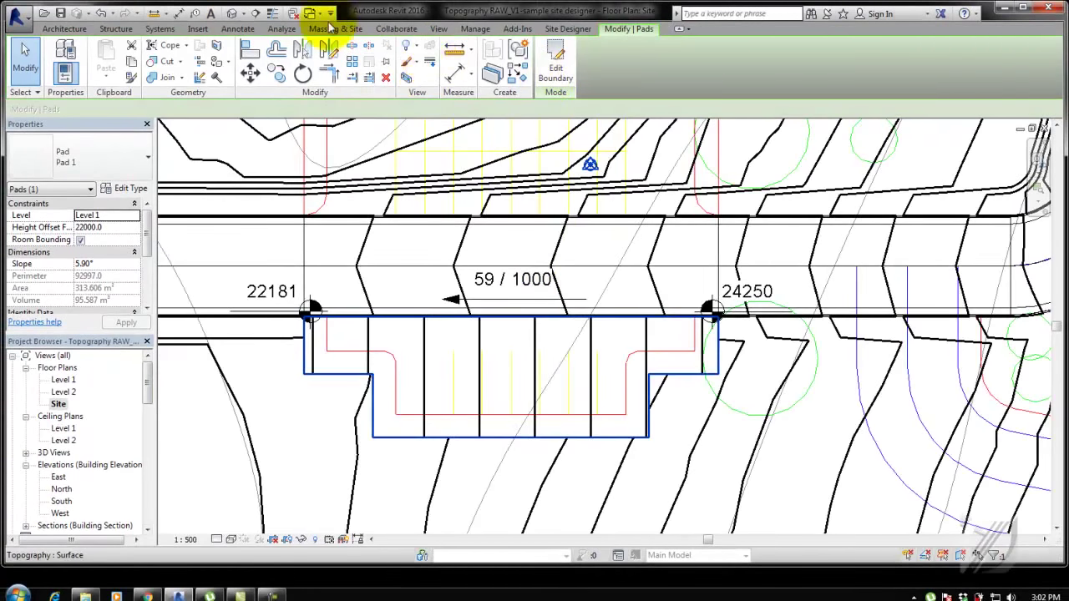
click(235, 13)
mouse_move(518, 310)
shift+middle_down()
mouse_move(521, 346)
mouse_move(501, 250)
mouse_move(747, 353)
mouse_move(831, 310)
mouse_move(833, 334)
mouse_move(780, 327)
mouse_move(794, 406)
mouse_move(636, 305)
mouse_move(496, 359)
mouse_move(494, 465)
mouse_move(521, 188)
mouse_move(711, 196)
mouse_move(727, 174)
shift+middle_up()
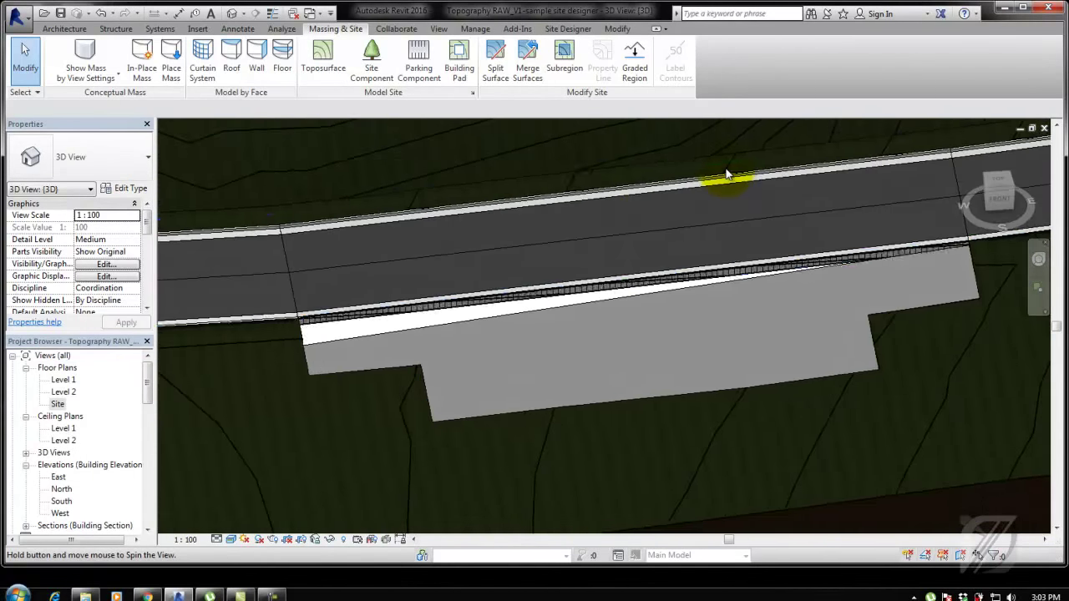
click(508, 316)
scroll(408, 378, down, 1)
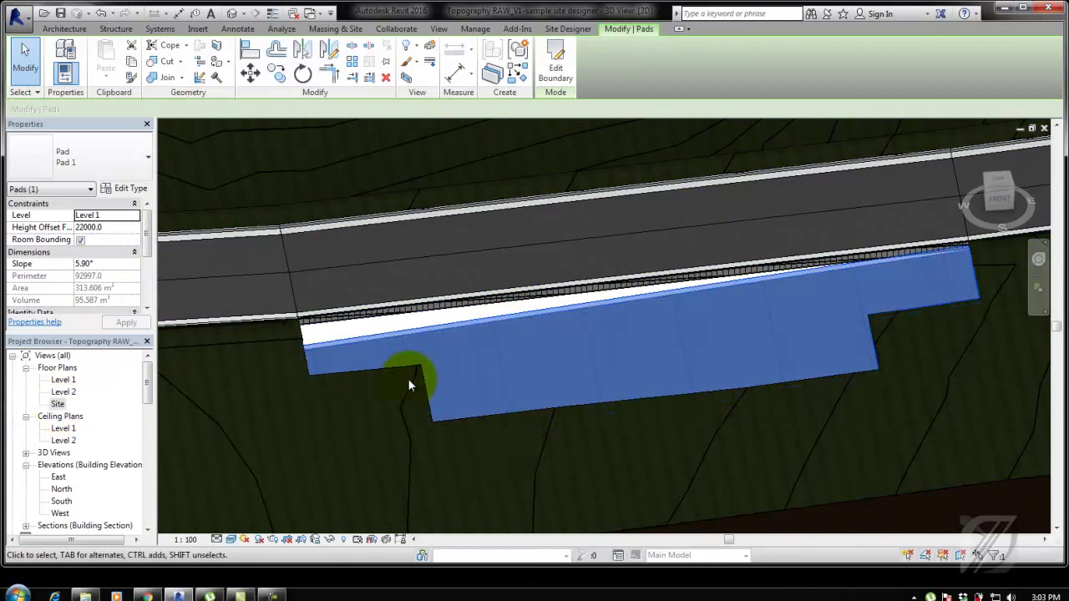
scroll(407, 379, down, 3)
scroll(408, 378, up, 2)
scroll(408, 378, up, 1)
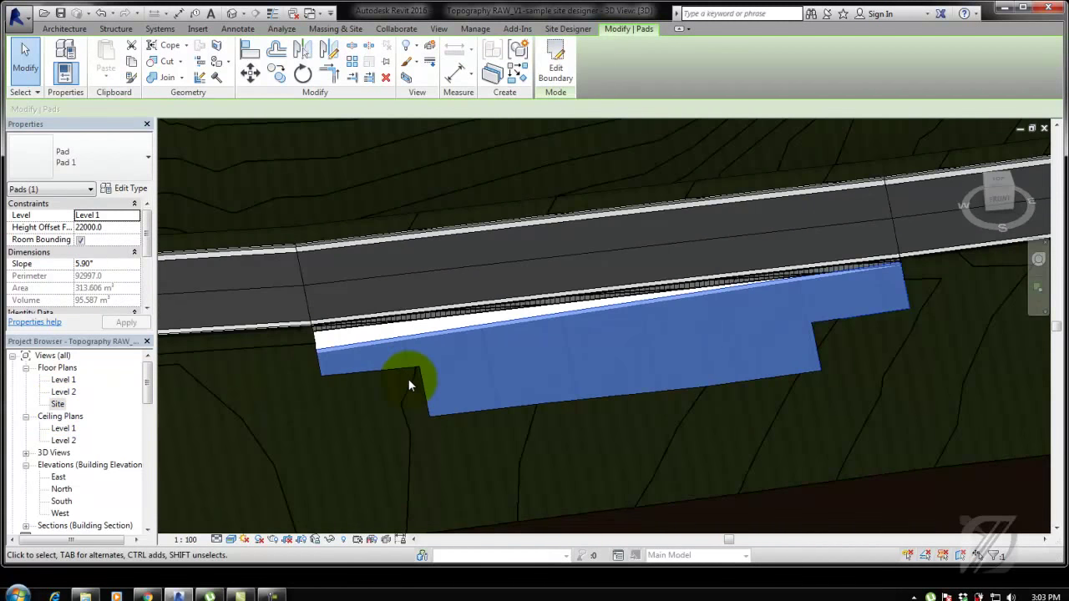
double_click(58, 404)
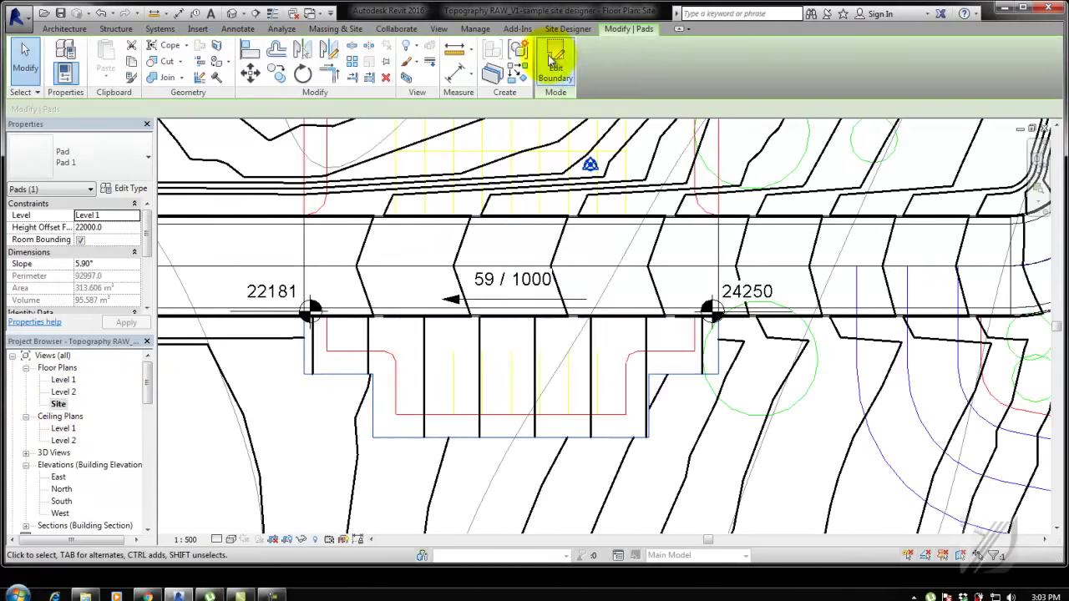
Step: Move Pad 1's top boundary line 5 toward the road, then reopen its sketch at the slope arrow
click(556, 67)
click(402, 320)
click(250, 73)
text(5)
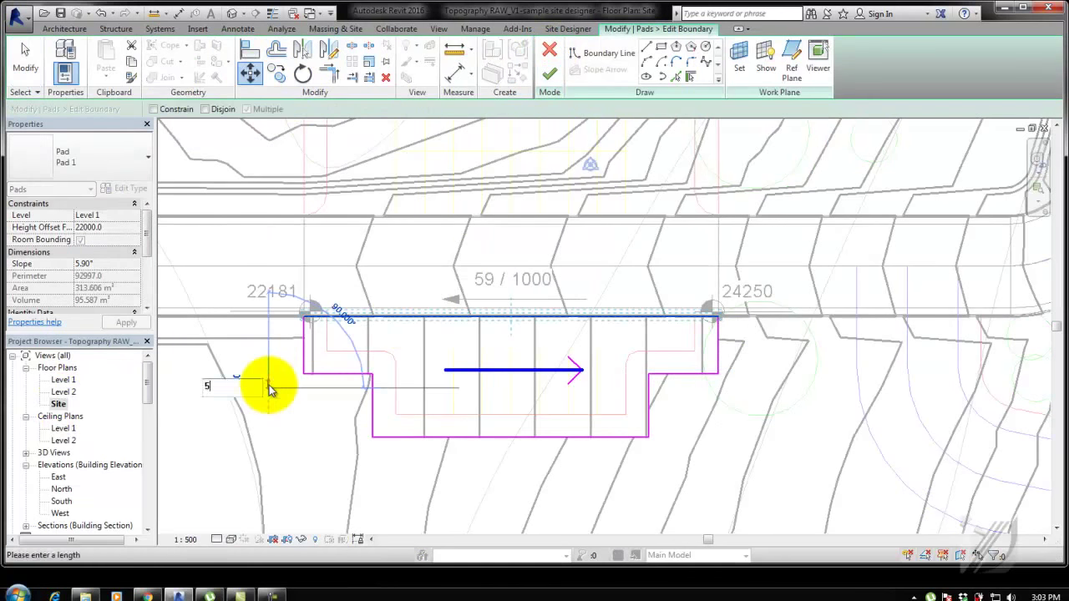
key(Return)
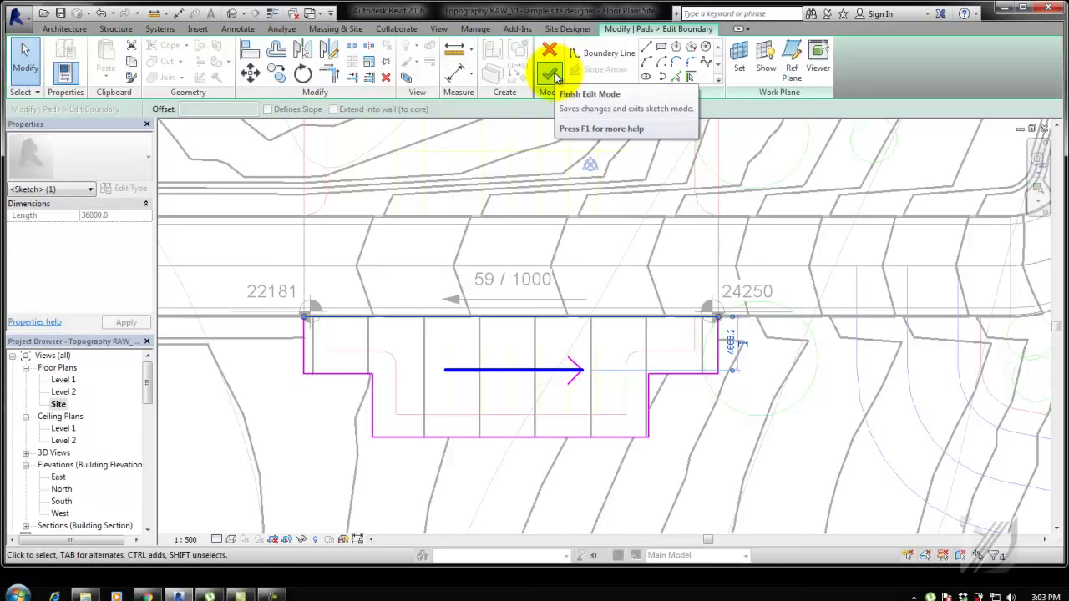
click(551, 74)
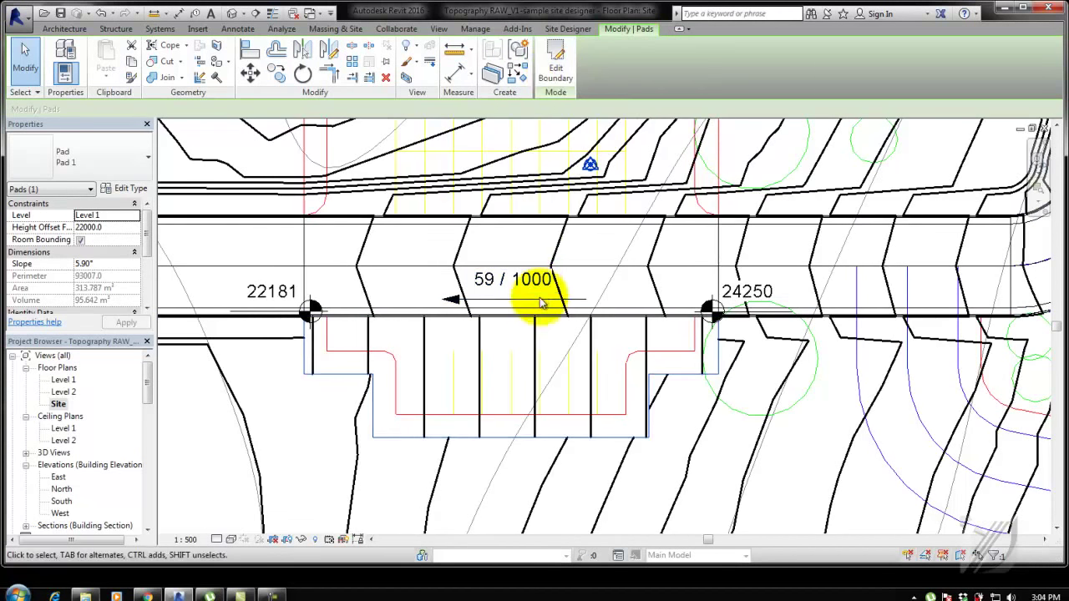
click(556, 65)
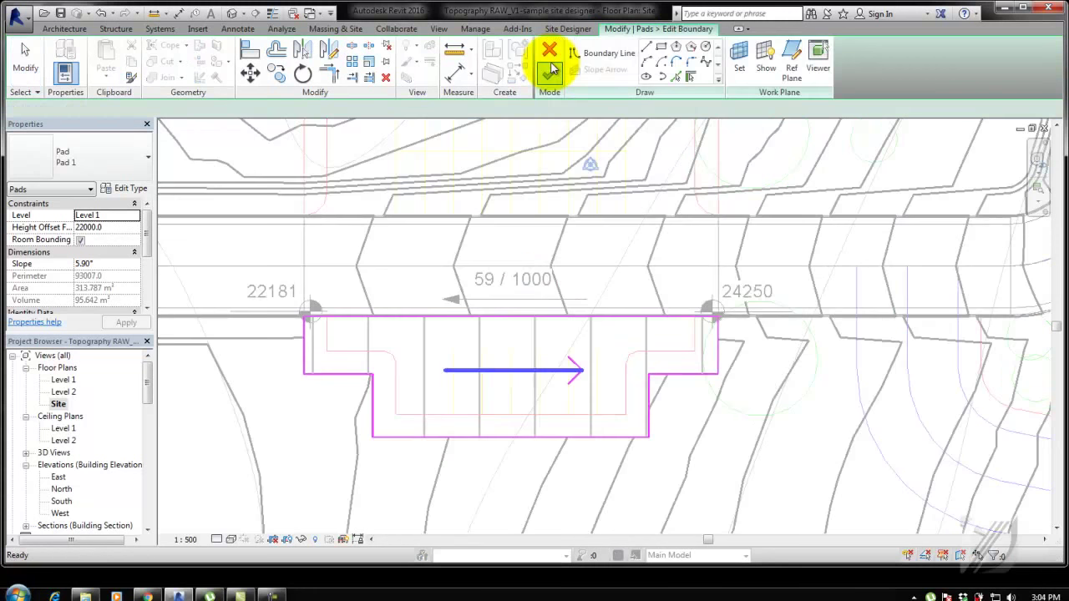
click(529, 370)
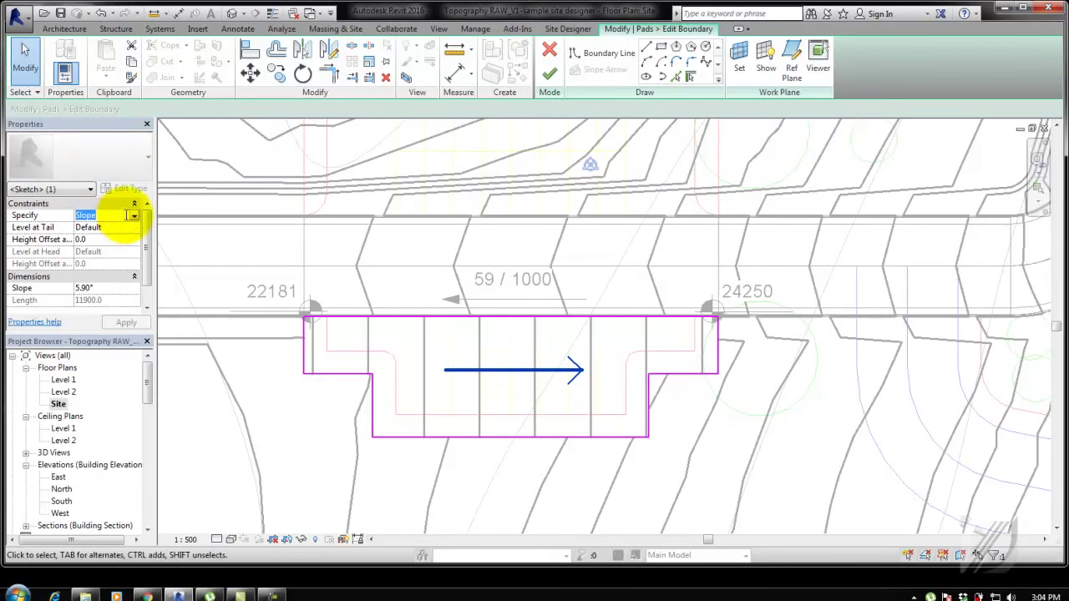
Step: Set the project's slope units to Percentage with a finer rounding precision in Project Units
click(549, 74)
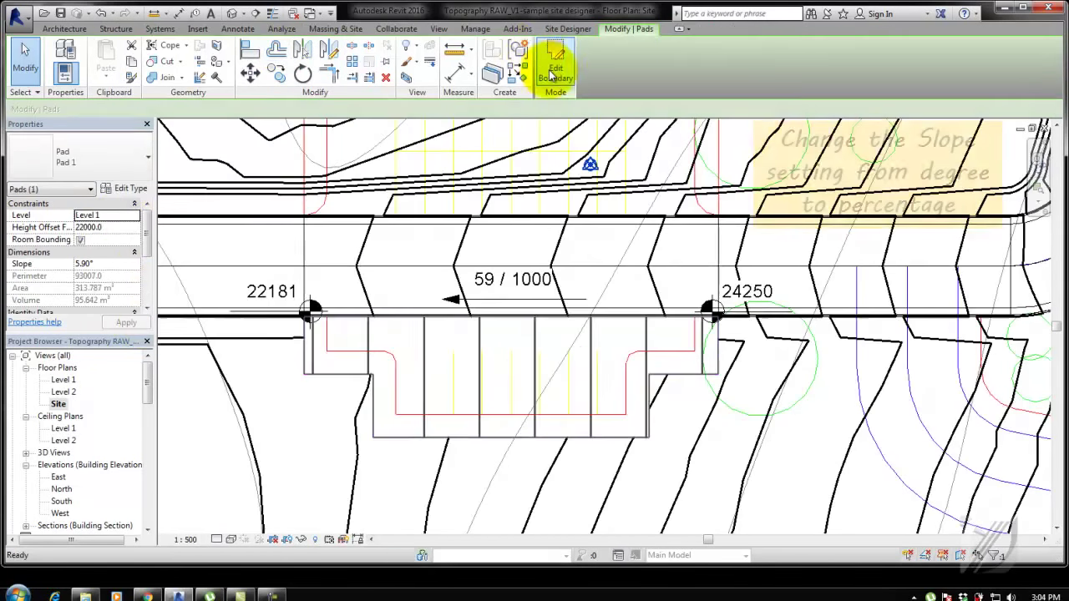
click(476, 29)
click(209, 61)
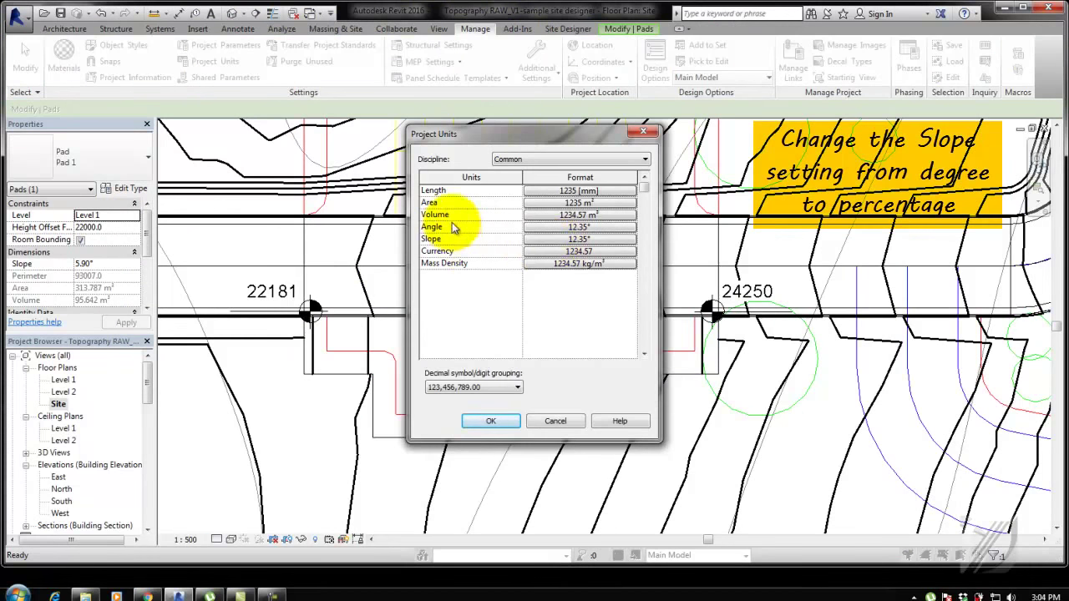
click(578, 239)
click(573, 215)
click(543, 268)
click(485, 249)
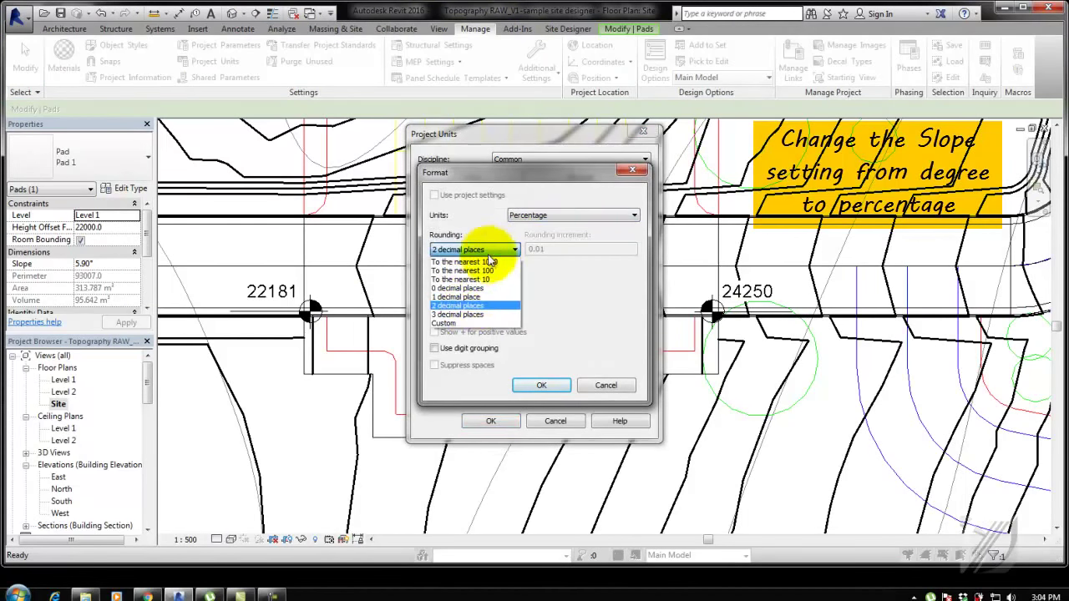
click(459, 288)
click(541, 385)
click(491, 420)
Step: Select Pad 1 in the plan and reopen its boundary sketch for editing
key(Escape)
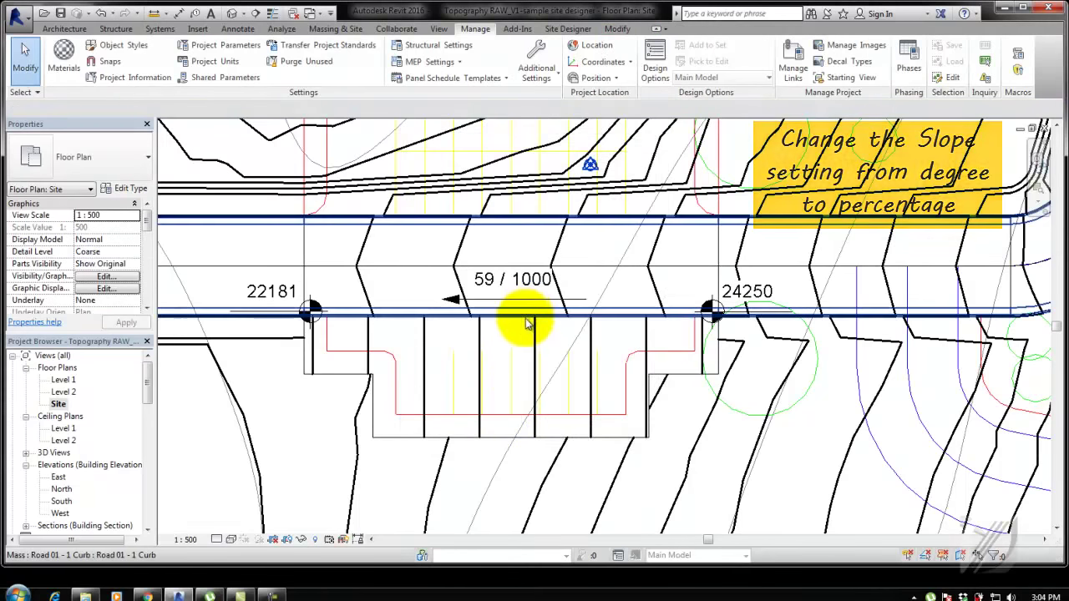
click(518, 425)
click(518, 426)
click(316, 398)
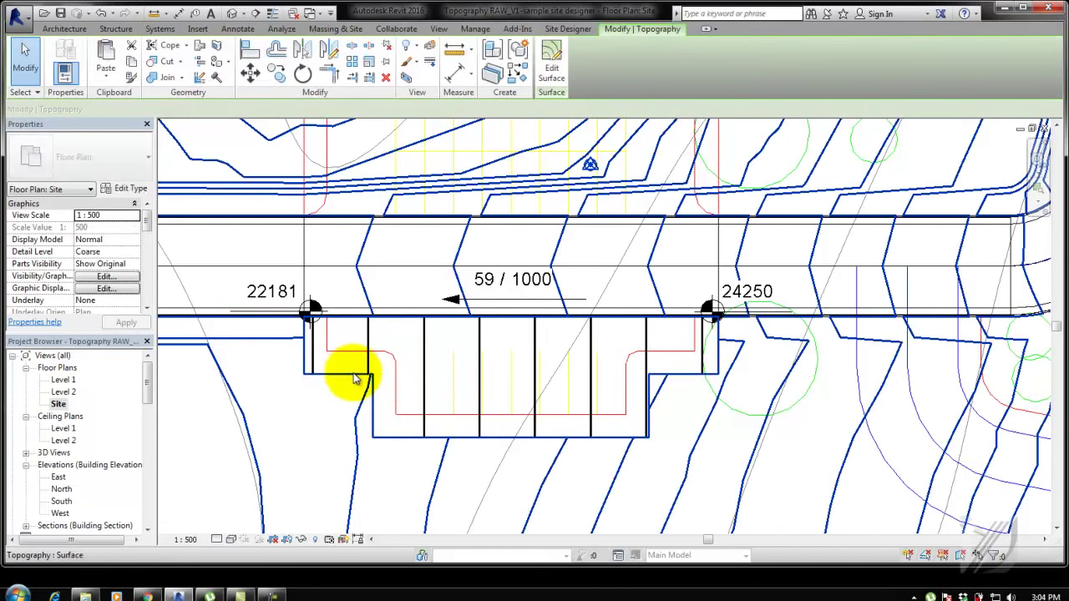
key(Escape)
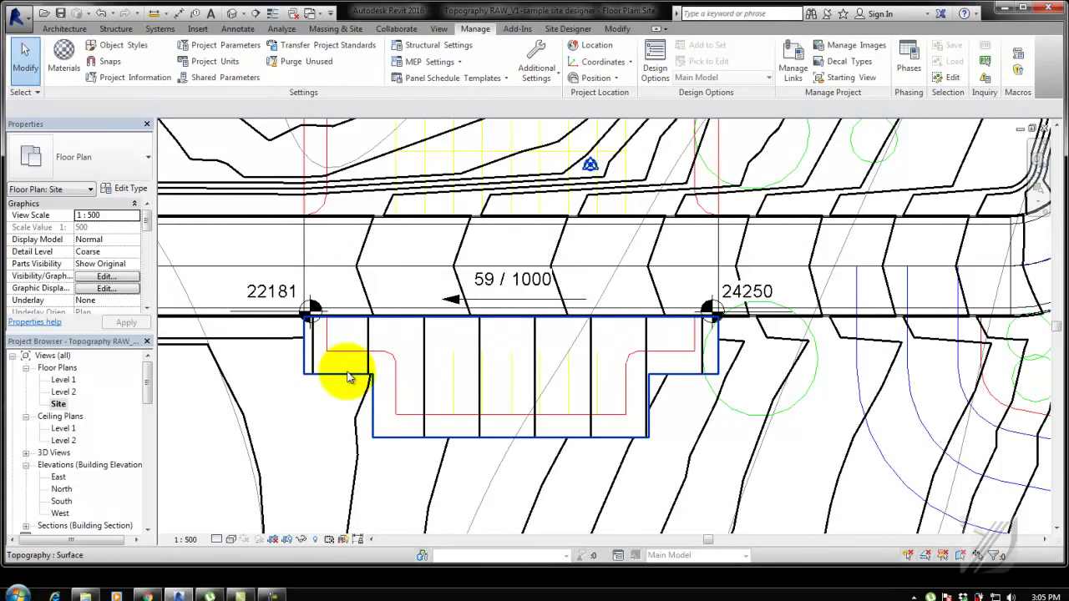
click(349, 377)
click(556, 61)
text(5)
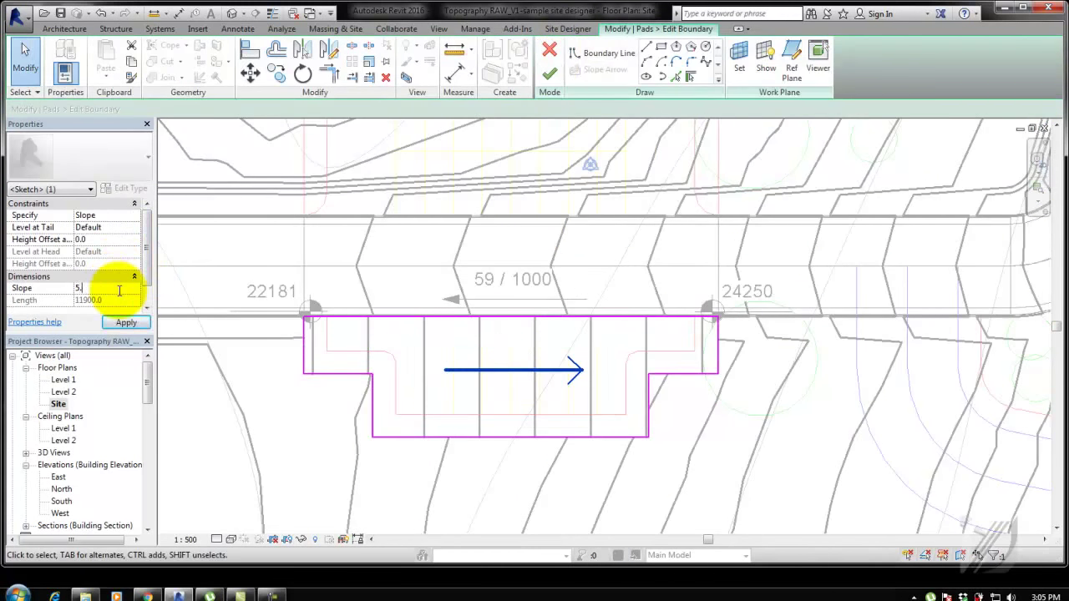
Step: Set the pad's slope arrow to 5.9% and finish the boundary sketch
text(9)
key(Return)
click(549, 73)
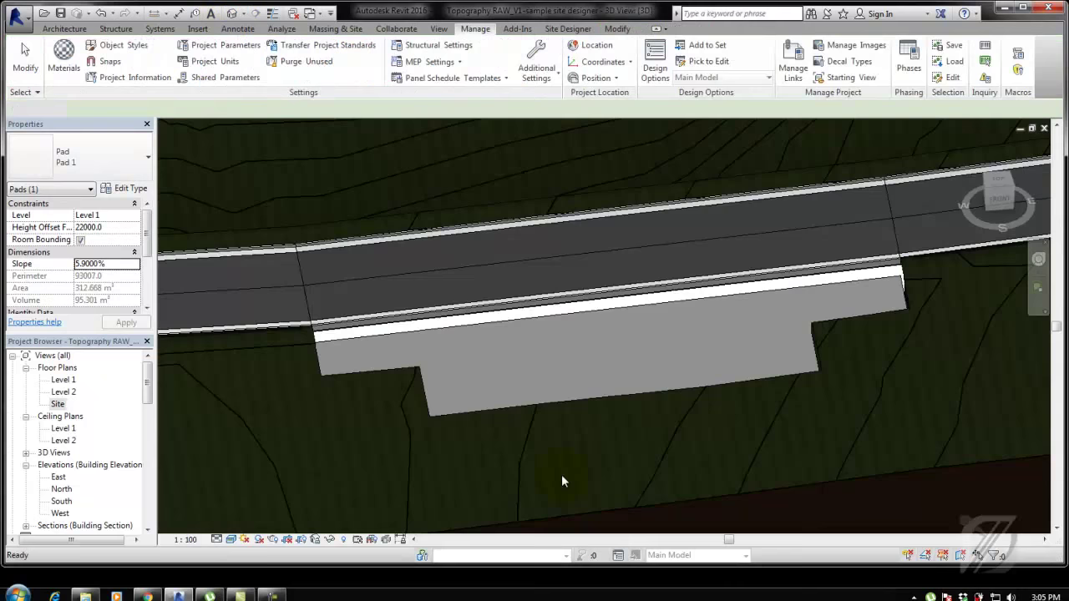
Step: Orbit the 3D view around the sloped pad, applying its height offset, to see the curb
mouse_move(599, 472)
shift+middle_down()
mouse_move(660, 424)
mouse_move(432, 366)
shift+middle_up()
click(432, 366)
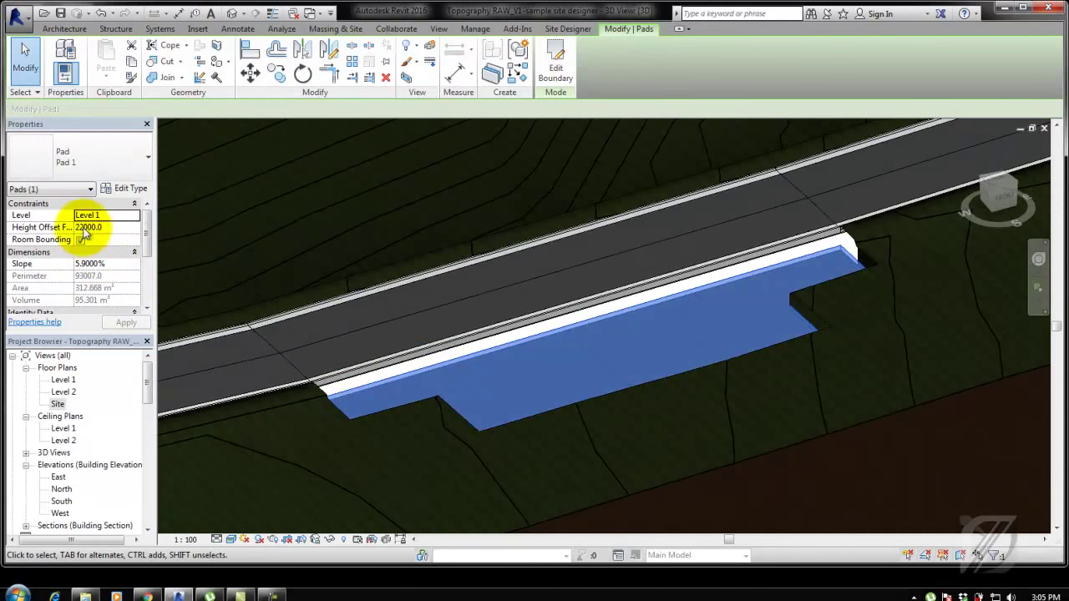
click(115, 321)
mouse_move(112, 310)
shift+middle_down()
mouse_move(662, 316)
mouse_move(419, 190)
mouse_move(452, 318)
shift+middle_up()
key(Escape)
mouse_move(403, 352)
shift+middle_down()
mouse_move(470, 353)
mouse_move(616, 306)
mouse_move(542, 334)
shift+middle_up()
Step: Edit the road's curb family and delete the stray curb segment beside the parking pad
click(665, 370)
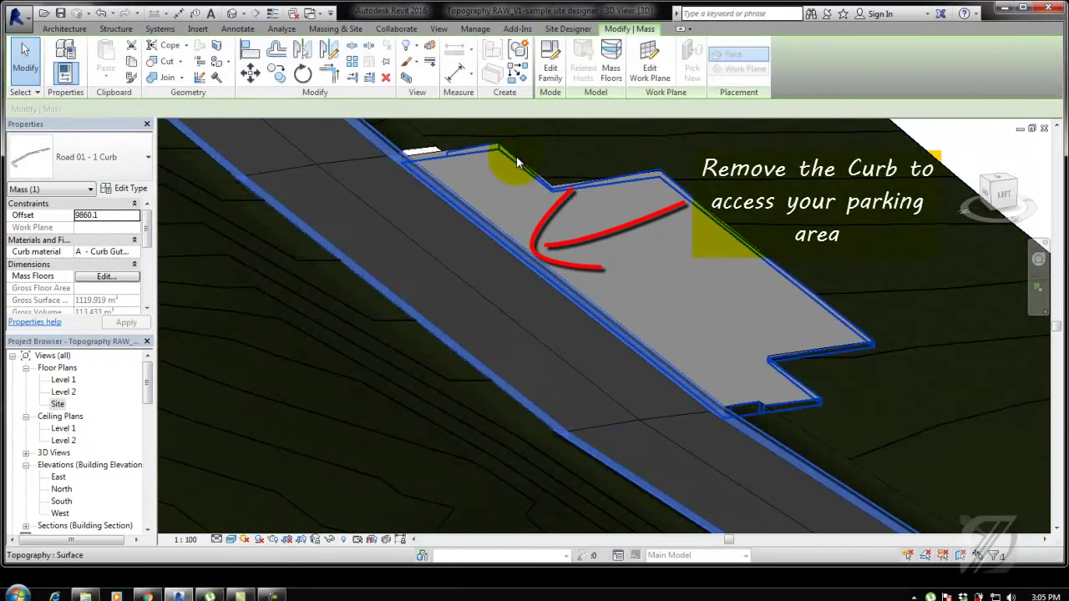
click(545, 67)
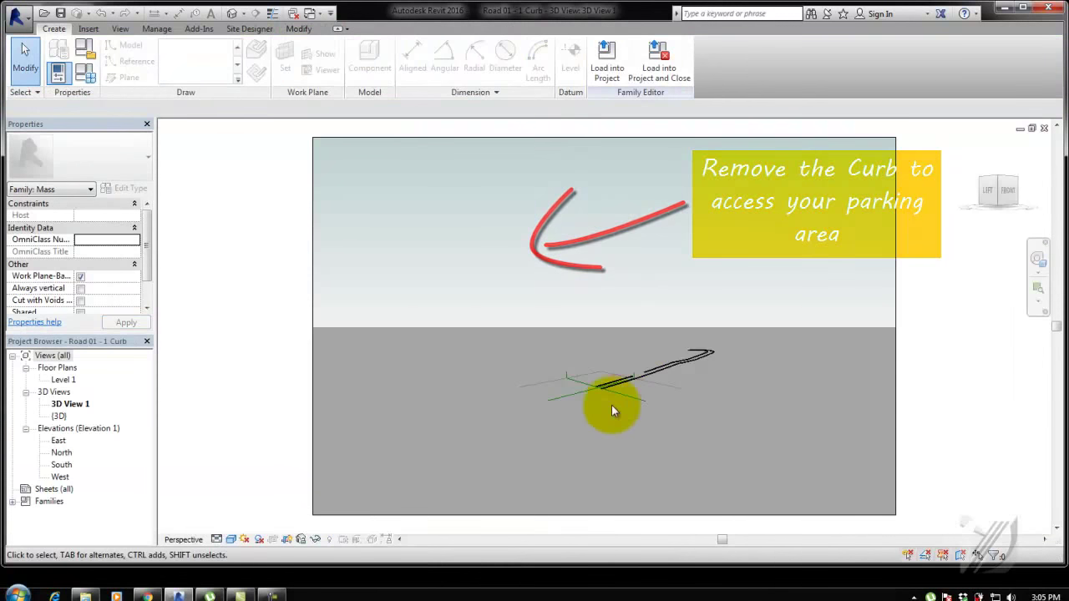
scroll(788, 423, up, 5)
scroll(648, 329, up, 2)
scroll(648, 329, up, 2)
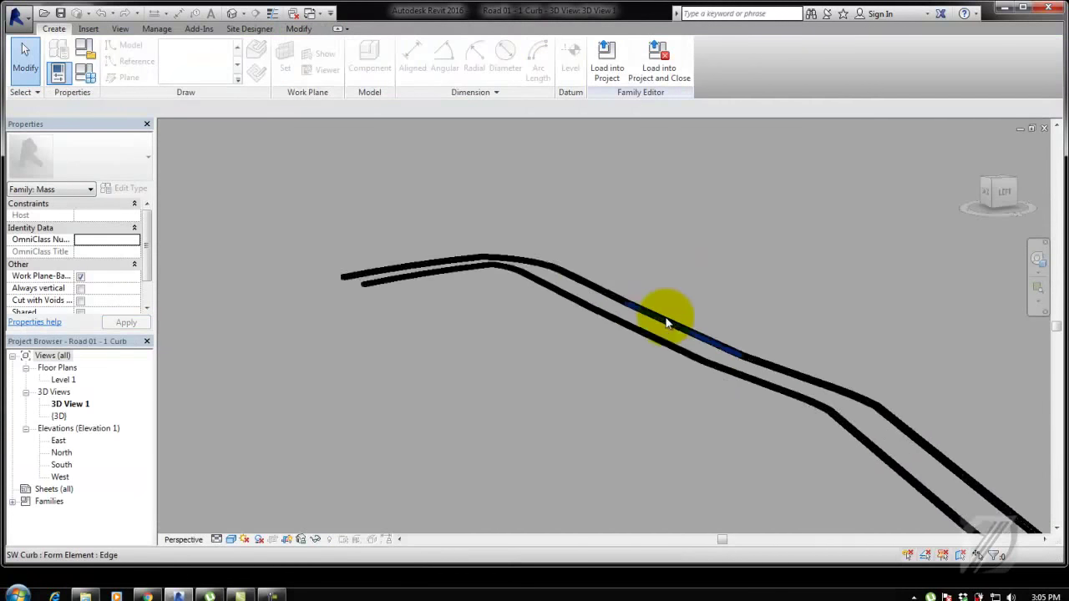
scroll(664, 318, up, 2)
click(243, 540)
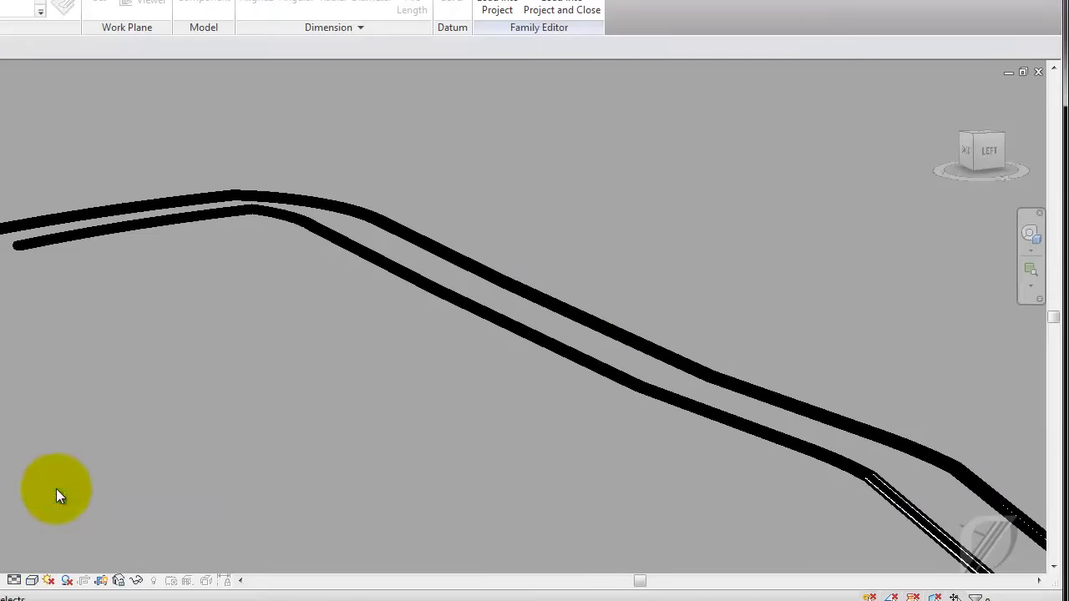
click(260, 469)
shift+middle_drag(329, 488, 613, 329)
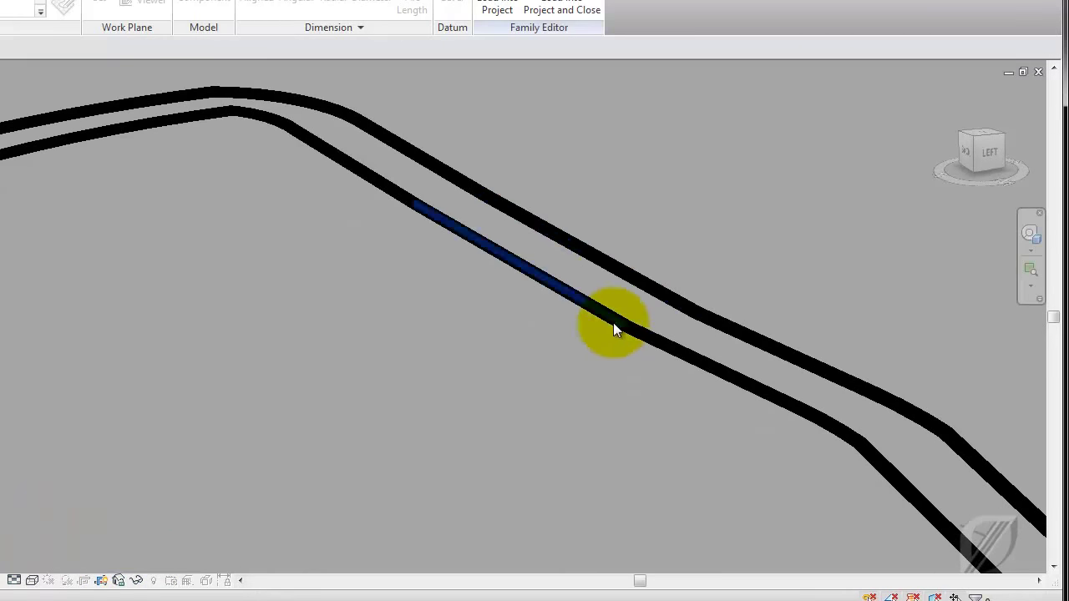
click(597, 278)
key(Delete)
Step: Save the Road 01 - 1 Curb family and load it into the Topography site project
click(609, 9)
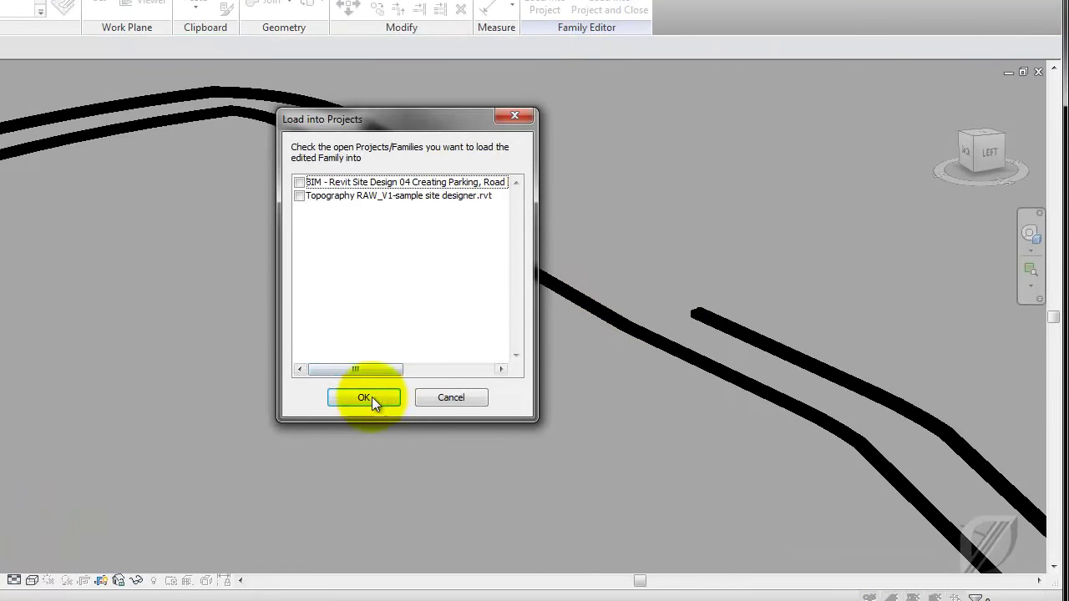
click(299, 195)
click(378, 398)
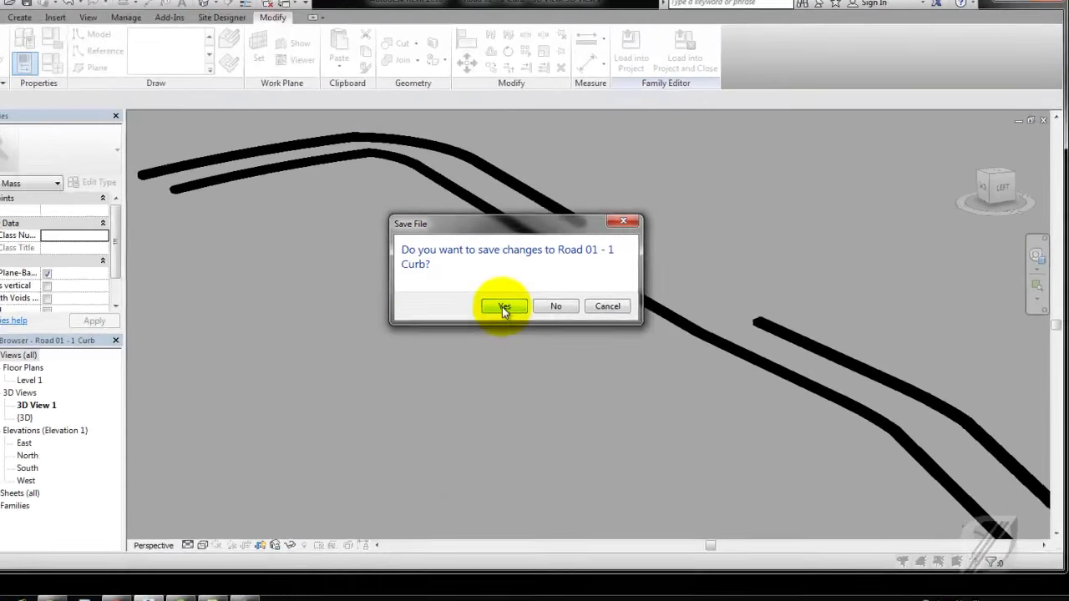
click(390, 295)
click(739, 431)
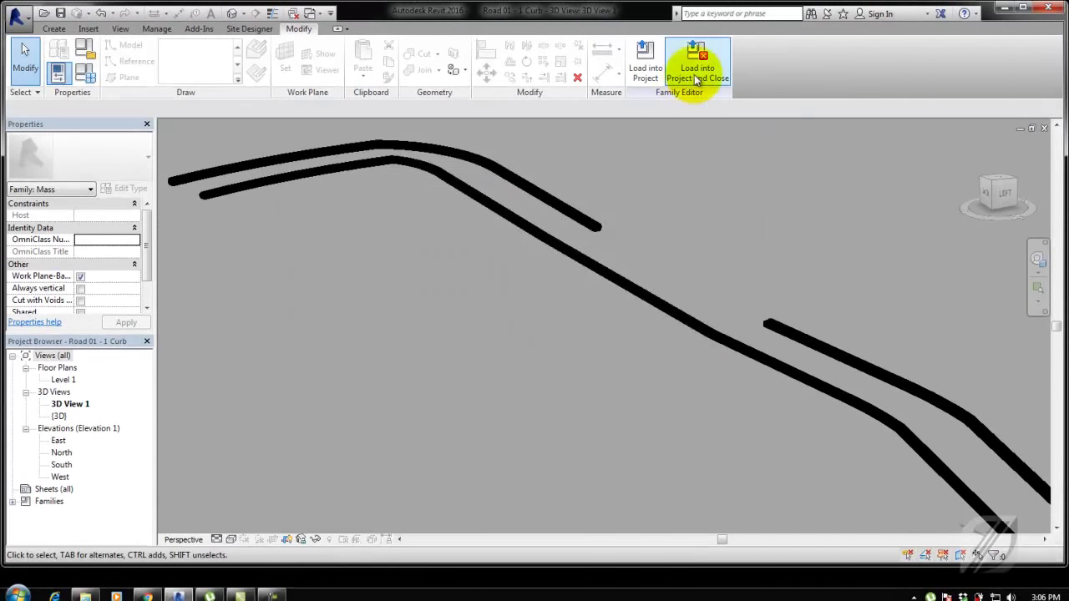
click(697, 79)
click(507, 388)
Step: Reload Road 01 - 1 Curb into the site project, overwriting the old version and deleting invalid spot dimensions
click(446, 257)
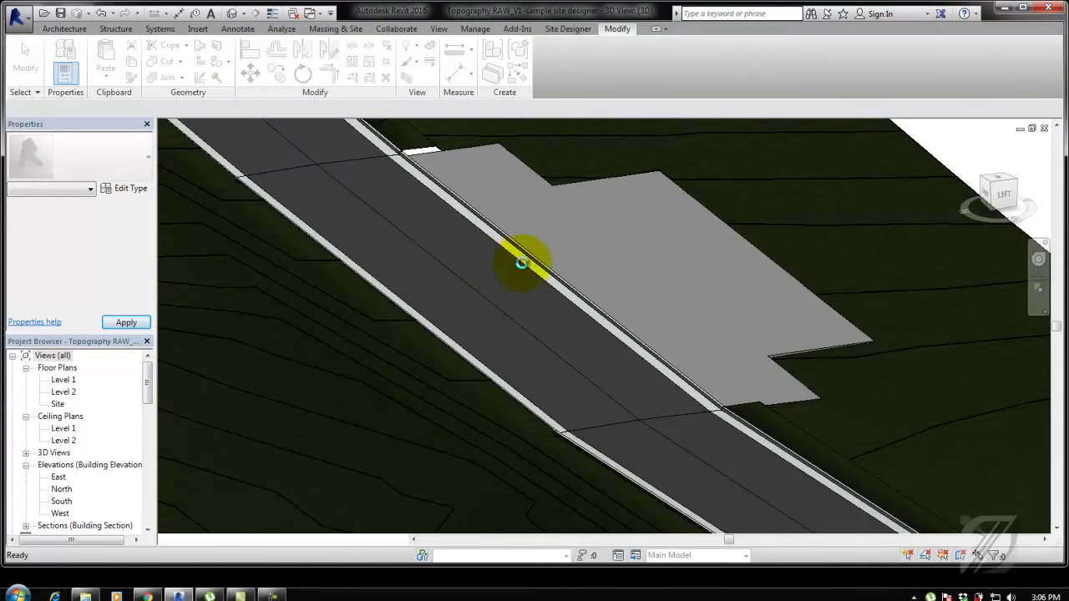
click(630, 337)
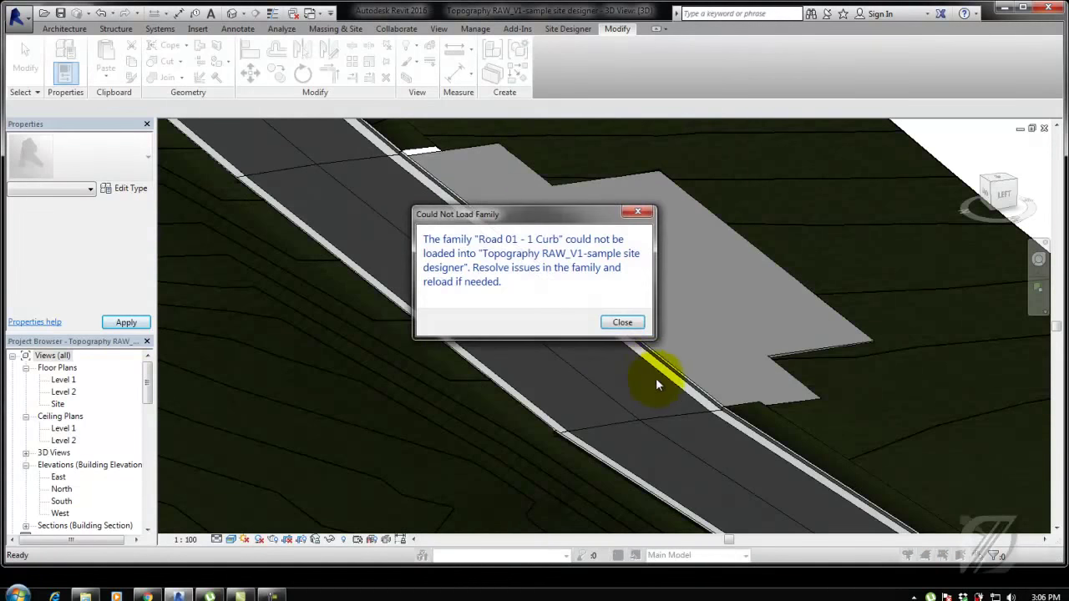
click(622, 323)
click(642, 54)
click(511, 393)
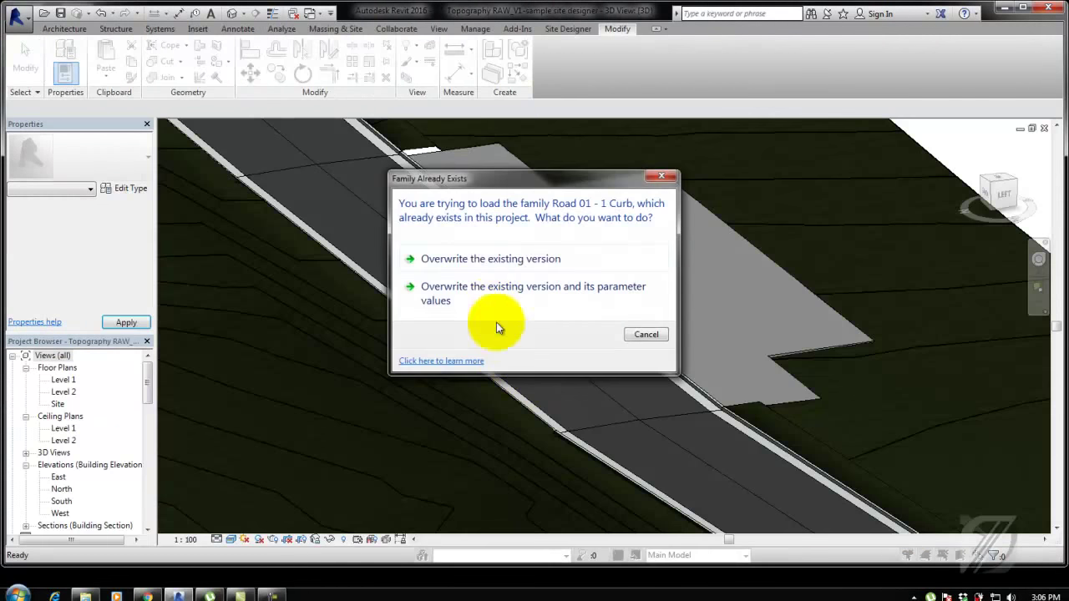
click(486, 259)
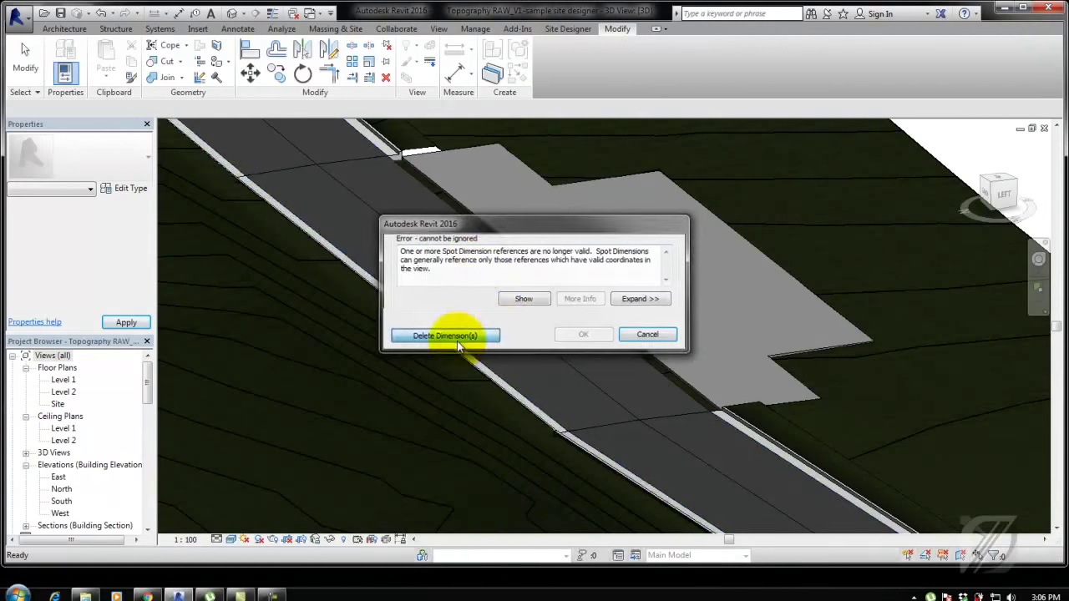
click(466, 342)
middle_drag(700, 396, 727, 447)
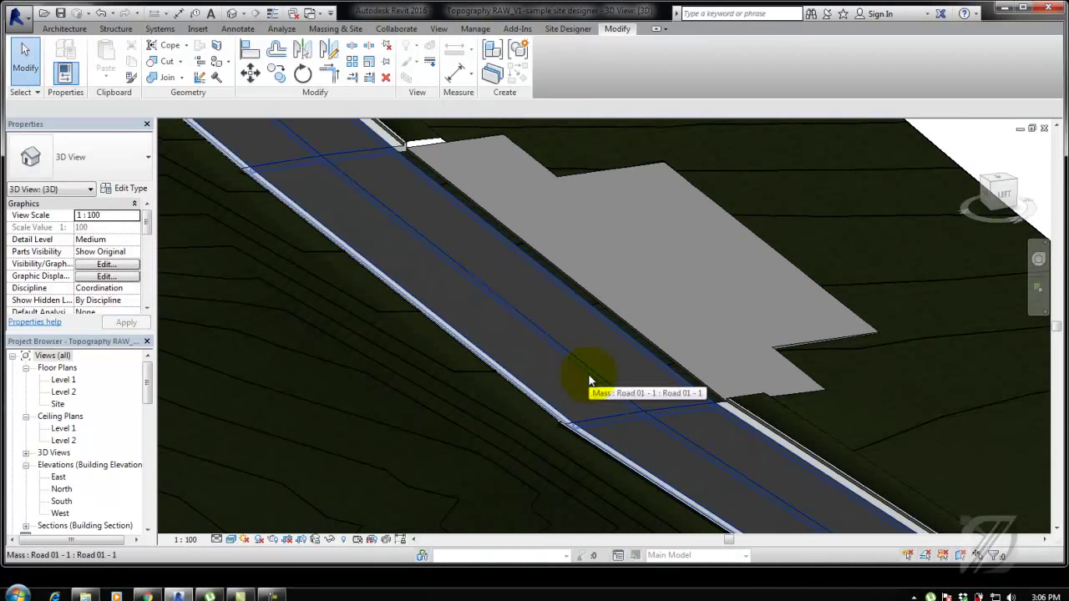
middle_drag(589, 382, 564, 386)
click(198, 29)
Step: Browse the Site > Parking family folders in Load Family, then cancel
click(437, 65)
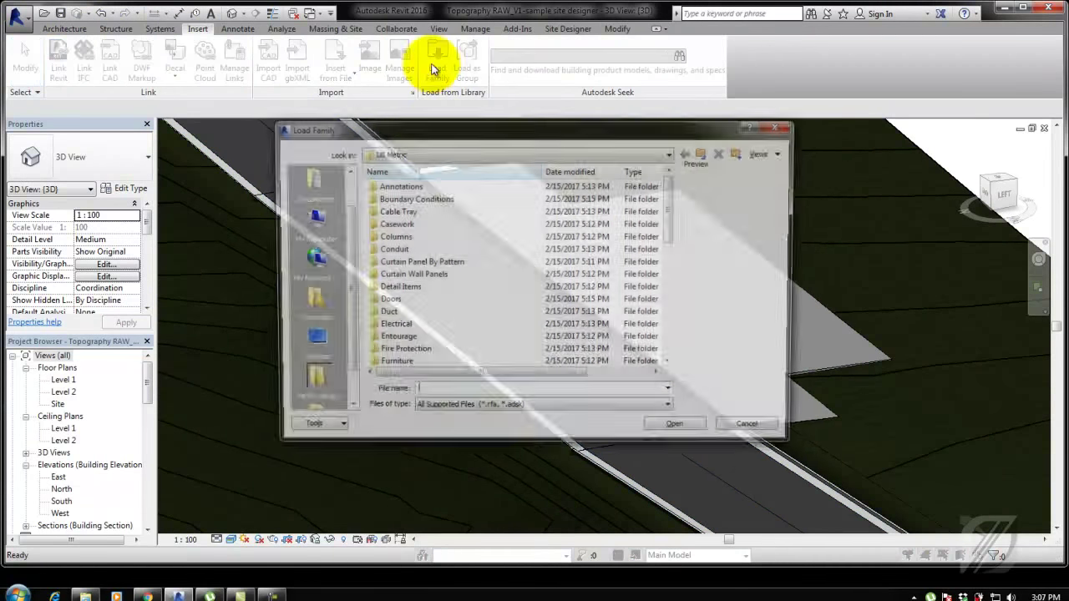
drag(434, 194, 434, 206)
mouse_move(432, 247)
mouse_down()
mouse_move(433, 286)
mouse_move(433, 267)
mouse_up()
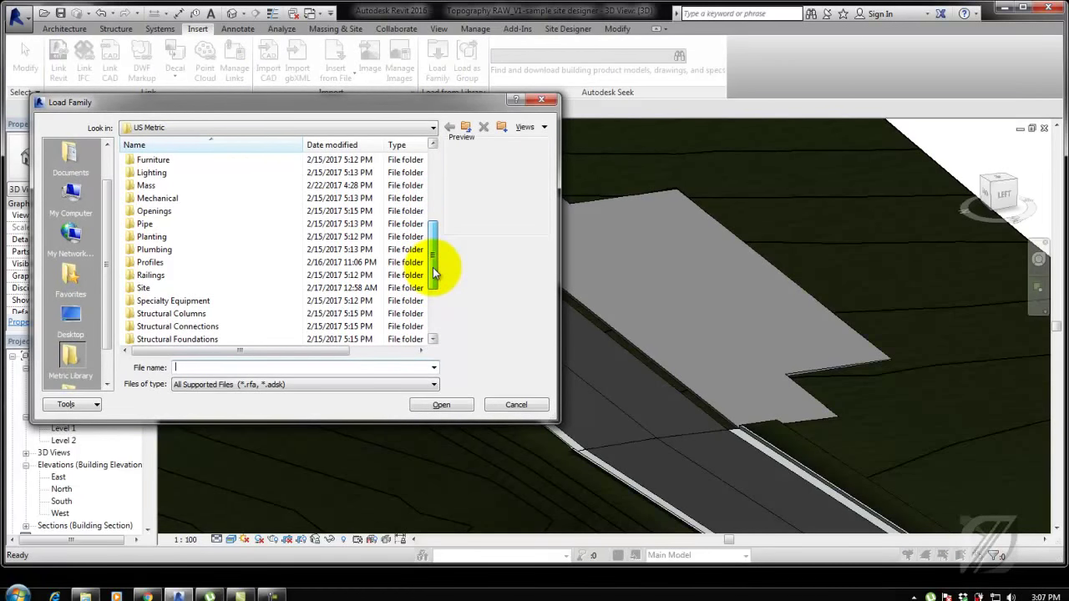
double_click(154, 287)
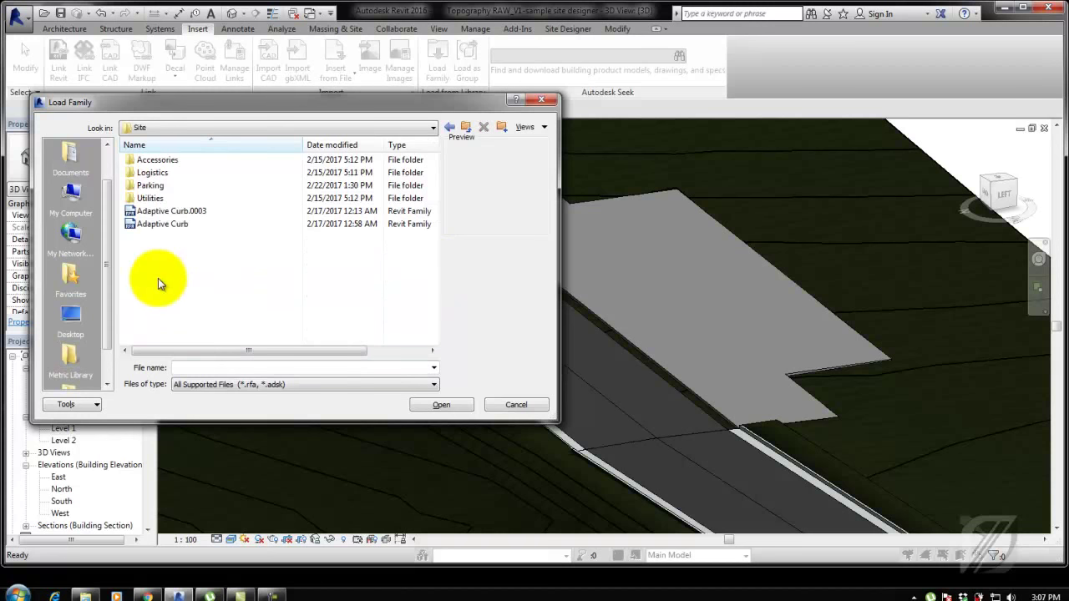
double_click(152, 185)
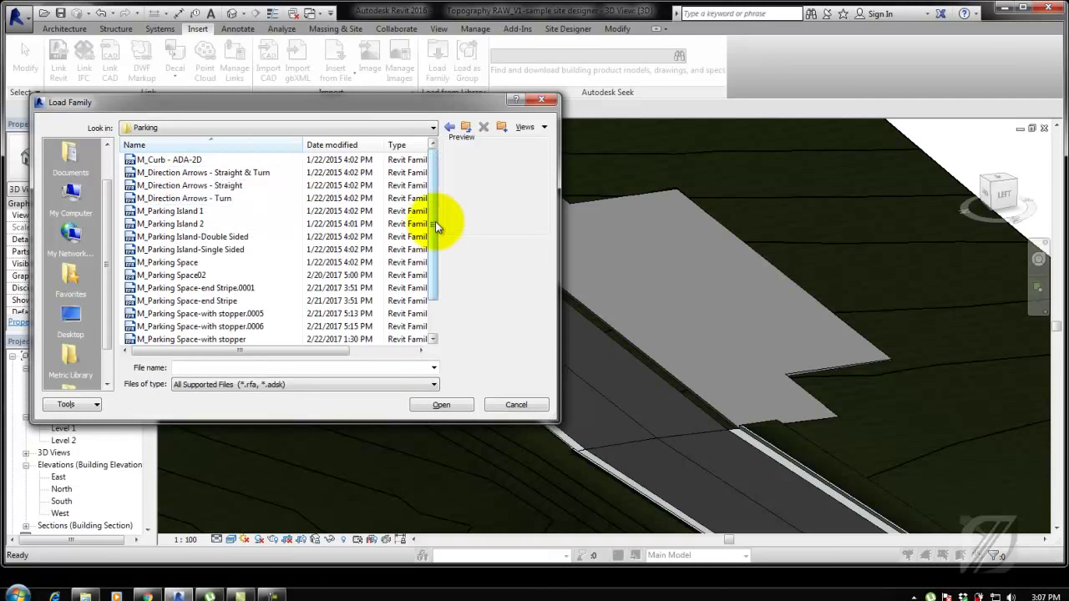
mouse_move(436, 227)
mouse_down()
mouse_move(435, 266)
mouse_move(441, 211)
mouse_up()
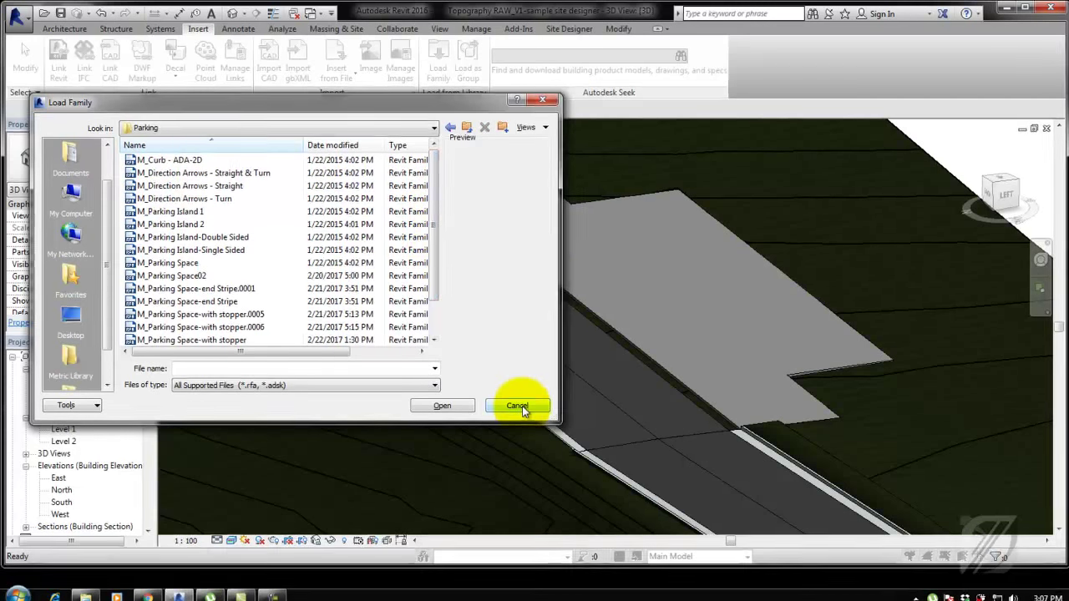
click(518, 406)
Step: Try starting a new family, cancel, and look through the tutorial project files
click(17, 14)
click(367, 133)
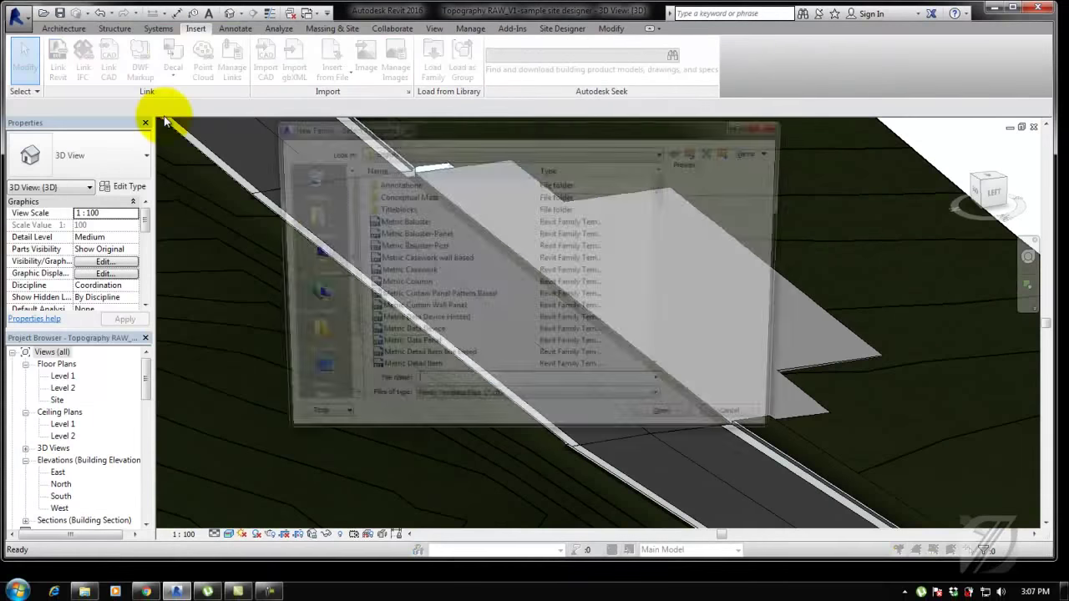
key(Escape)
click(17, 13)
click(332, 187)
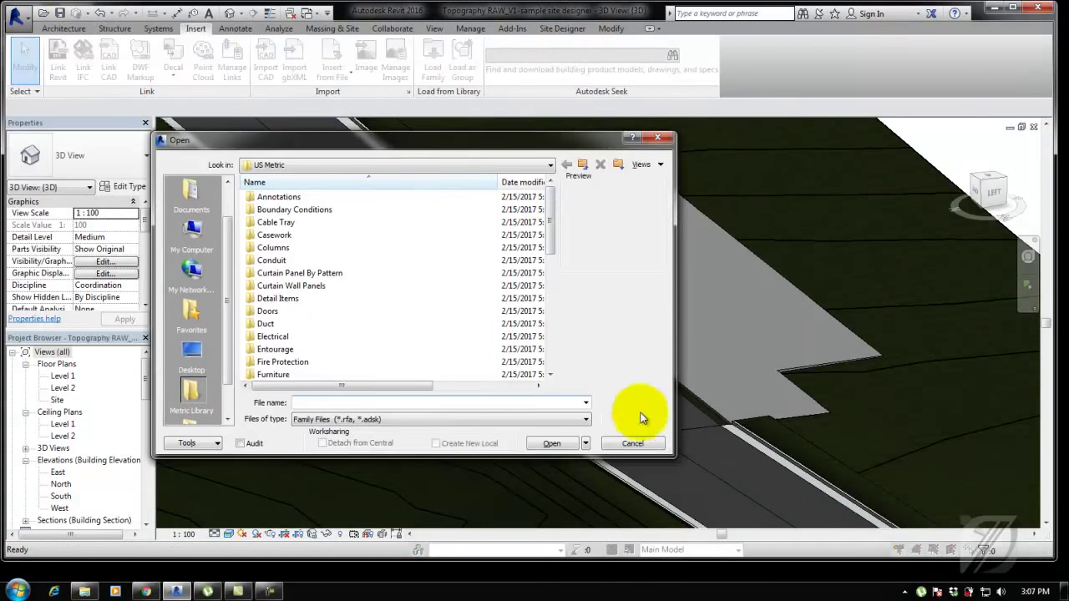
click(636, 437)
click(84, 591)
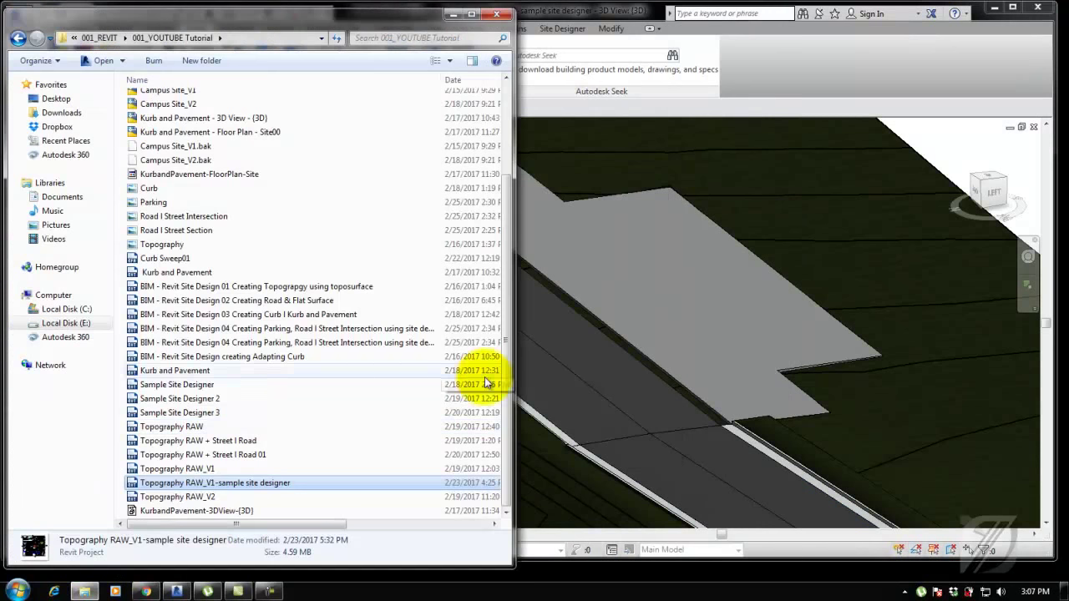
scroll(507, 392, up, 2)
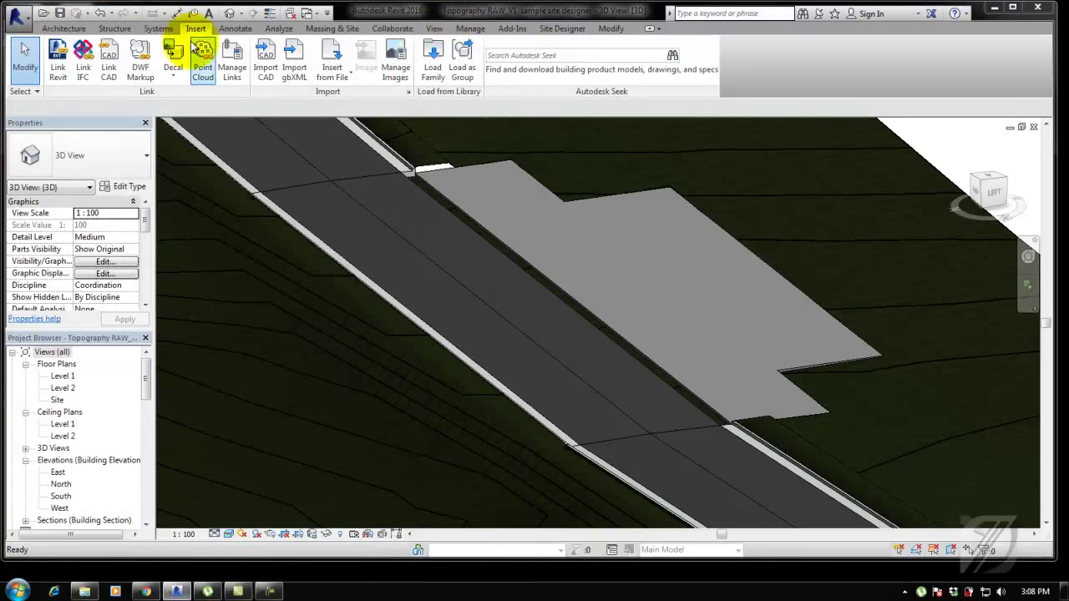
Step: In Load Family, open the US Metric Mass folder and choose M_Box Adaptive -300 thick
click(17, 13)
click(819, 71)
click(433, 67)
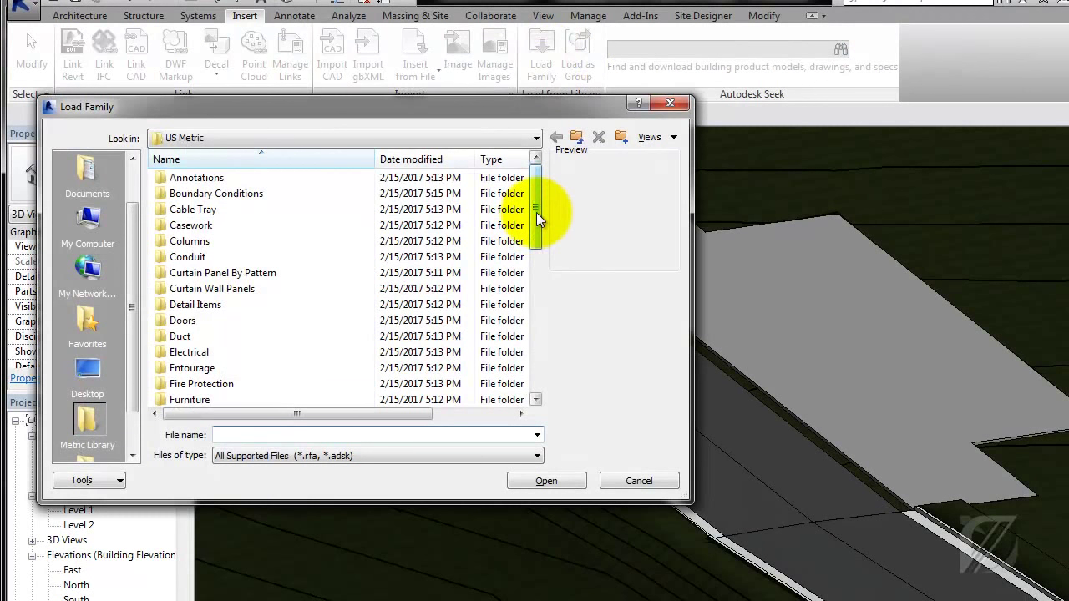
scroll(536, 212, down, 2)
double_click(225, 351)
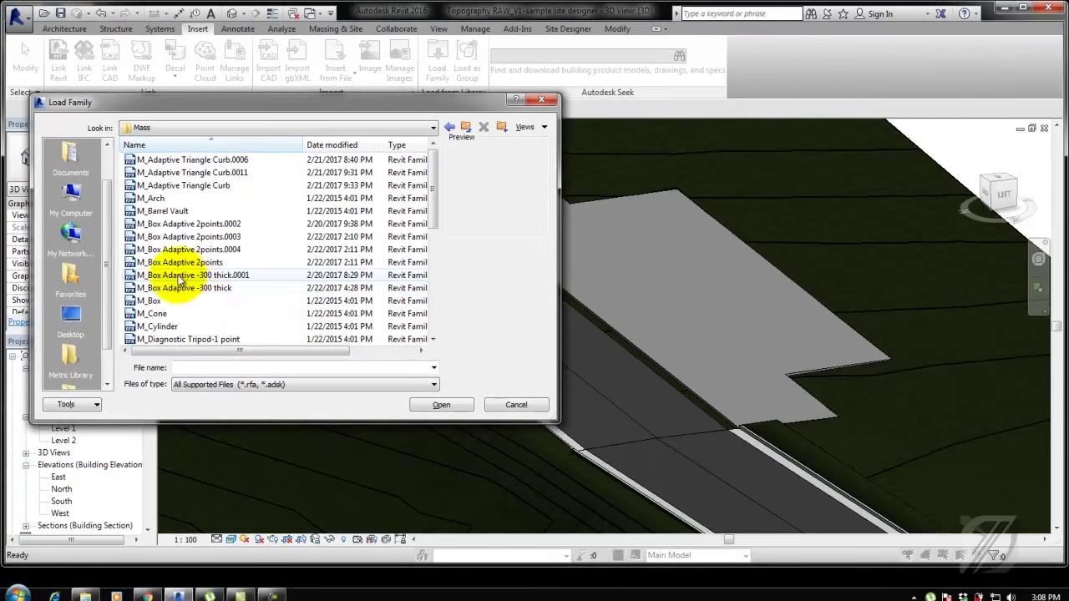
click(228, 326)
Step: Load M_Box Adaptive -300 thick and place it from Generic Models between road edge and pad, in wireframe
click(440, 406)
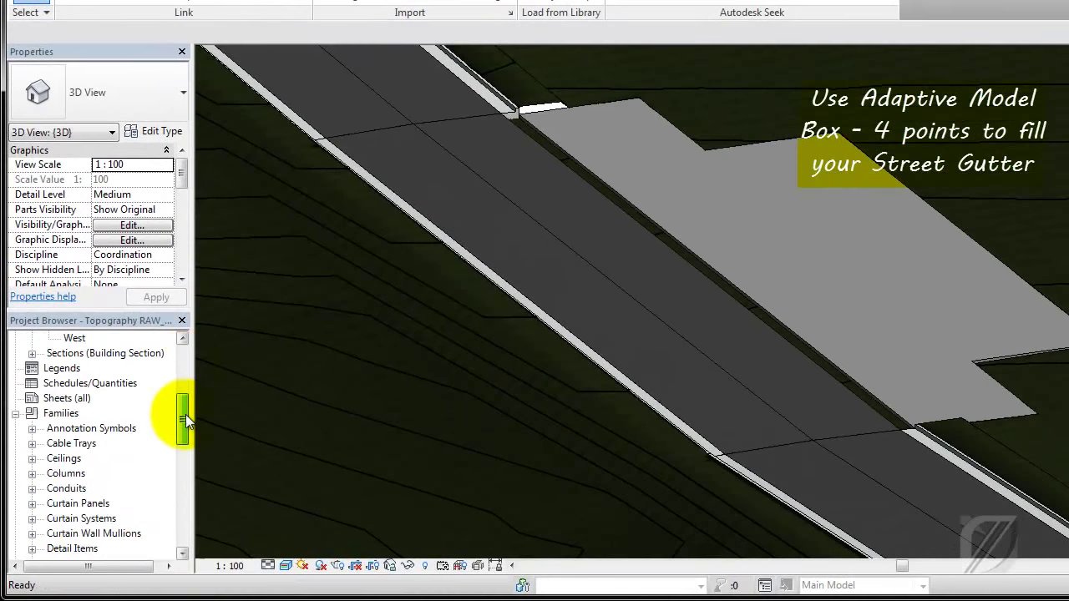
drag(186, 415, 182, 464)
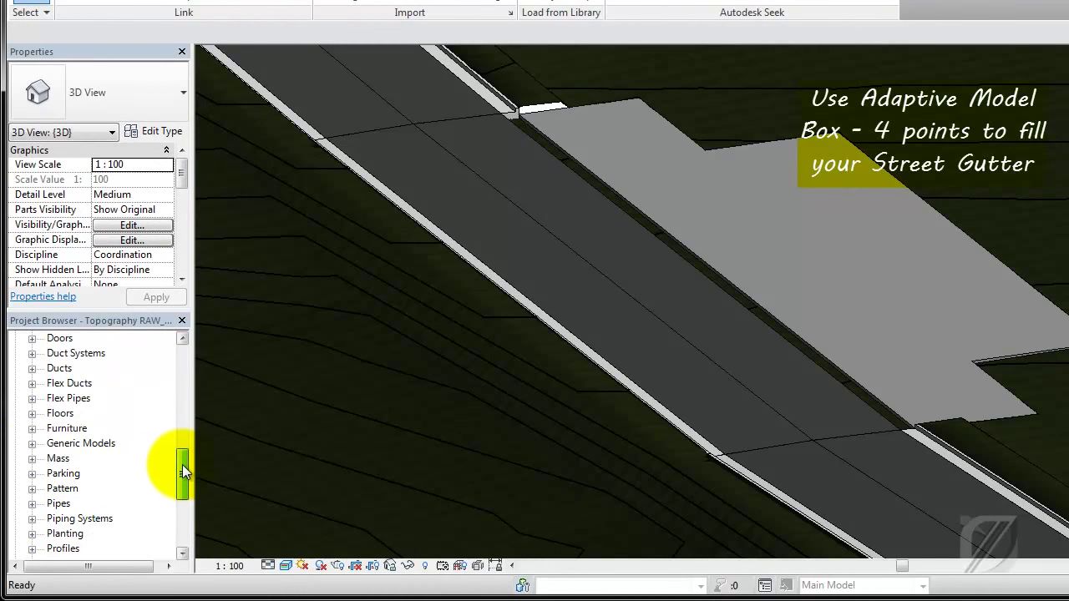
click(33, 443)
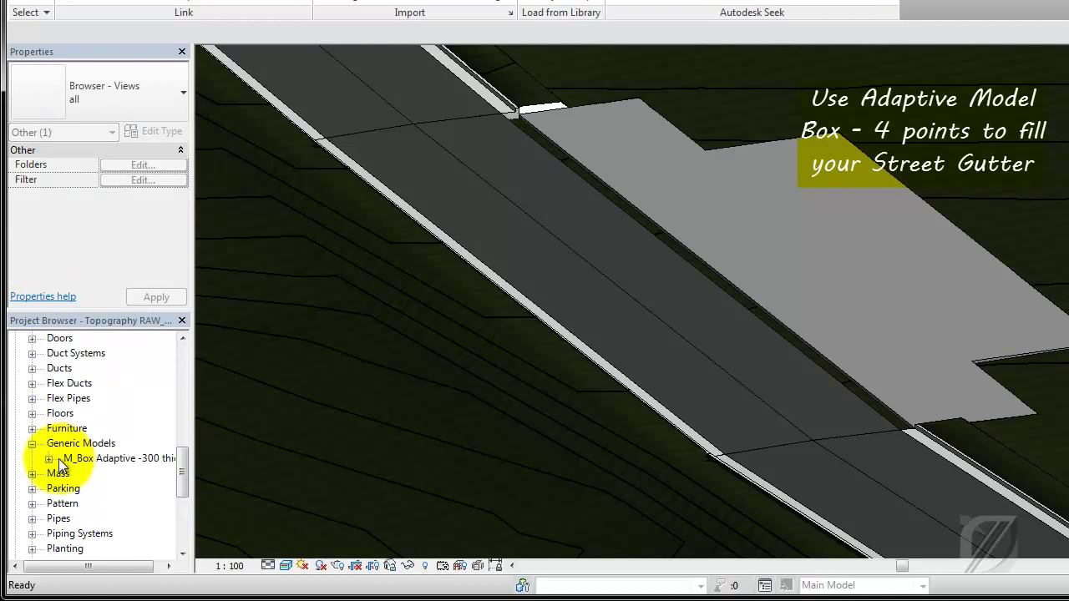
drag(137, 473, 393, 279)
click(230, 539)
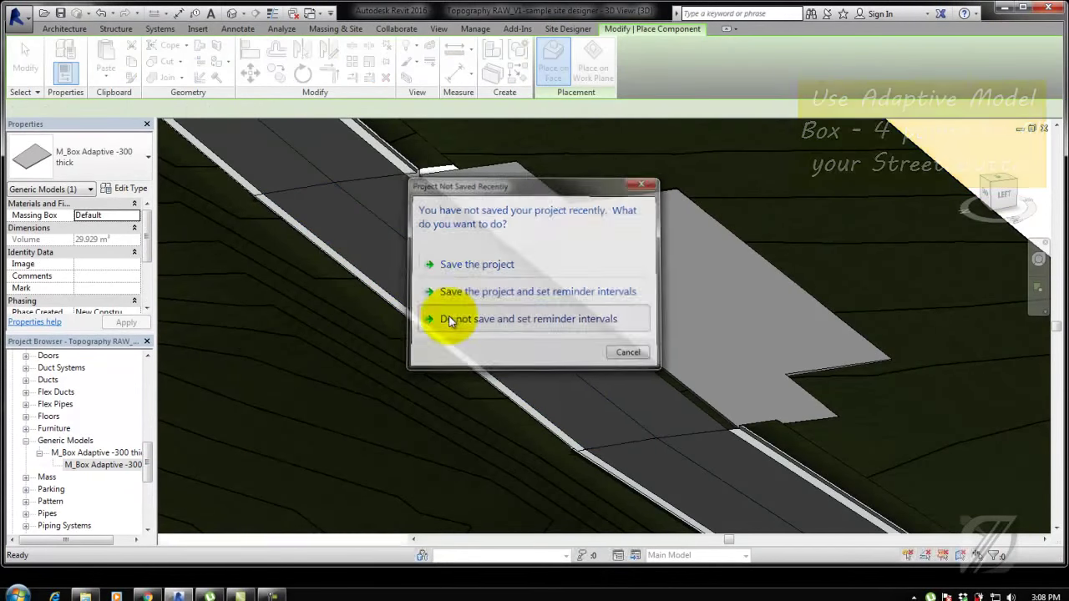
click(442, 319)
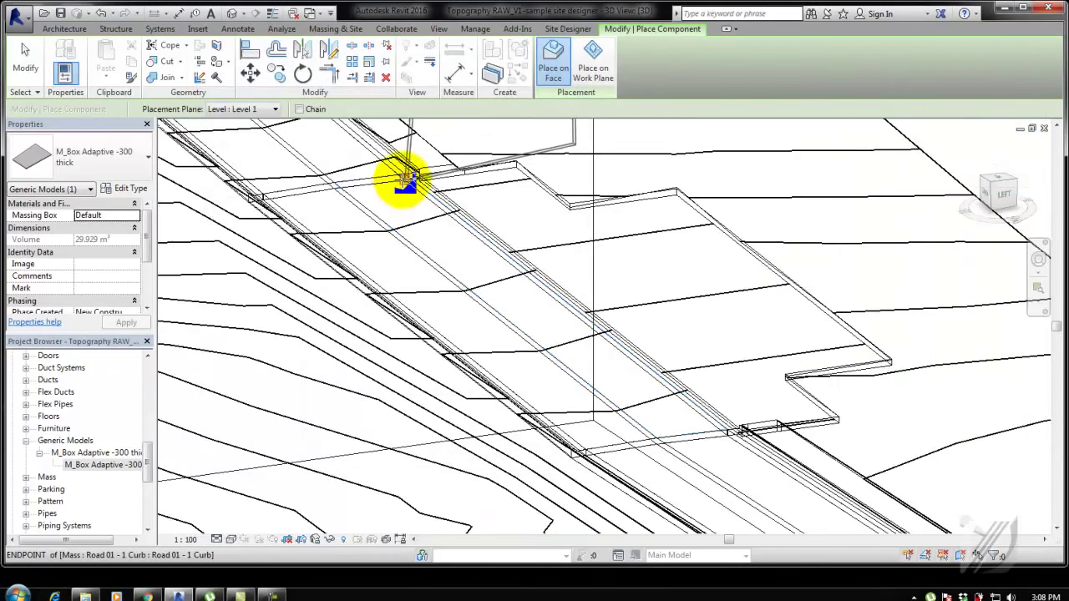
scroll(443, 242, up, 2)
scroll(601, 342, up, 2)
scroll(709, 376, up, 1)
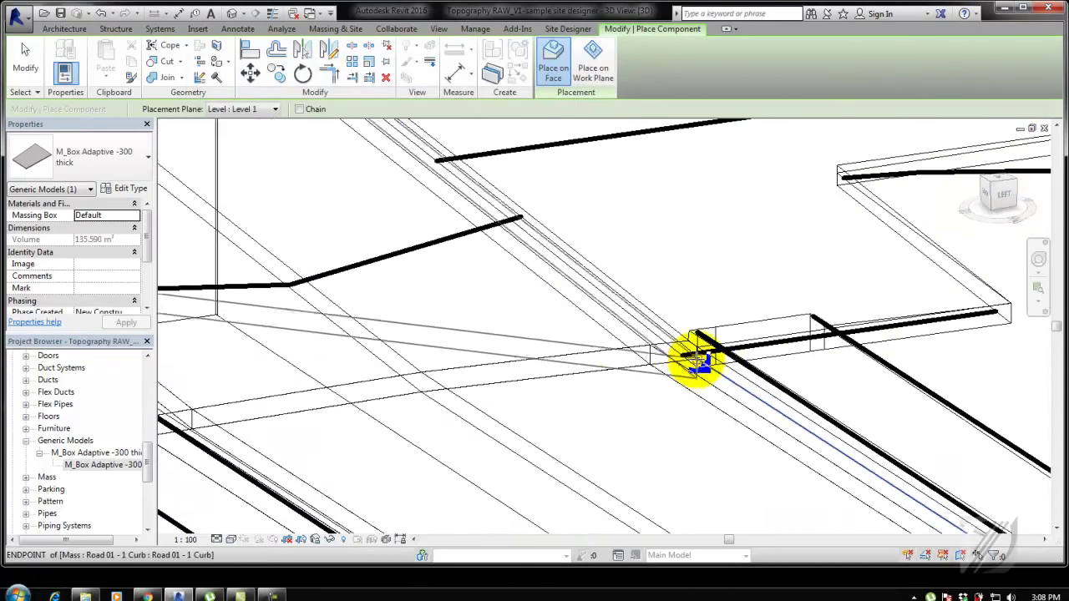
scroll(653, 367, down, 2)
key(Escape)
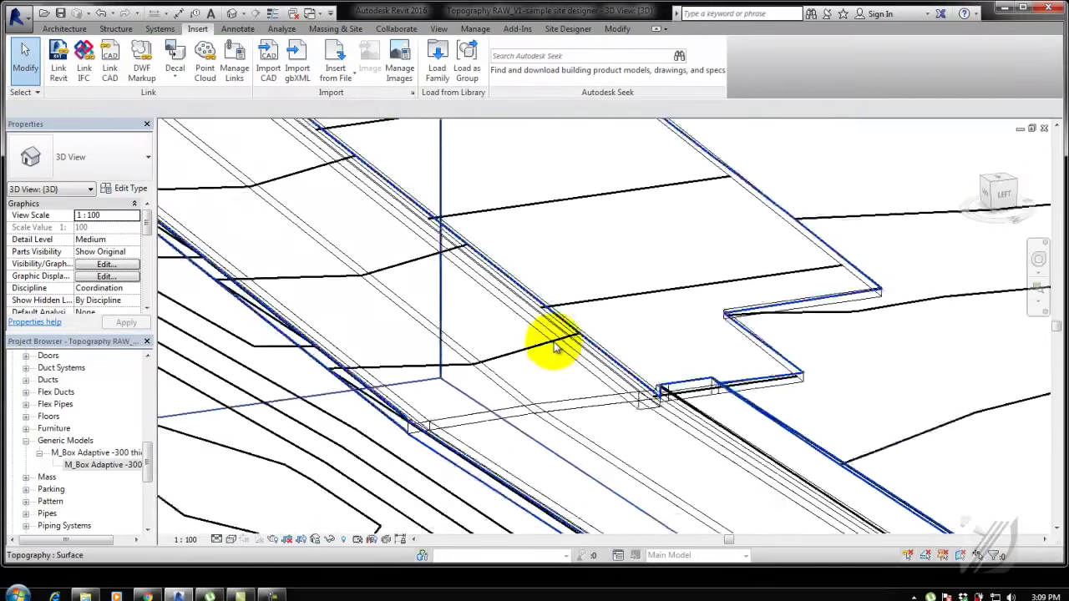
Step: Flip the placed adaptive strip's orientation and return the view to shaded
click(597, 389)
scroll(148, 243, down, 2)
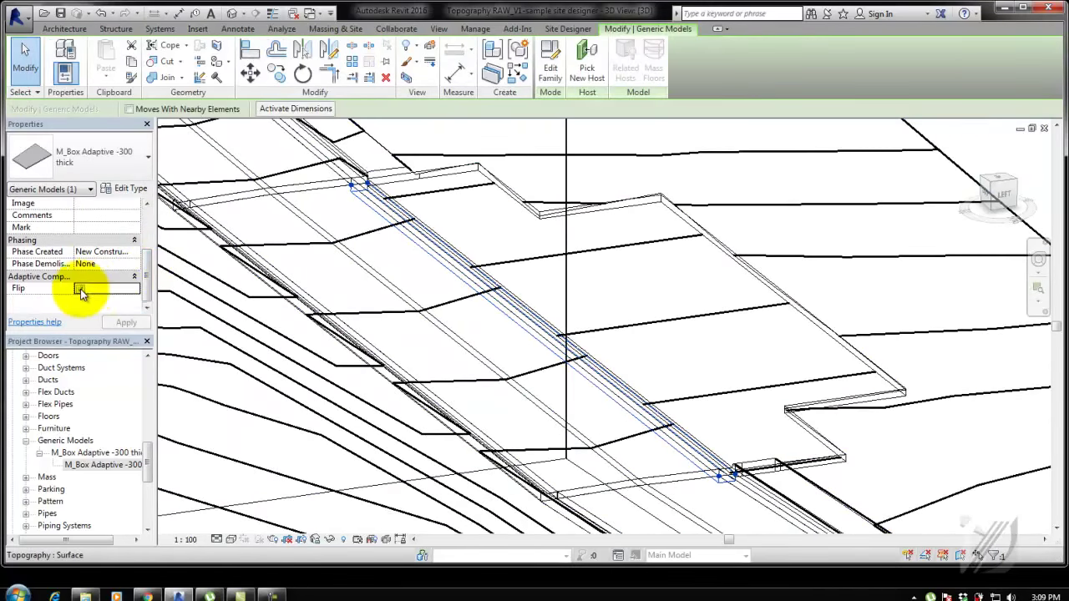
click(230, 539)
click(259, 485)
click(954, 155)
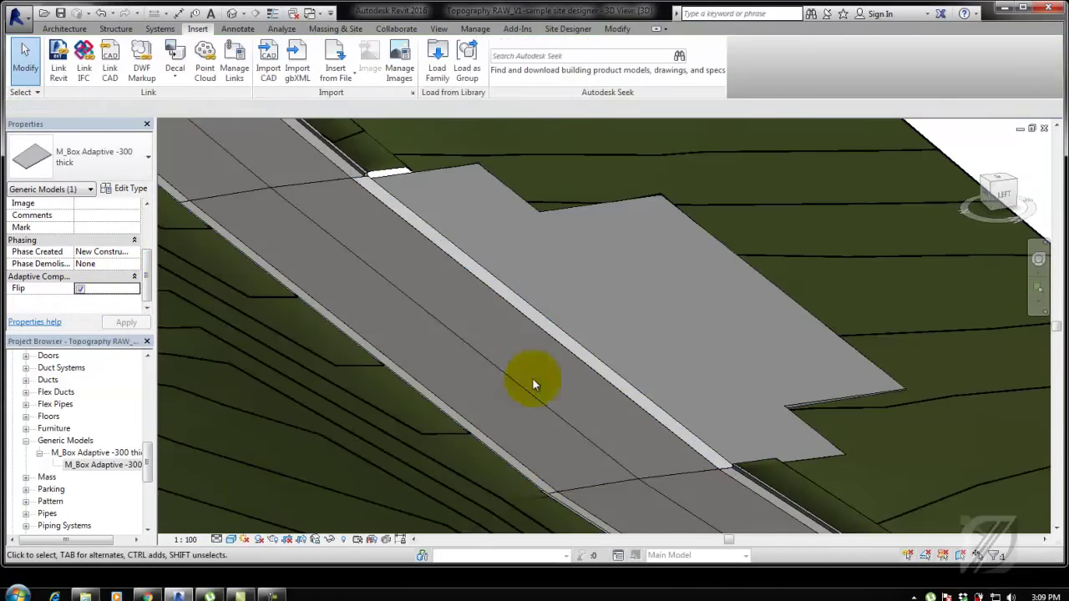
middle_drag(526, 337, 555, 328)
click(715, 432)
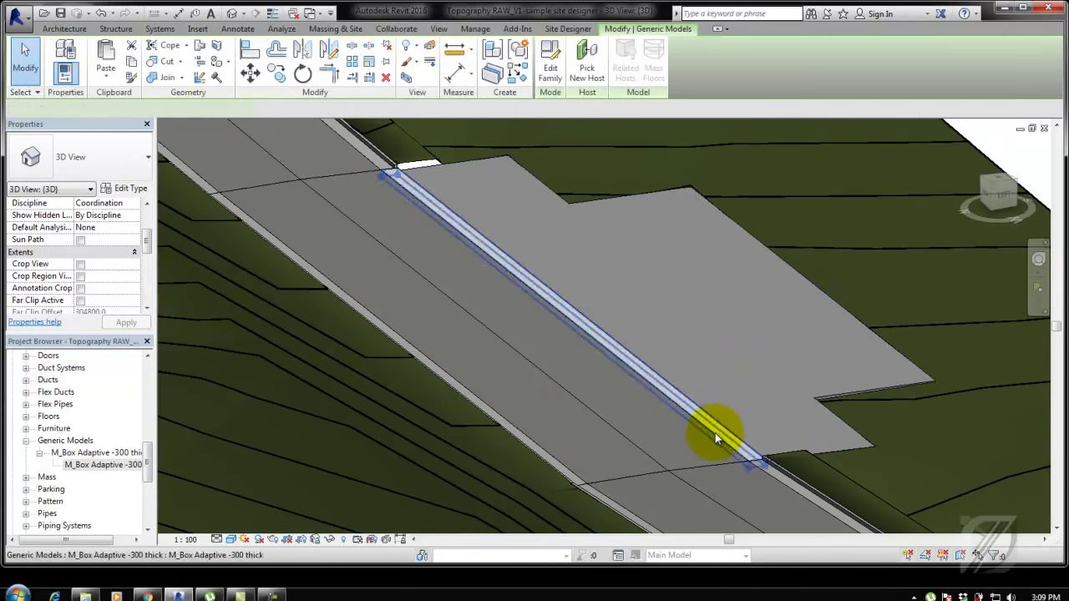
Step: Review the curb box model's Type Properties without changes, then orbit to select the parking pad
click(126, 188)
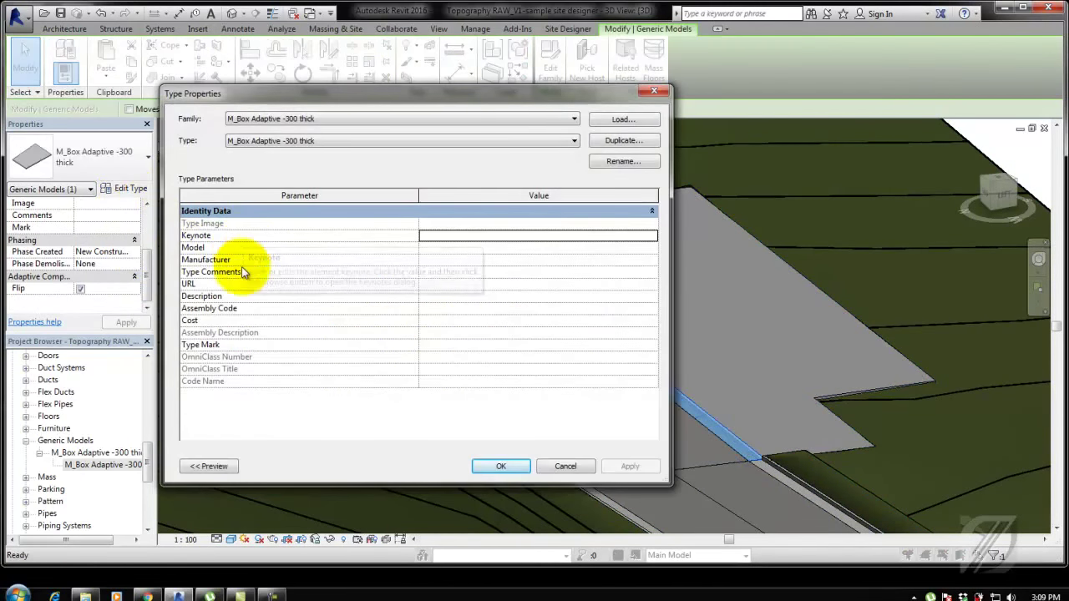
click(654, 90)
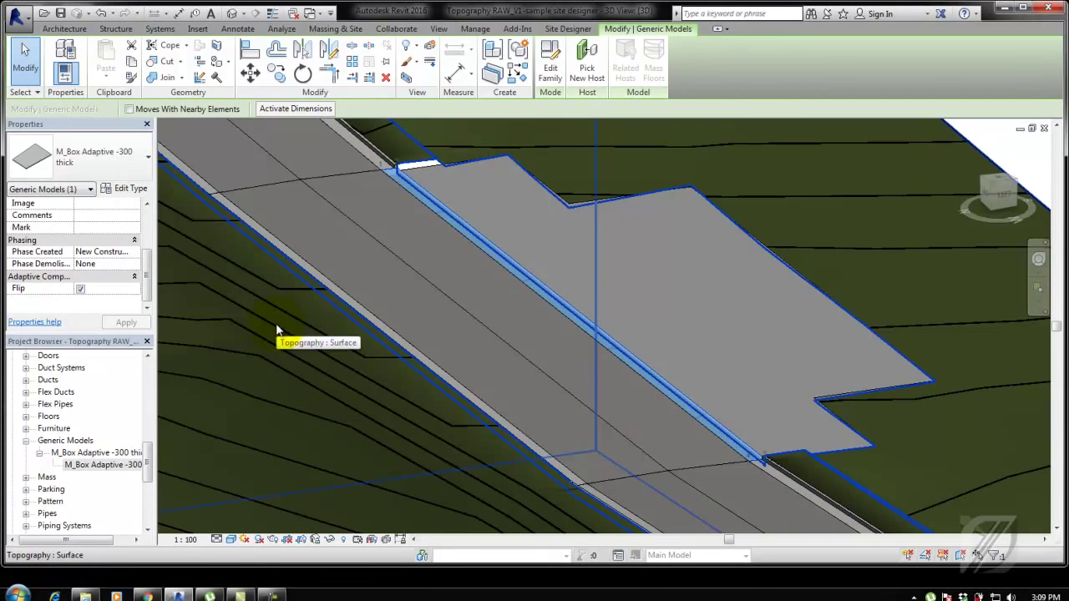
shift+middle_drag(536, 331, 839, 219)
click(840, 219)
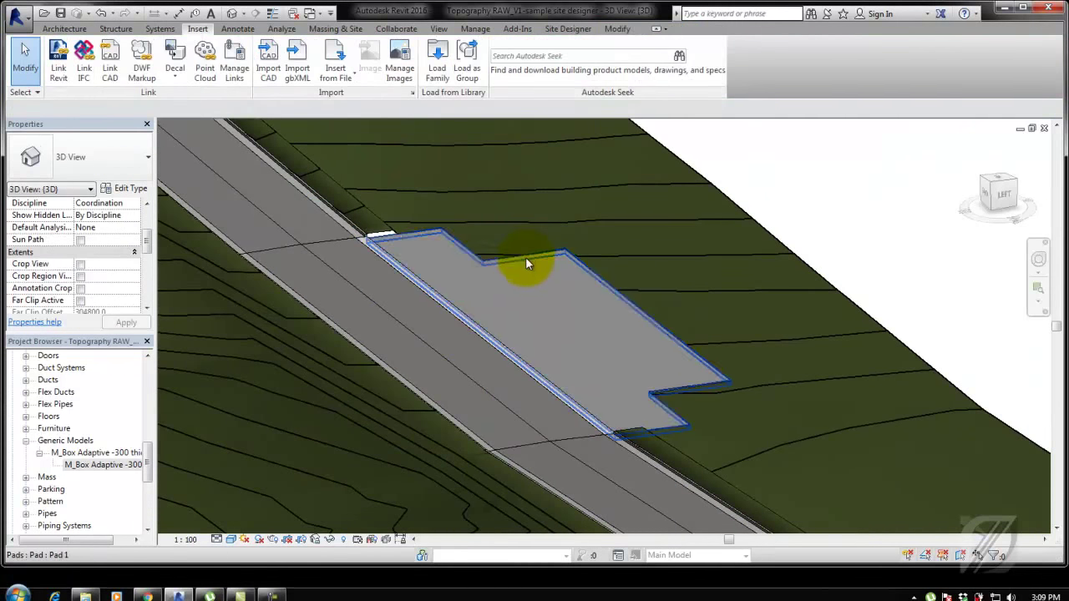
Step: Duplicate the A - Curb Gutter material as A - Parking in the Material Browser
click(525, 255)
click(475, 28)
click(34, 51)
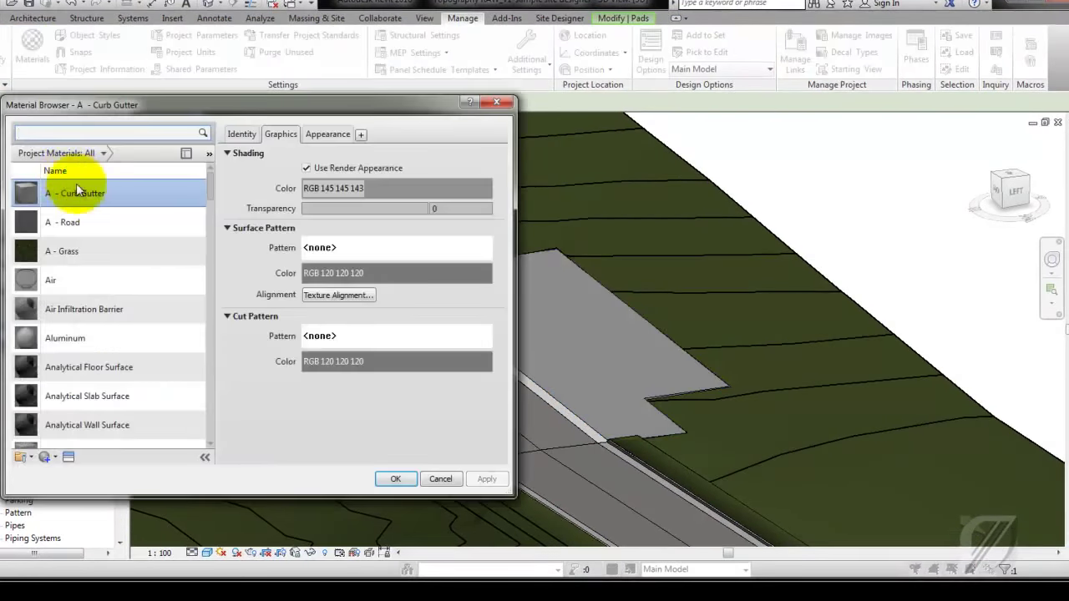
right_click(129, 194)
click(155, 219)
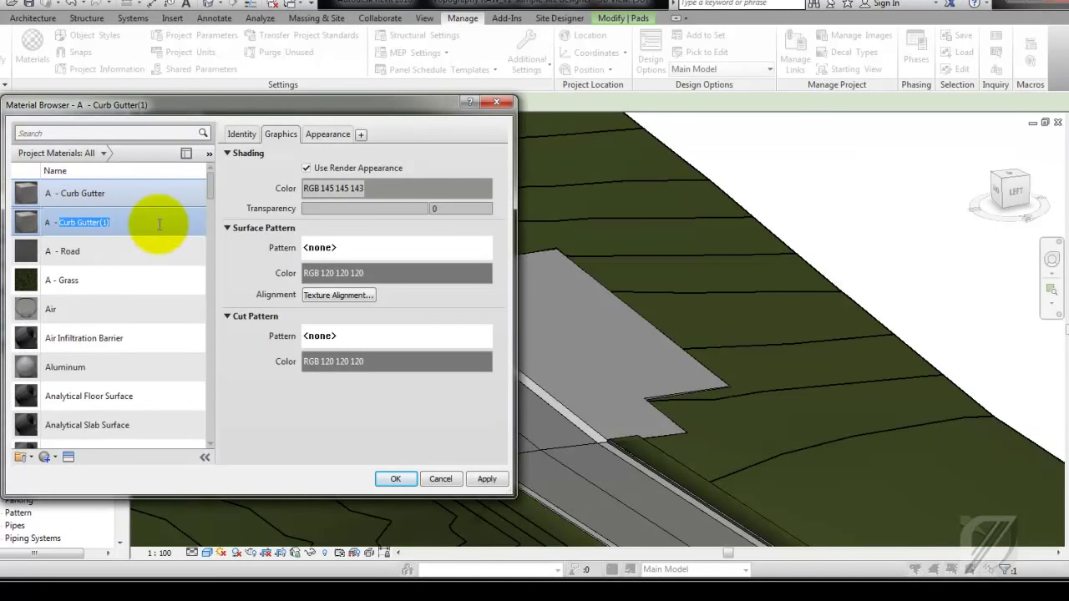
Step: Assign the Sitework Cobble Stone - Blue-Gray appearance to the A - Parking material
click(68, 457)
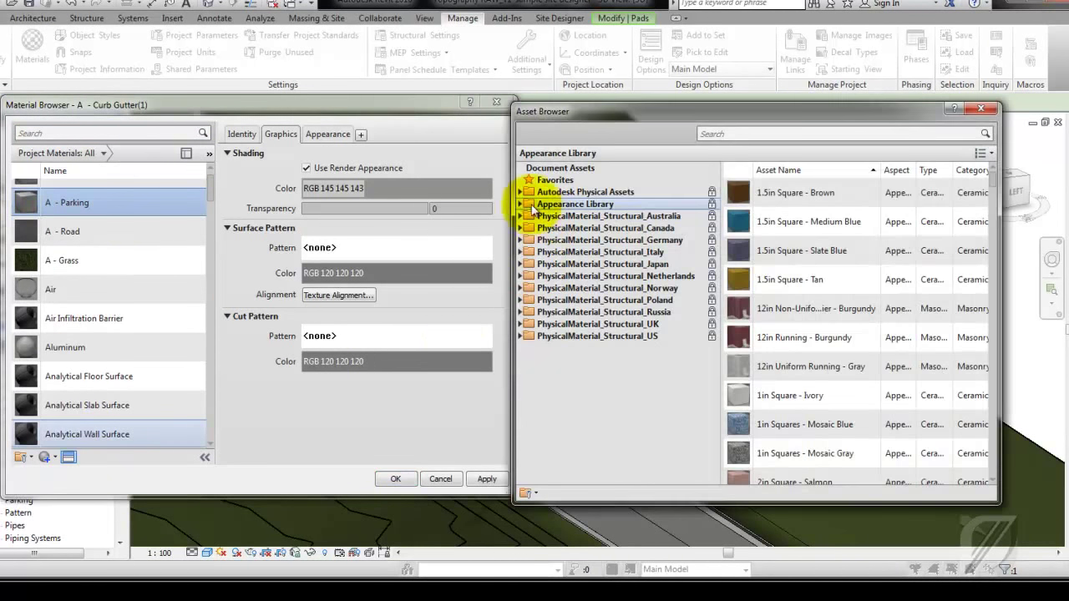
click(569, 421)
drag(991, 226, 993, 402)
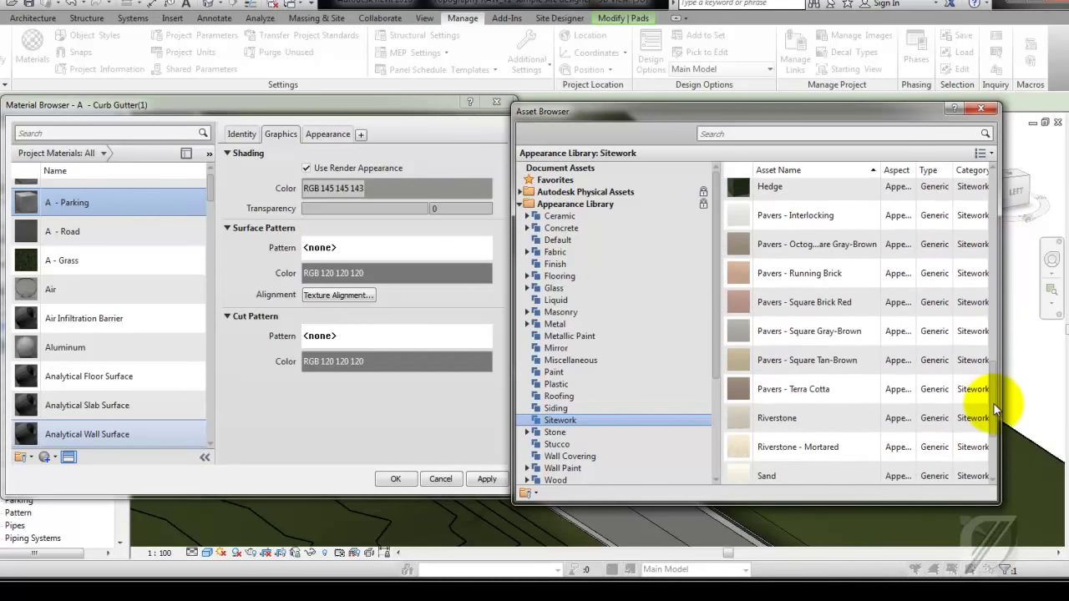
scroll(990, 390, down, 1)
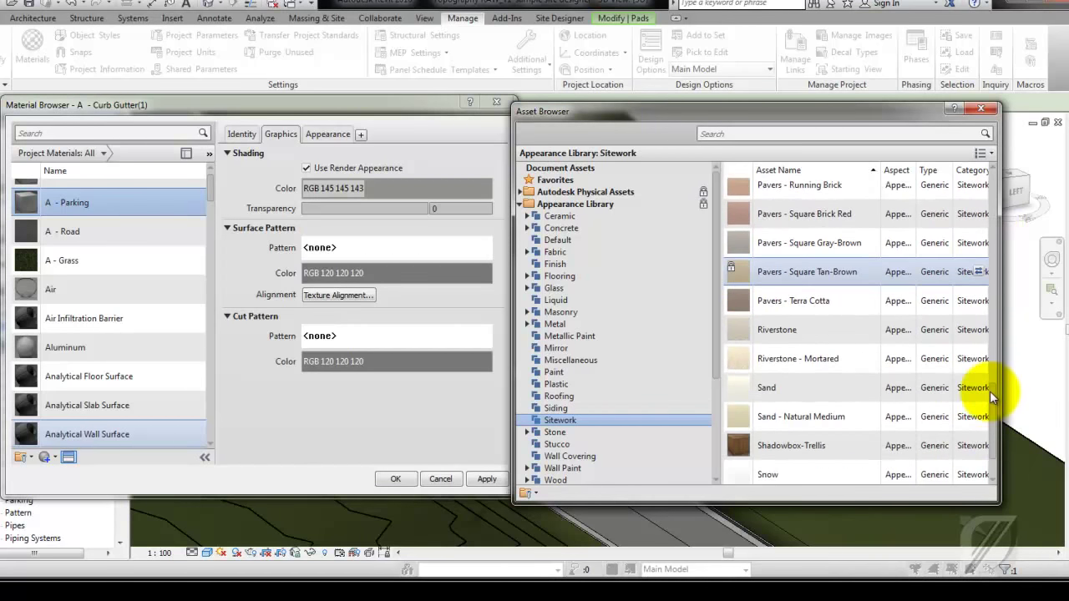
scroll(992, 366, up, 2)
drag(992, 366, 1001, 230)
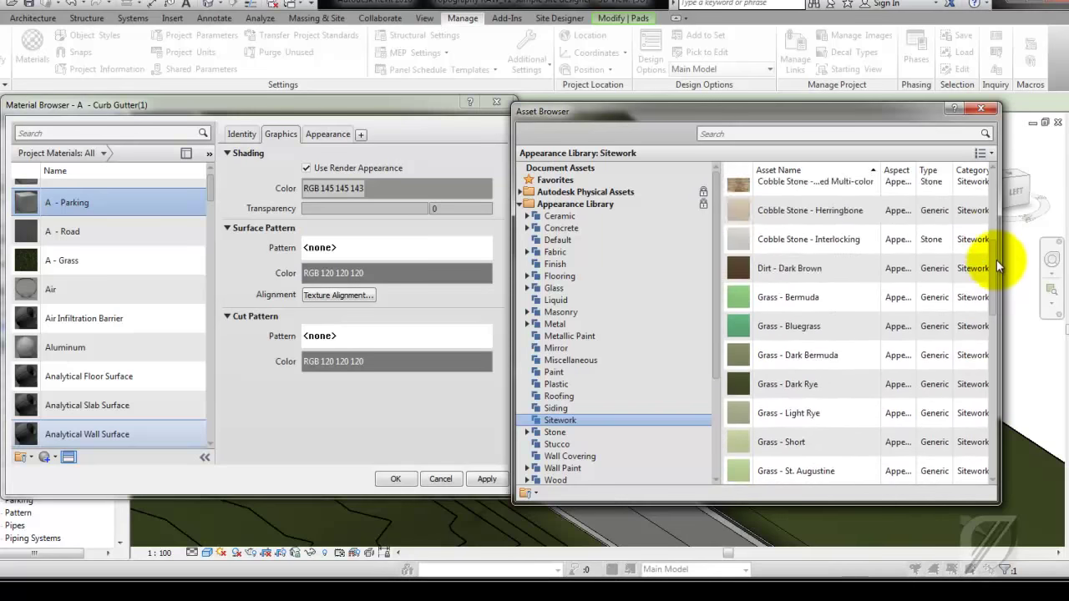
double_click(793, 245)
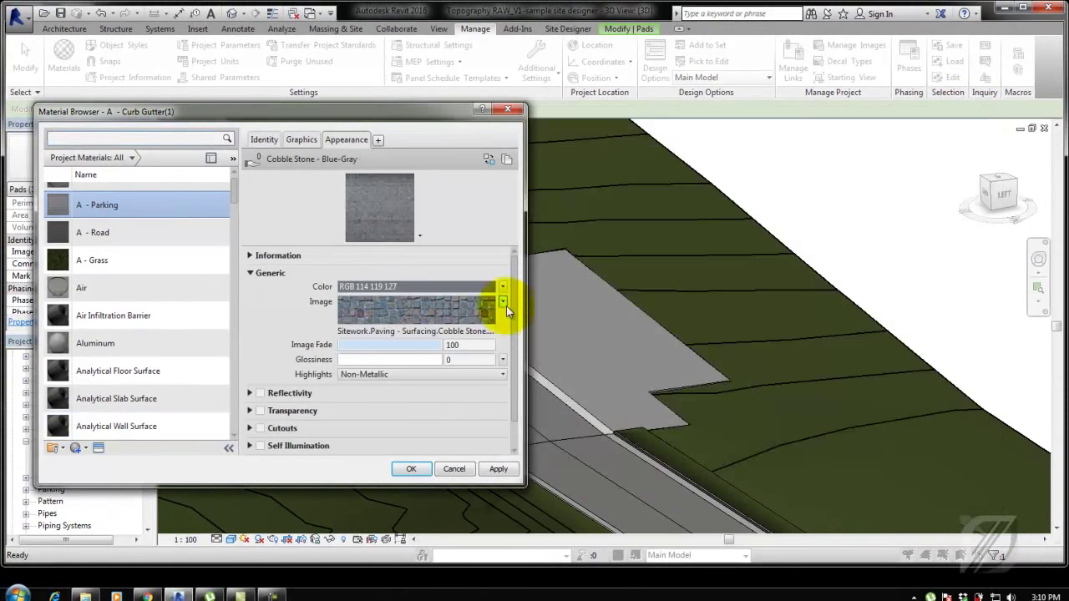
Step: Set the cobble stone texture sample size to 2640 by 2145 mm and close the materials list
click(503, 303)
click(456, 427)
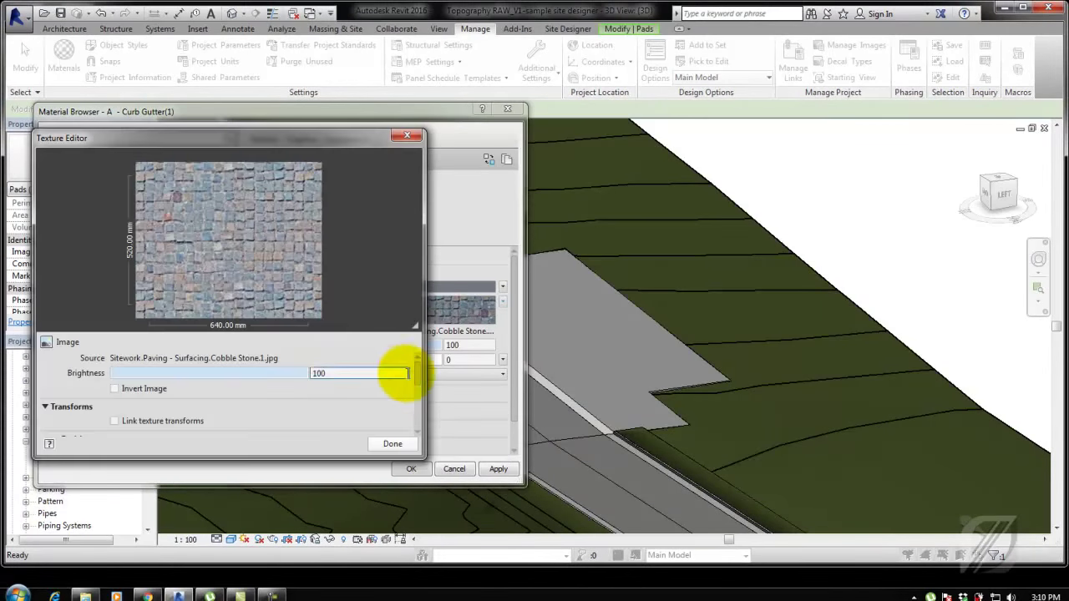
scroll(409, 376, down, 3)
scroll(418, 394, down, 2)
double_click(125, 386)
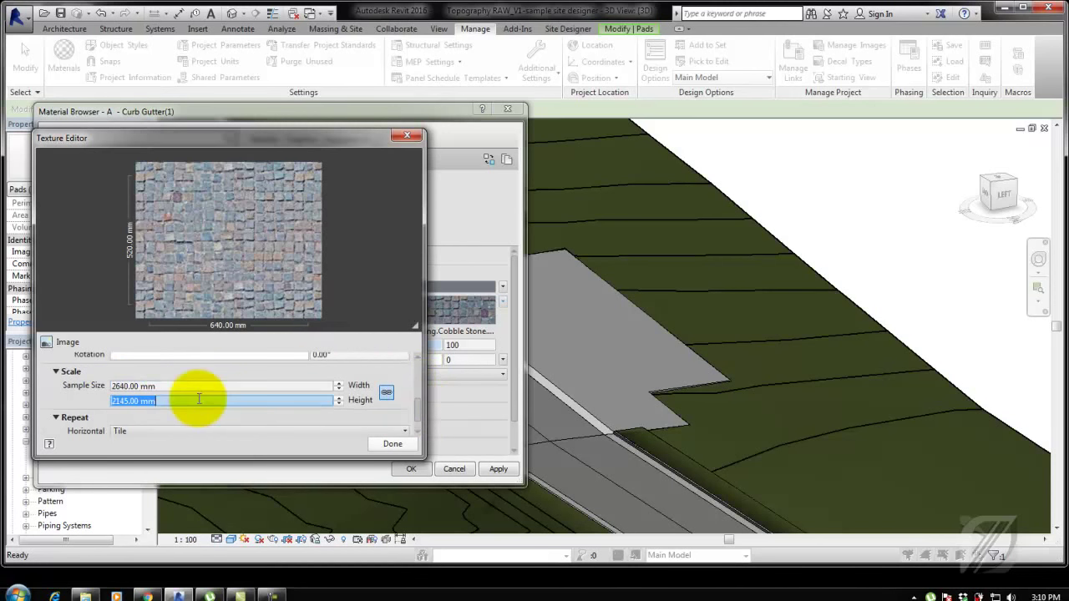
click(389, 444)
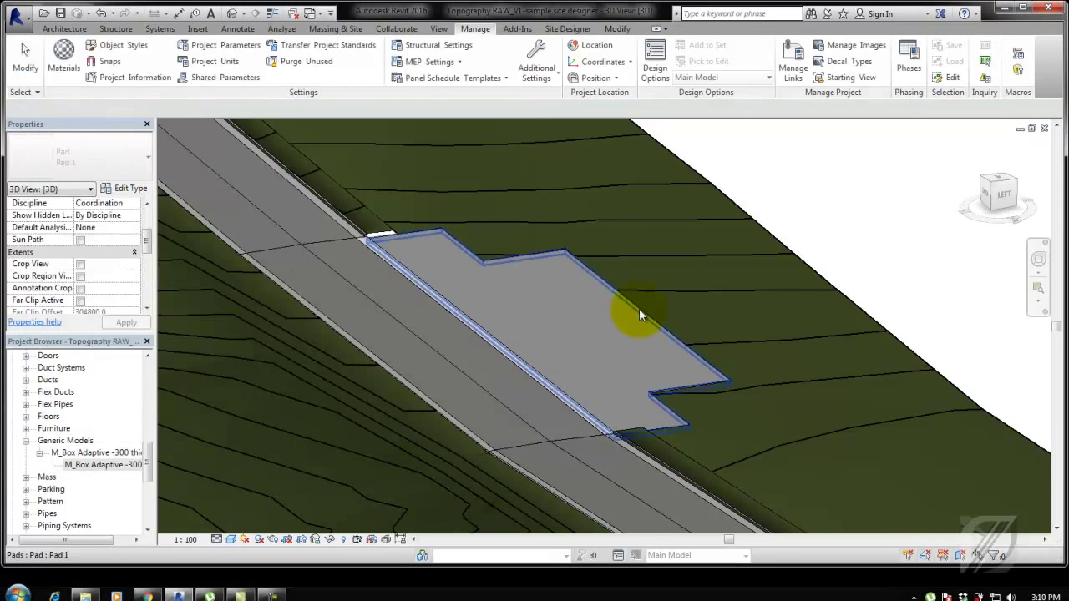
click(632, 310)
Step: Add a new top layer with material A - Parking to the pad's structure
click(134, 191)
click(457, 226)
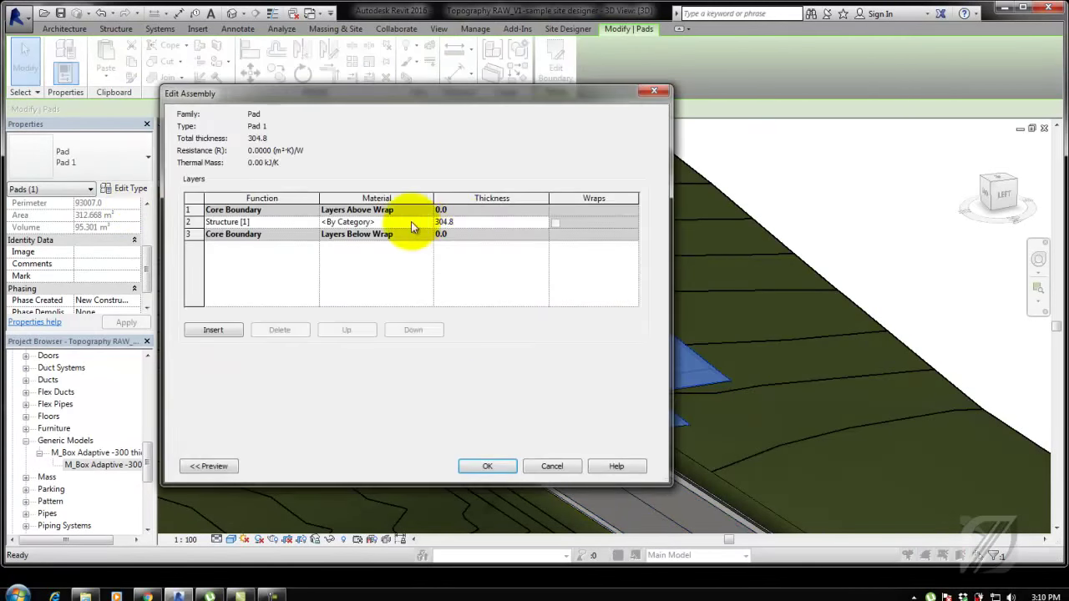
click(228, 332)
click(228, 332)
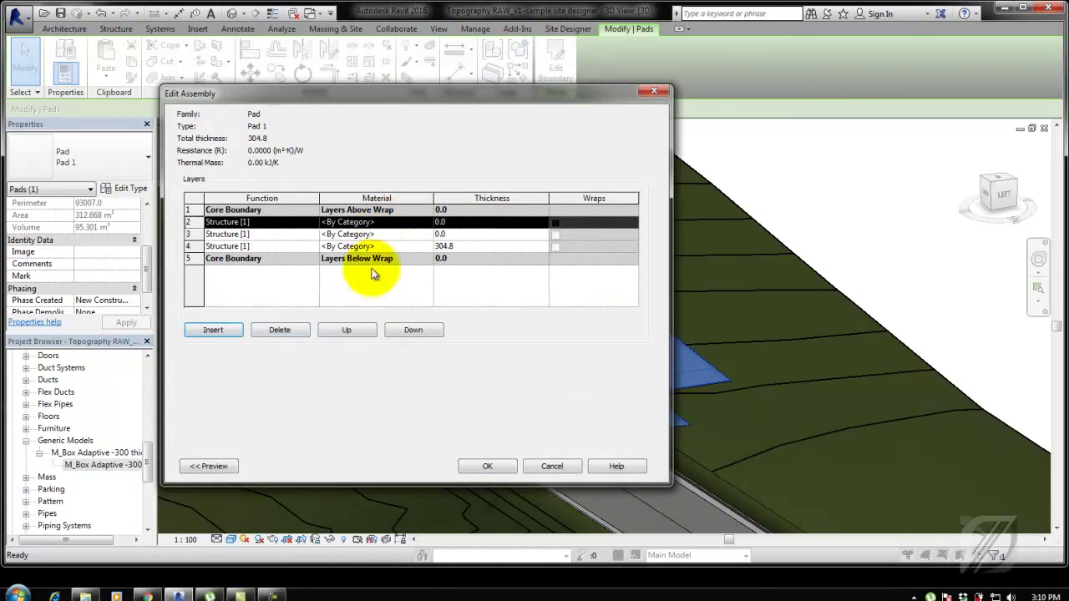
click(347, 330)
text(70)
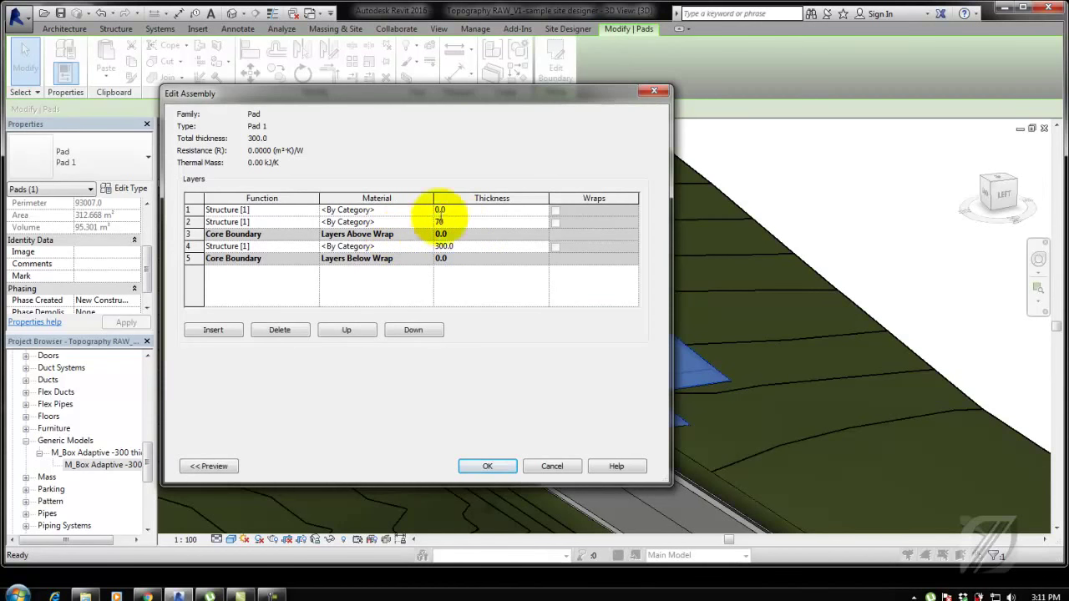
click(426, 210)
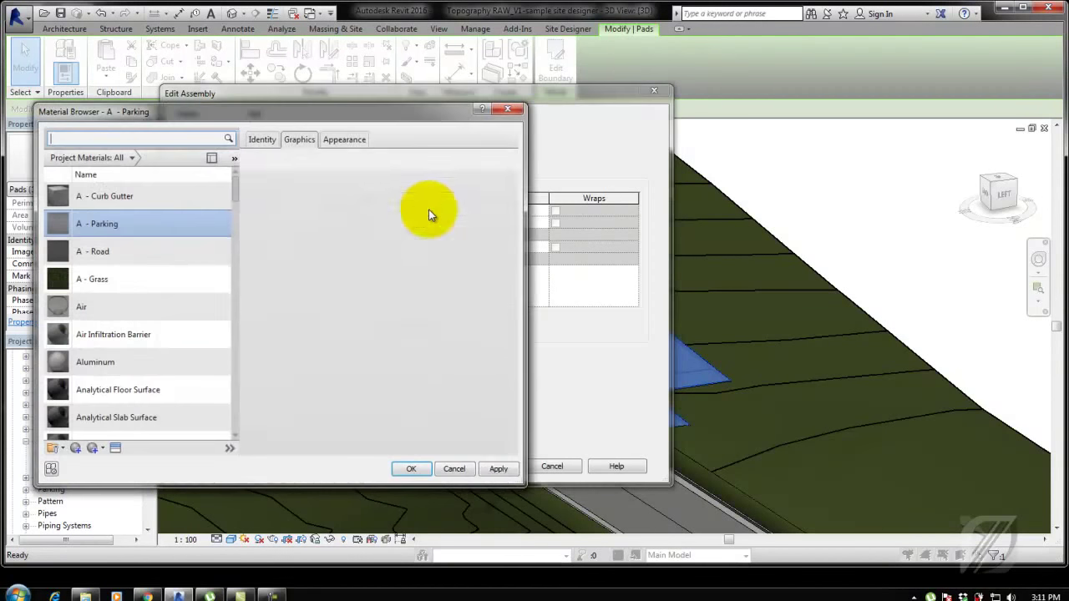
double_click(131, 238)
click(488, 466)
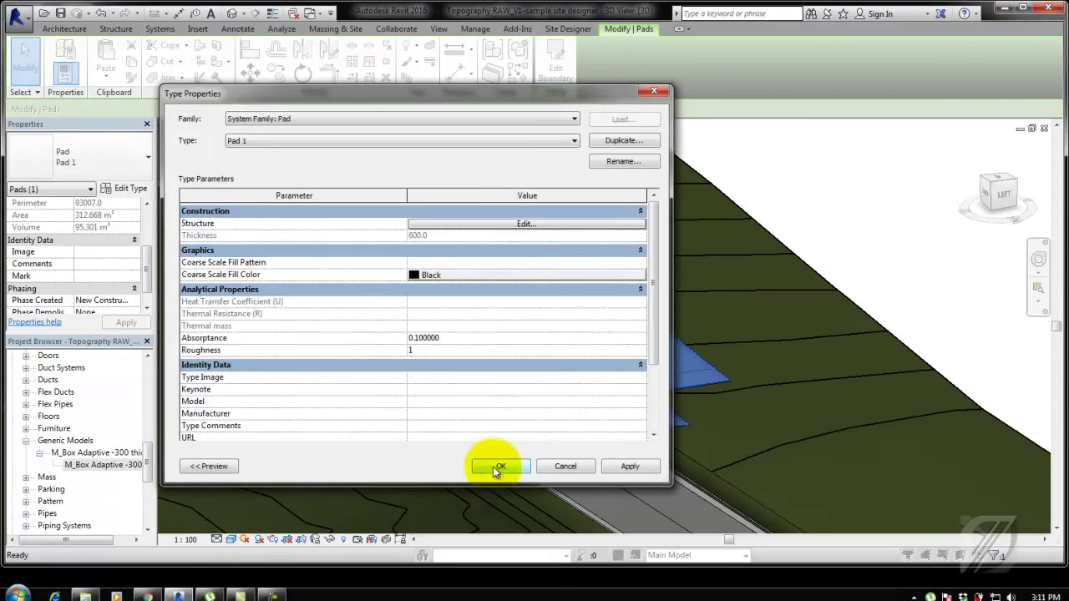
Step: Save the pad type as Fill 600mm, apply it, and switch the view to Realistic shading
click(624, 141)
text(Fill 600)
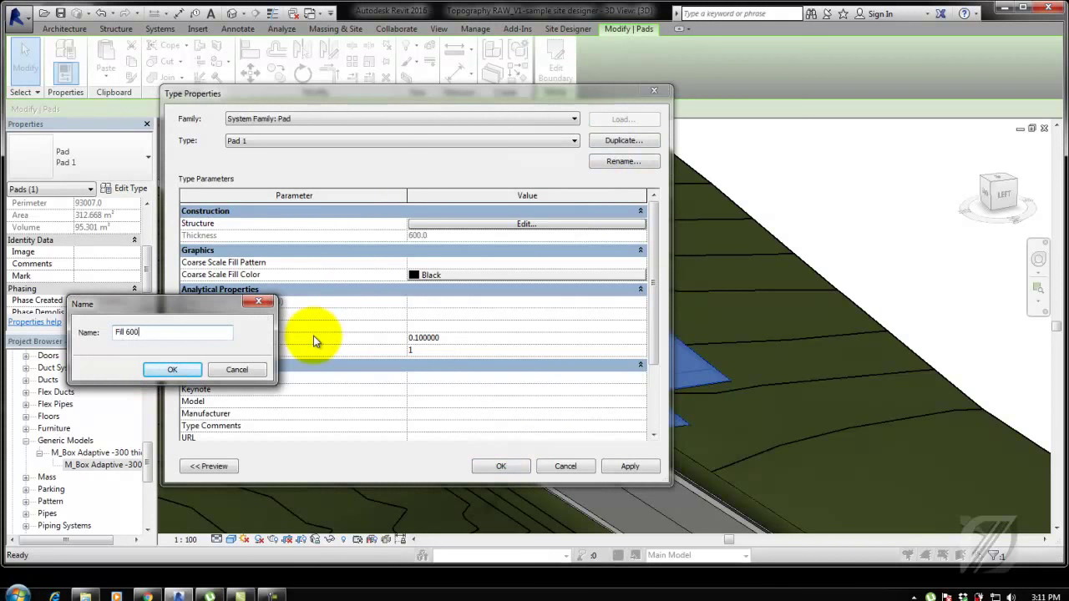
text(mm)
click(177, 370)
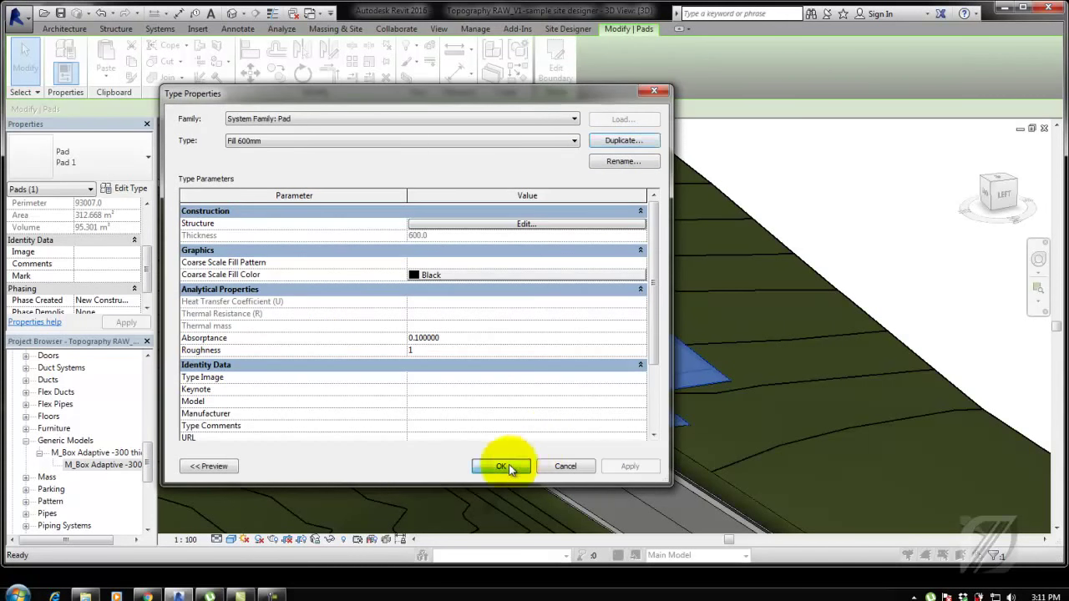
click(505, 466)
key(Escape)
click(230, 538)
Step: Switch to realistic shading and duplicate the A - Parking material as A - Sidewalk
click(254, 518)
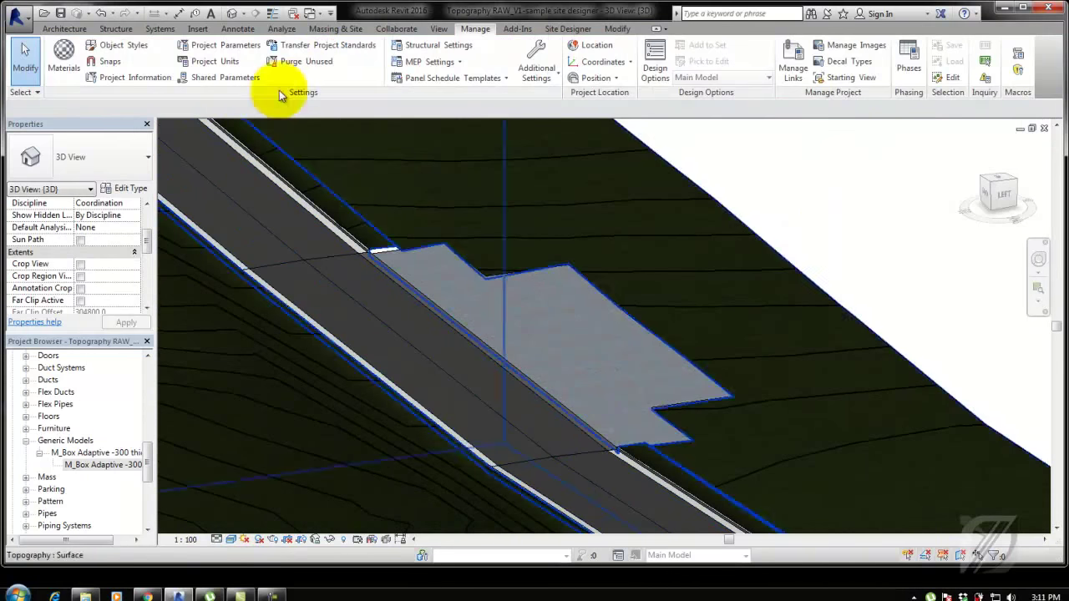
click(64, 62)
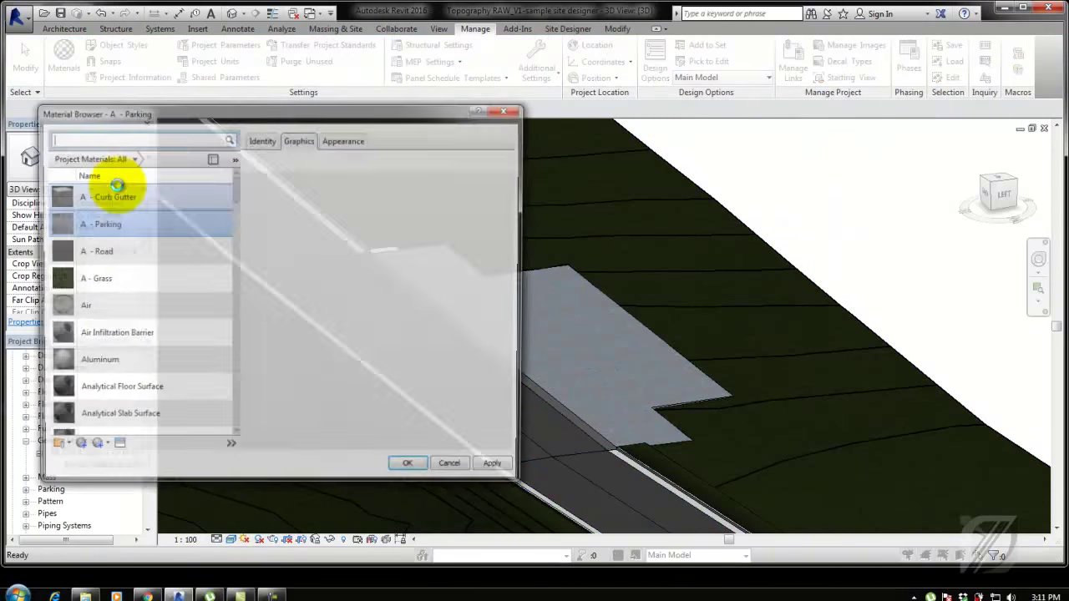
right_click(122, 231)
click(152, 249)
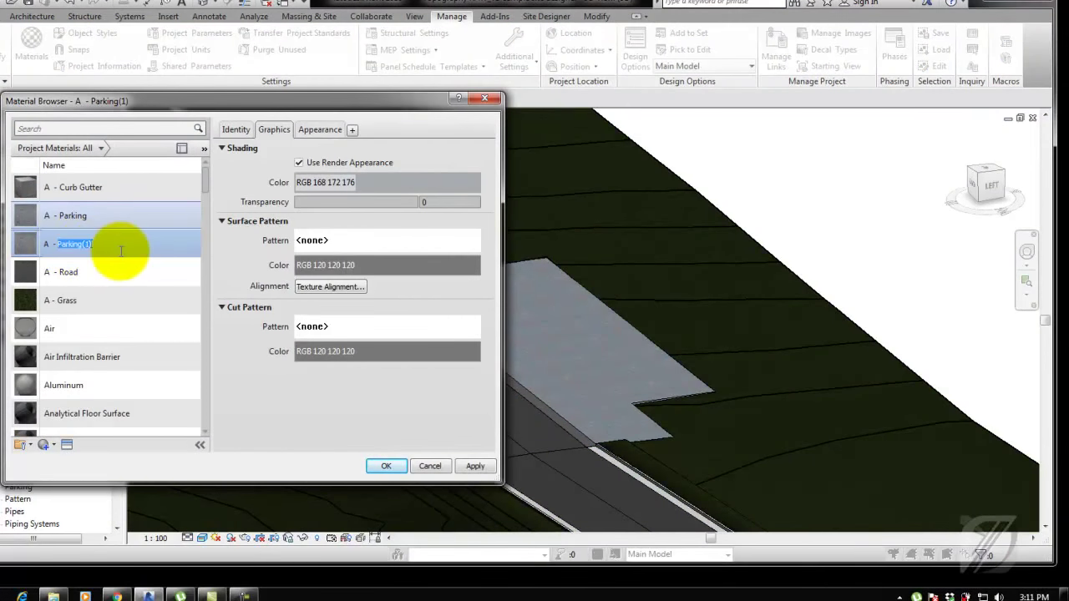
Step: Browse the Appearance Library's Sitework, Concrete and Stone categories for a sidewalk appearance
click(67, 444)
click(508, 199)
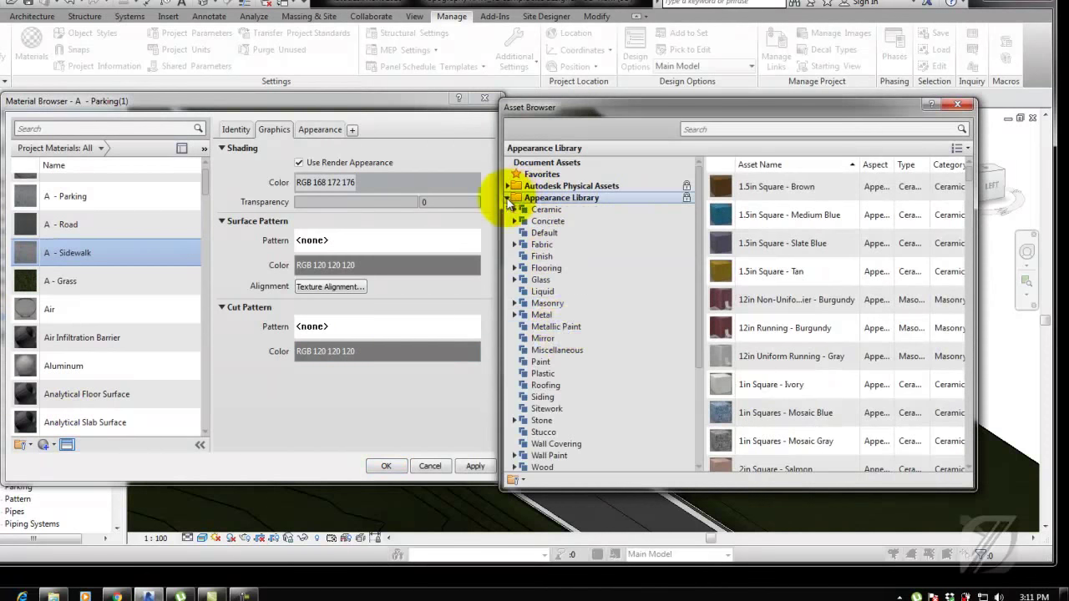
click(543, 409)
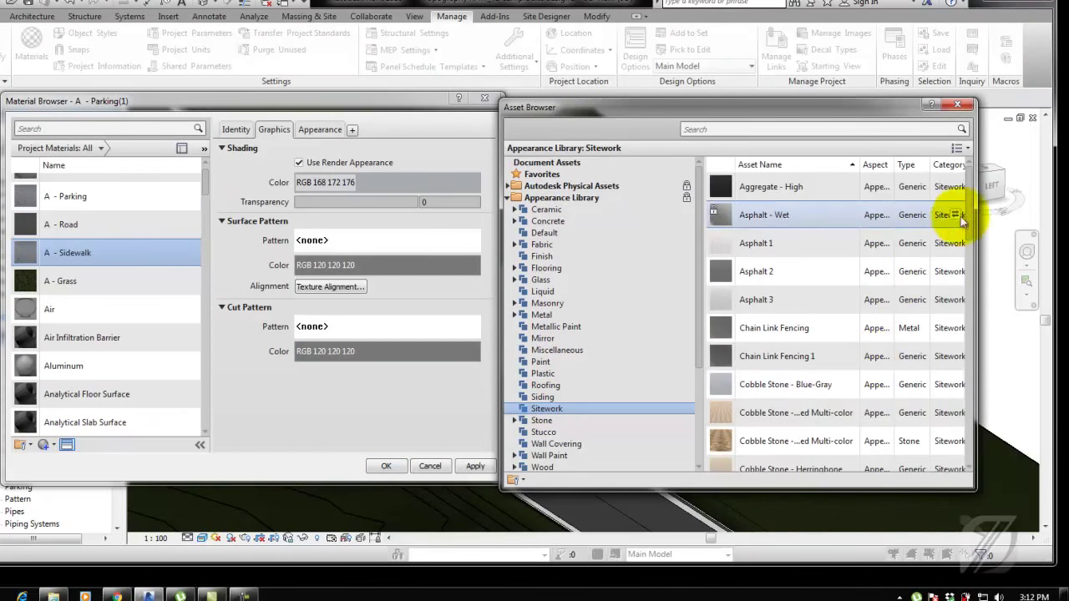
click(548, 220)
scroll(964, 336, down, 5)
scroll(964, 336, down, 2)
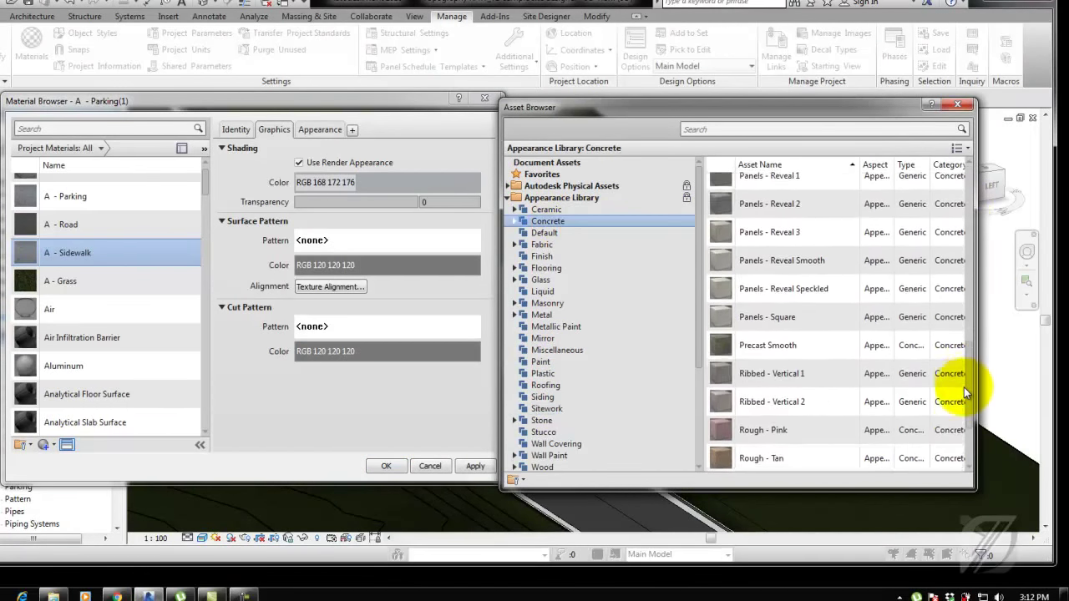
scroll(964, 387, down, 1)
scroll(964, 414, down, 1)
click(541, 410)
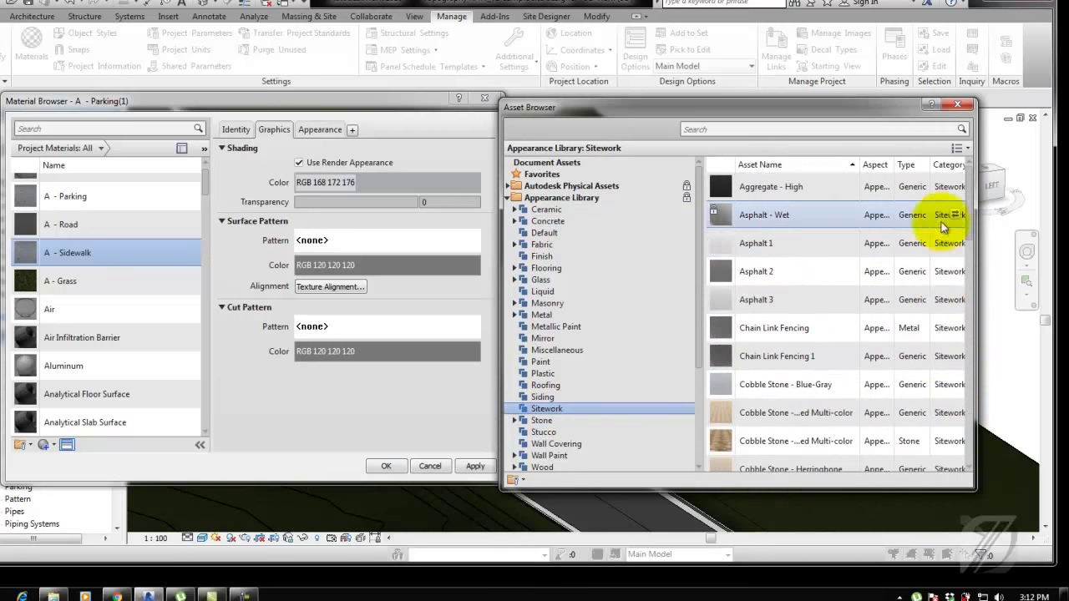
scroll(938, 219, down, 5)
scroll(969, 334, down, 2)
scroll(968, 376, down, 1)
scroll(968, 400, down, 2)
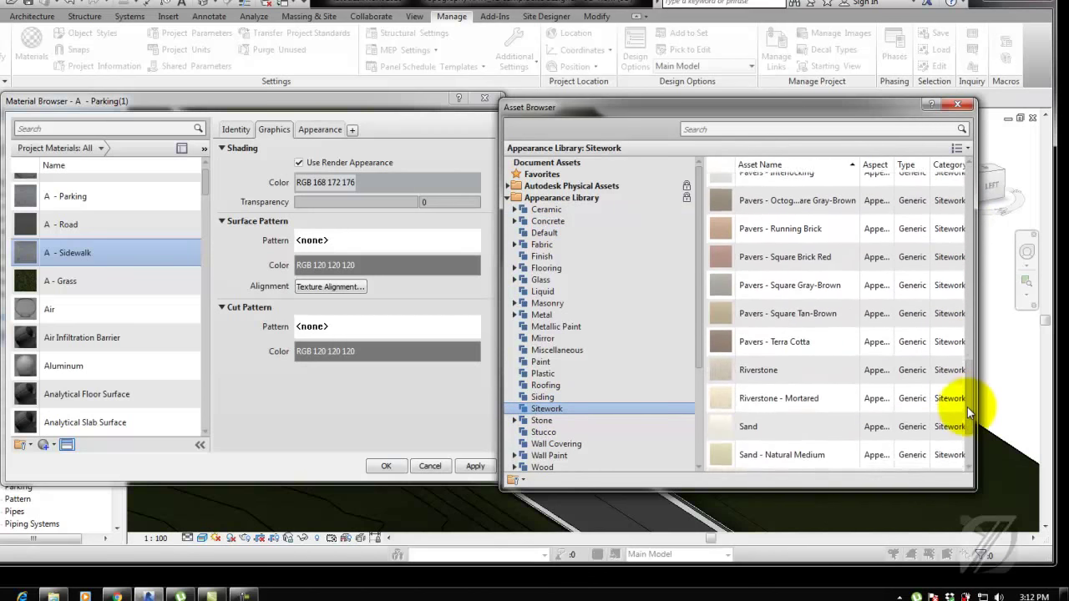
scroll(971, 426, down, 2)
scroll(974, 434, up, 1)
scroll(975, 405, up, 1)
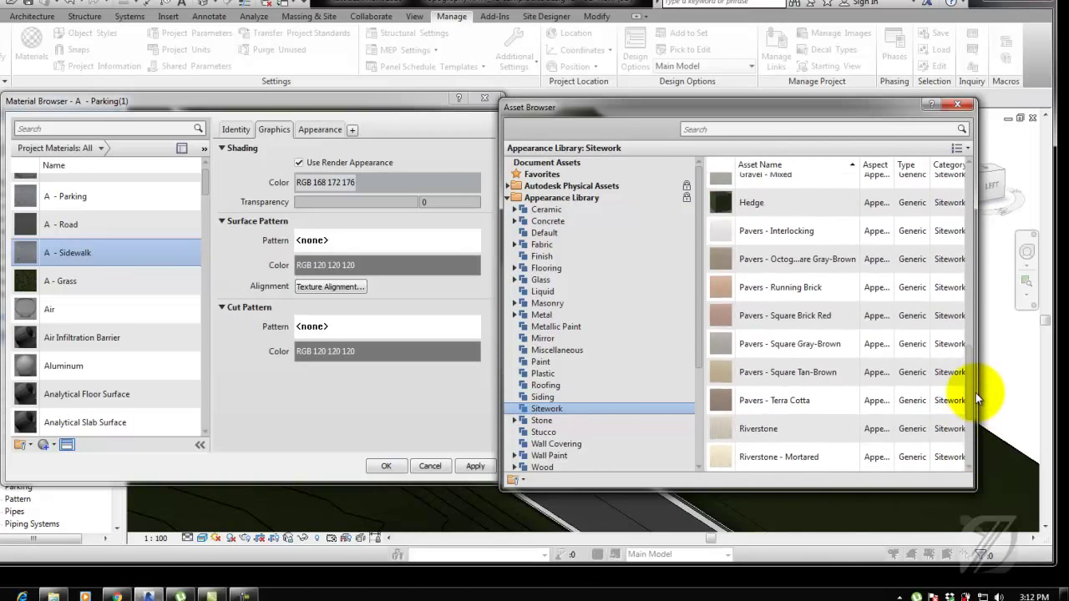
scroll(978, 376, up, 2)
scroll(982, 346, up, 2)
scroll(985, 275, up, 3)
click(548, 220)
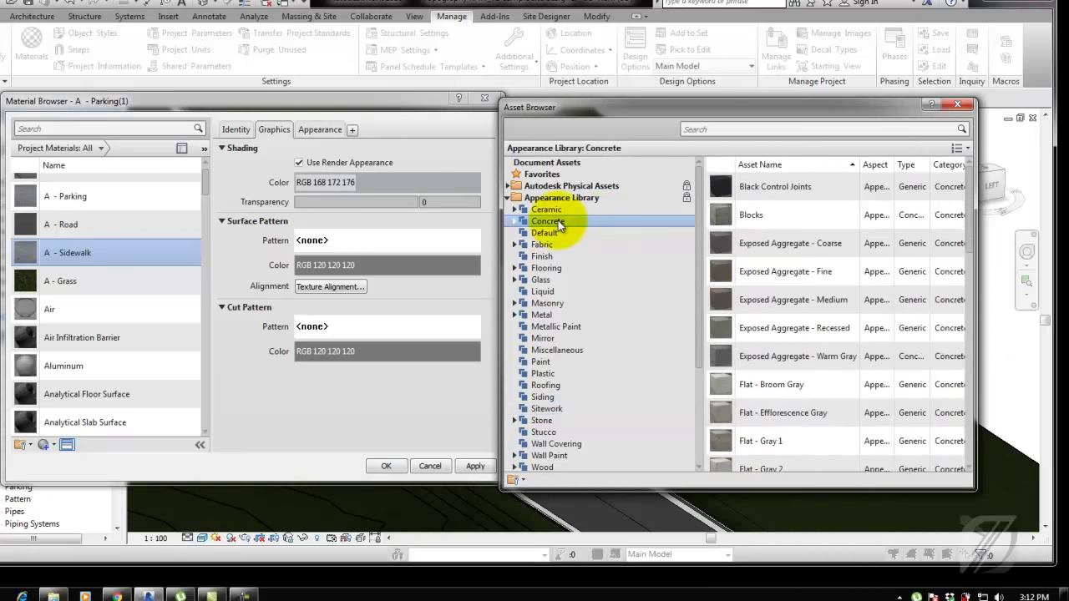
scroll(982, 267, down, 2)
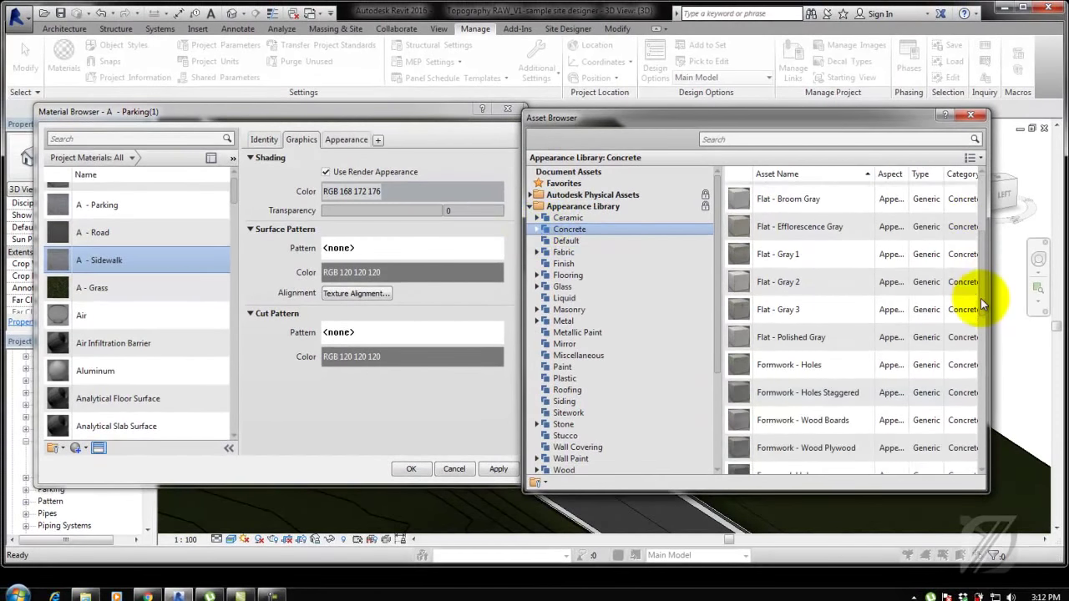
click(563, 424)
scroll(980, 306, down, 1)
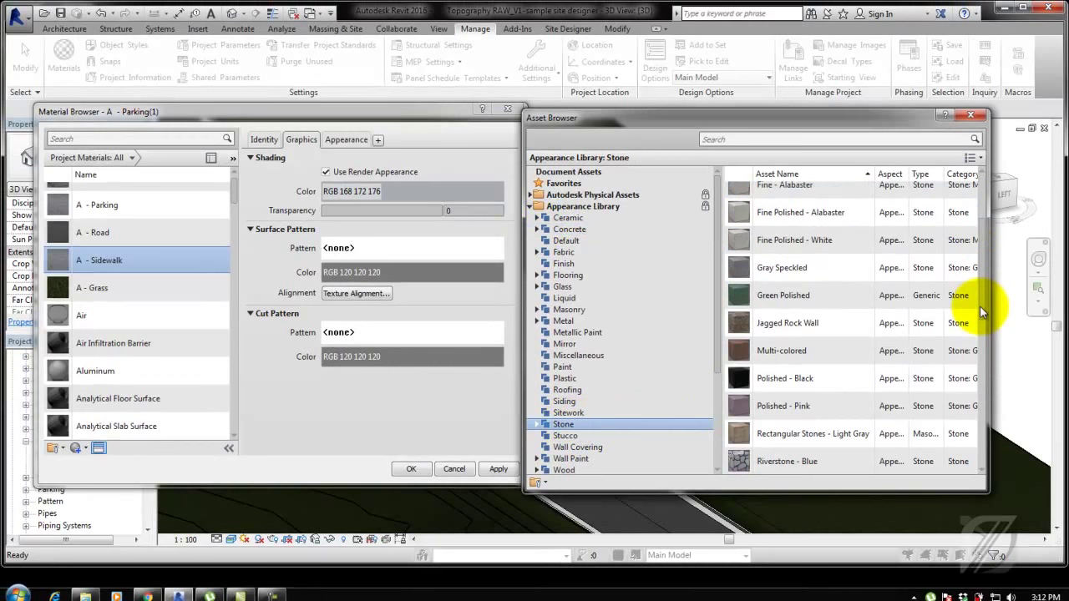
Step: Assign the Jagged Rock Wall stone appearance, check its texture settings, and apply
double_click(788, 322)
click(970, 114)
click(510, 286)
click(449, 413)
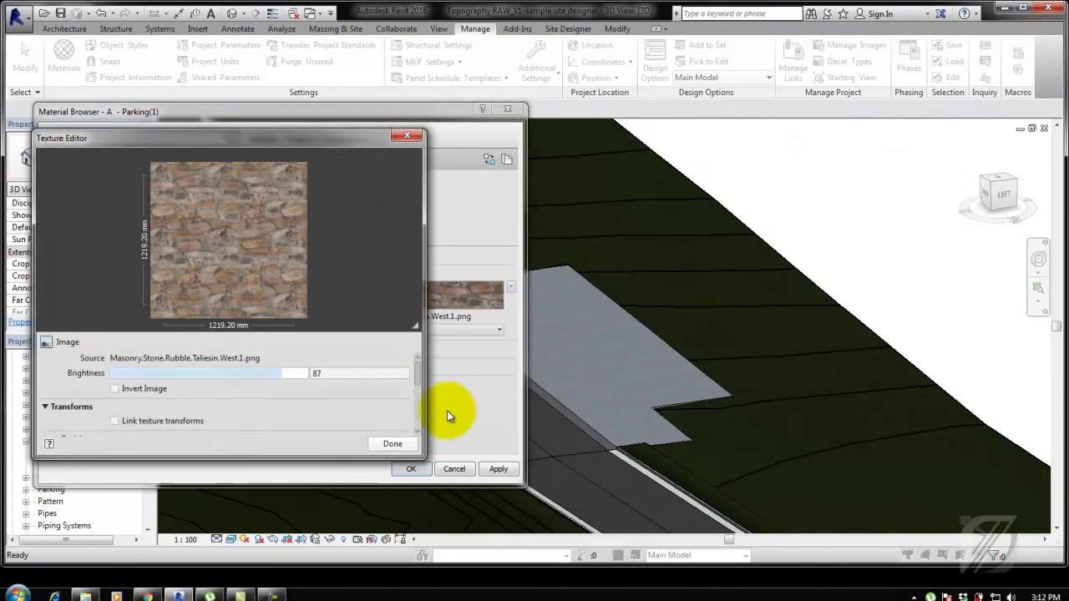
drag(418, 368, 418, 400)
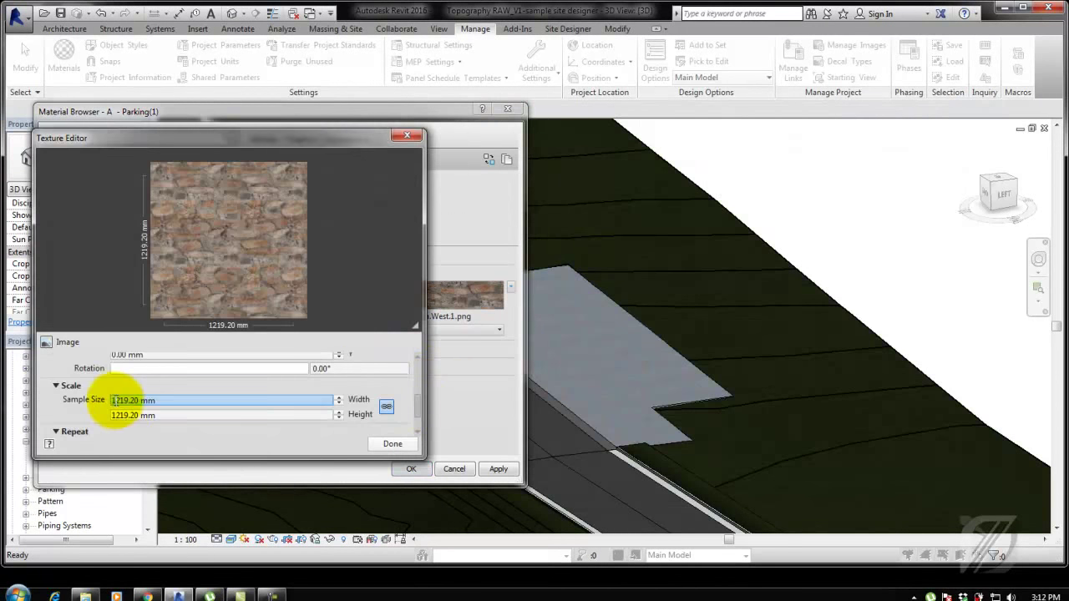
click(391, 444)
click(498, 469)
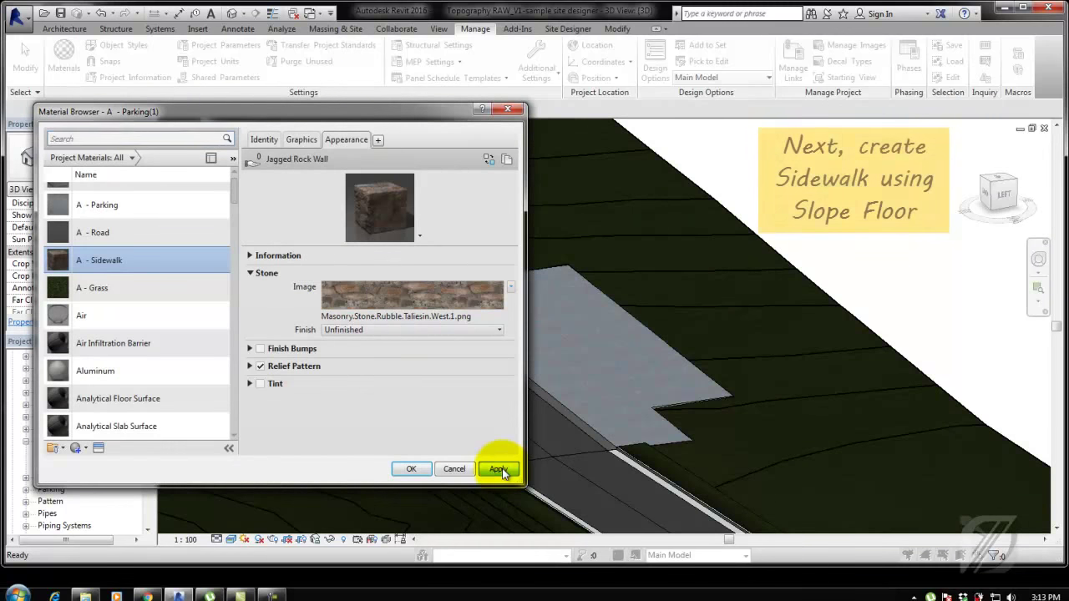
click(410, 468)
Step: In the Site plan, start a floor and duplicate its type as Sidewalk 01
scroll(84, 434, up, 10)
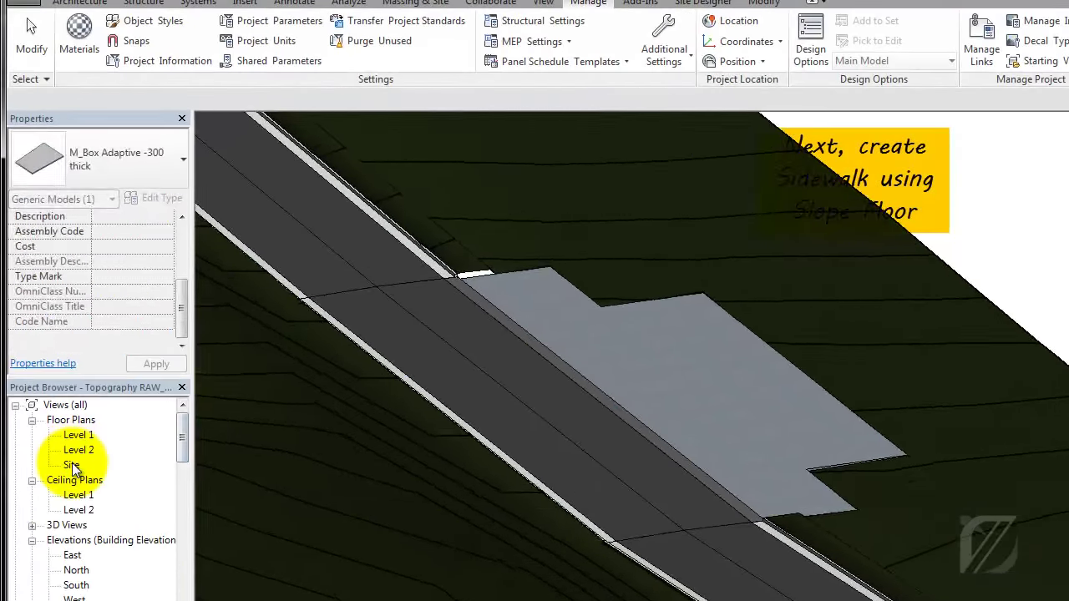
double_click(59, 403)
click(92, 4)
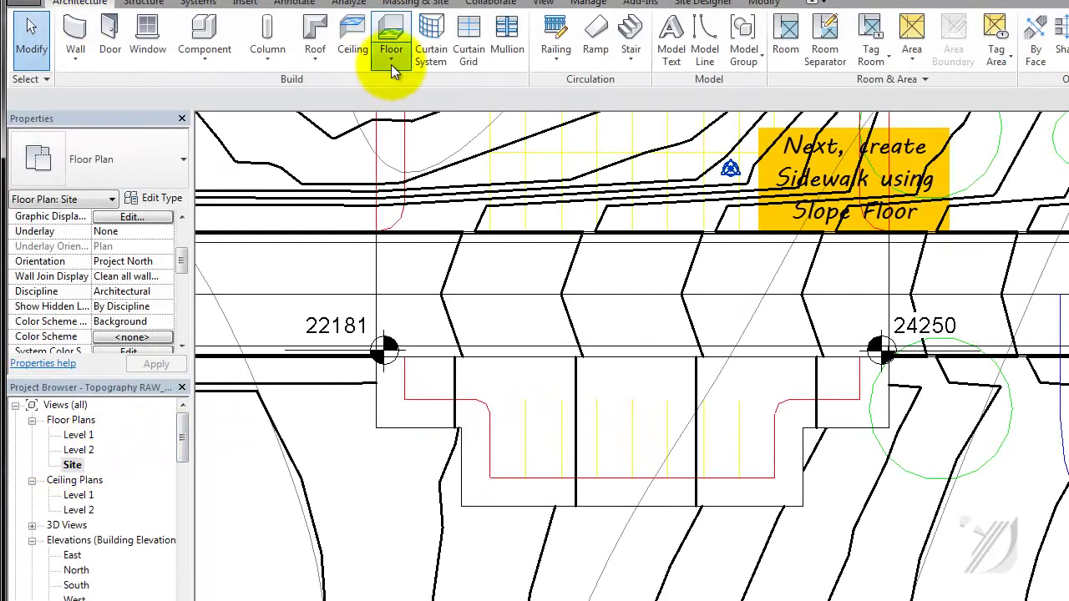
click(391, 50)
click(154, 198)
click(768, 139)
text(D)
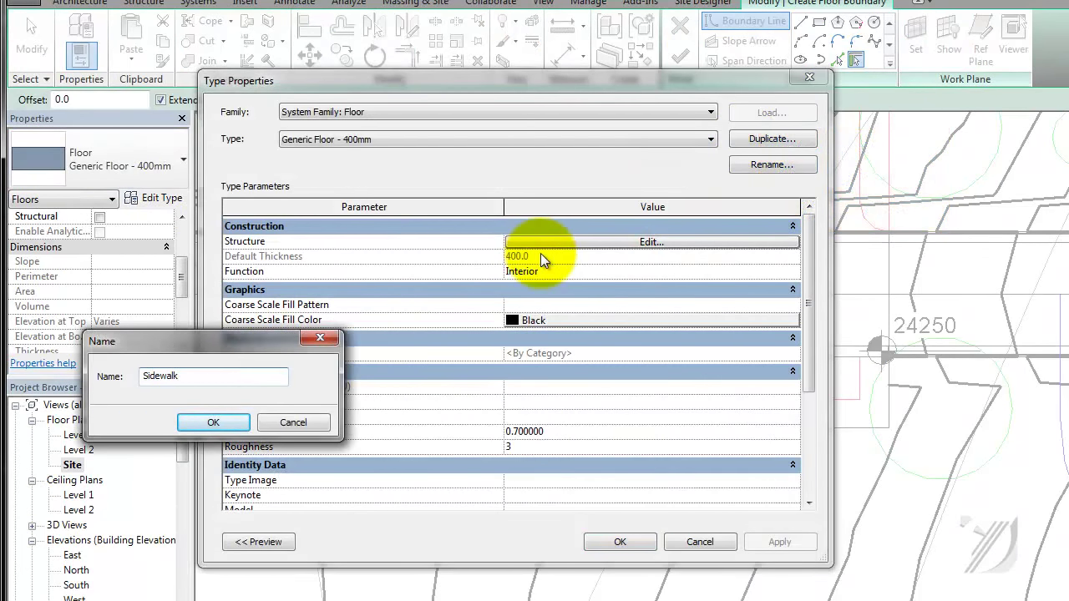
text(01)
click(210, 420)
Step: Build a 200 mm Sidewalk 01 structure with a 30 mm A - Sidewalk top layer
click(652, 241)
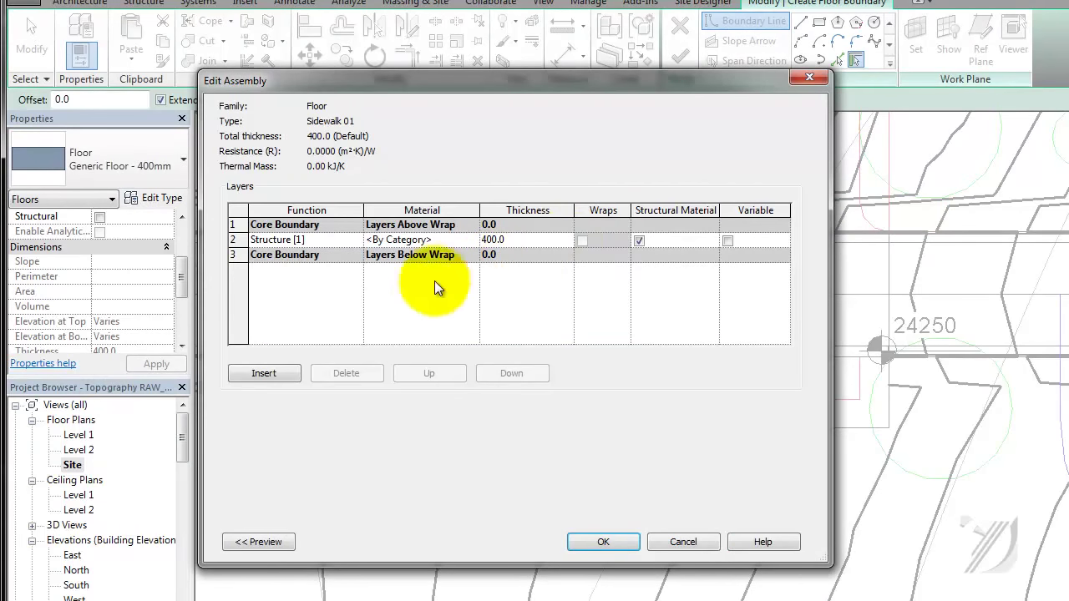
click(264, 374)
triple_click(419, 384)
key(Return)
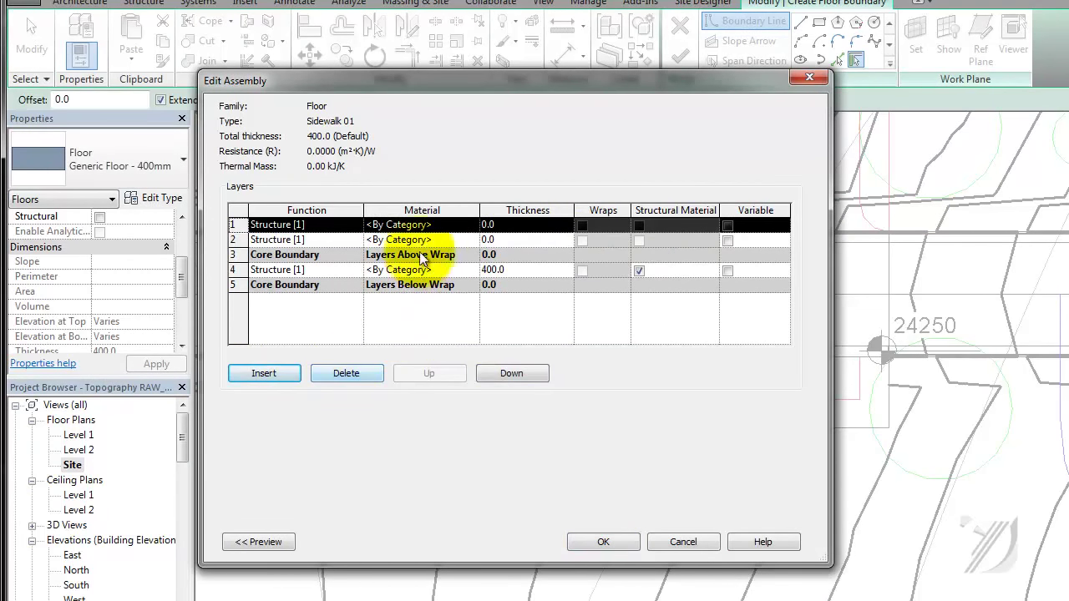
click(513, 270)
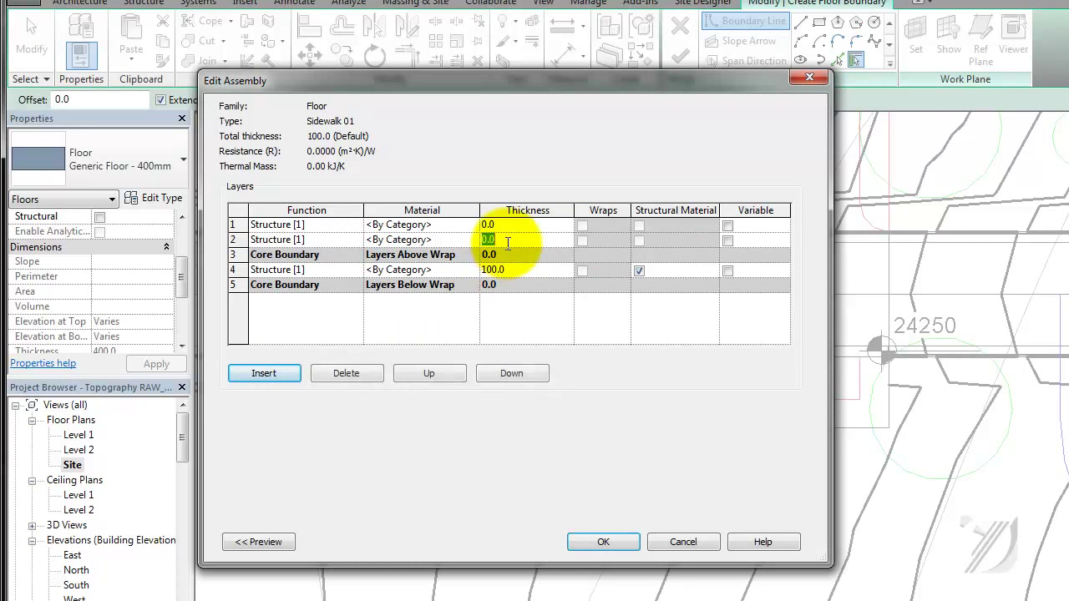
click(508, 236)
text(70)
click(472, 227)
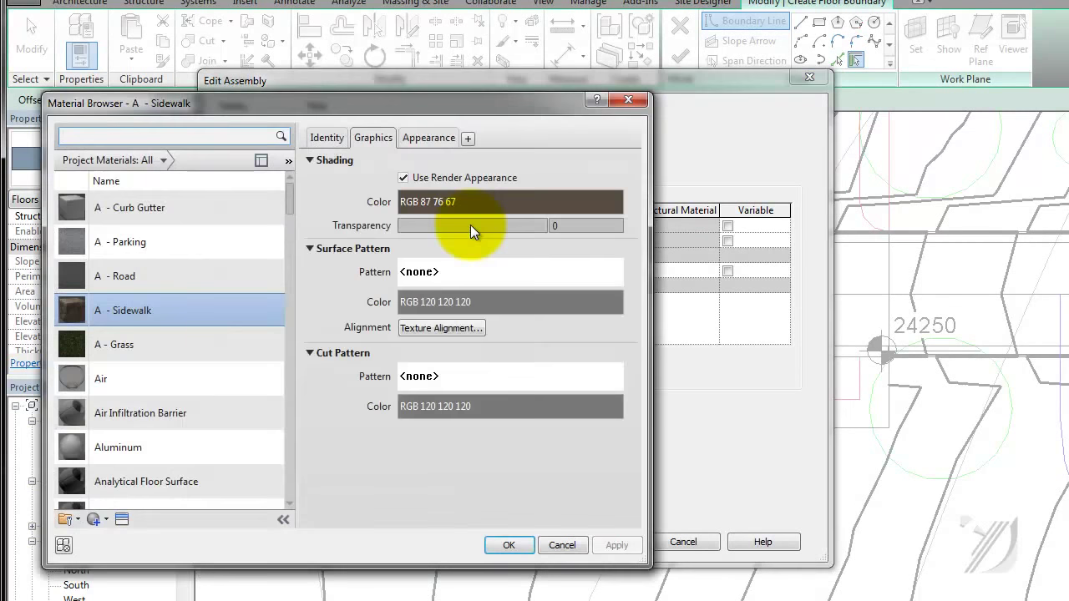
key(Return)
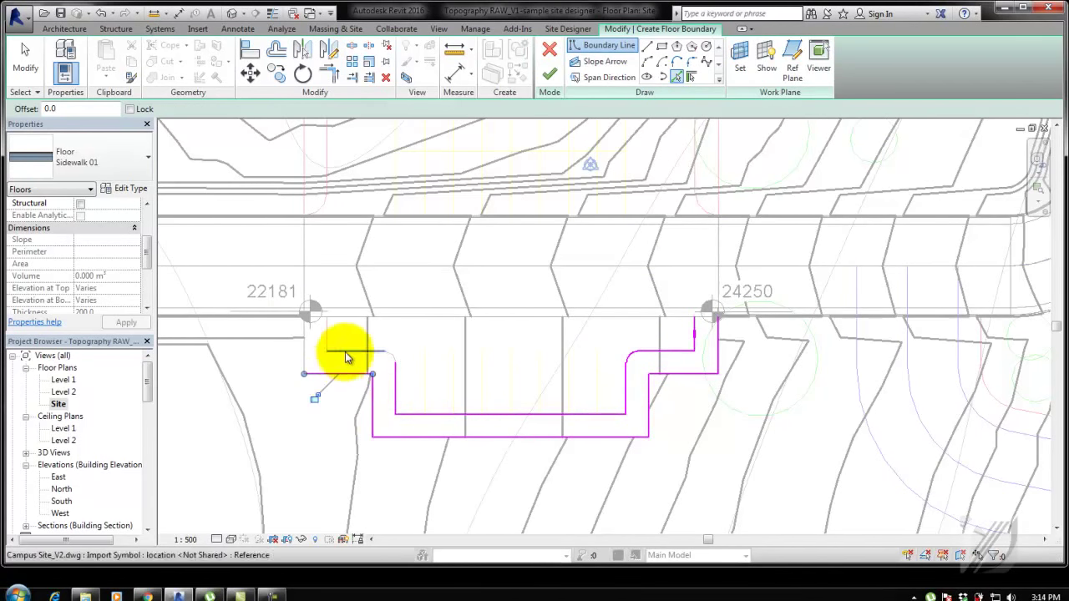
Step: Close the sidewalk boundary corners with Trim/Extend into a closed loop
key(s)
key(l)
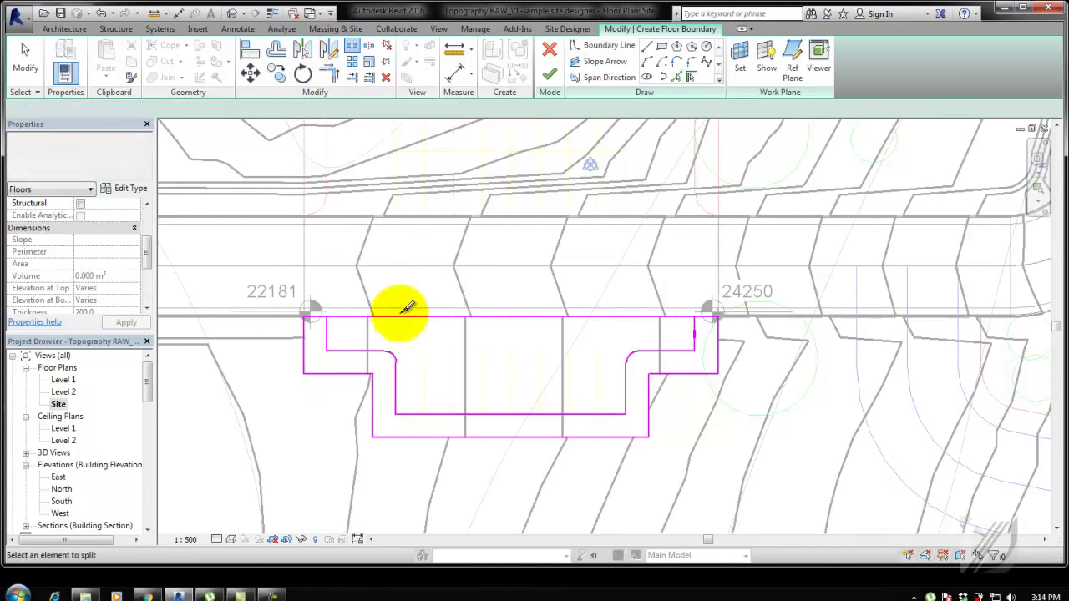
click(404, 316)
key(t)
key(r)
middle_drag(701, 324, 618, 283)
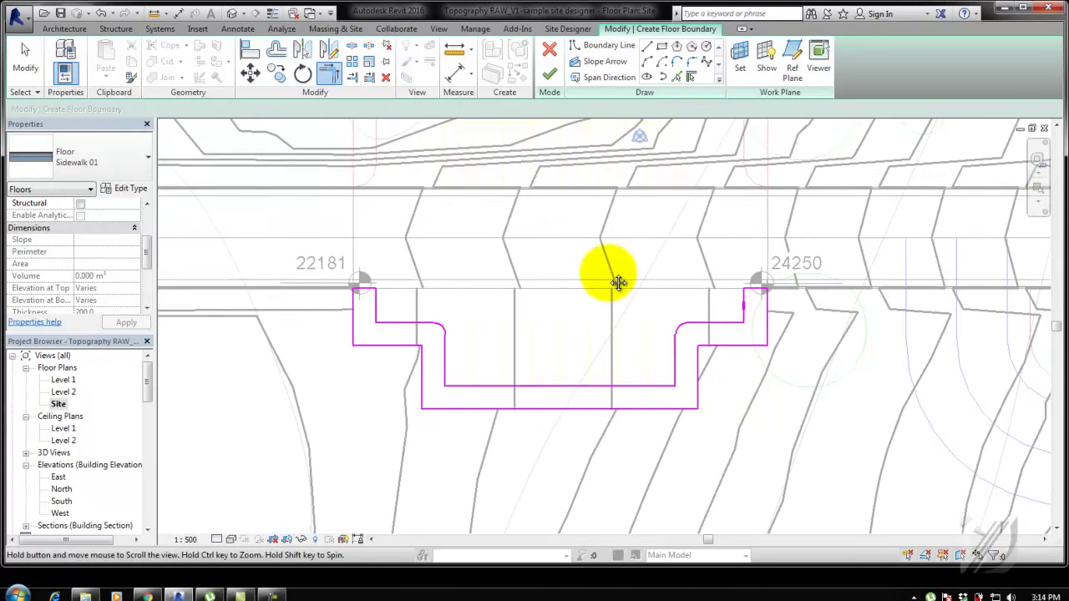
Step: Add a 5.9% slope arrow across the sidewalk and finish the floor
click(501, 337)
click(599, 337)
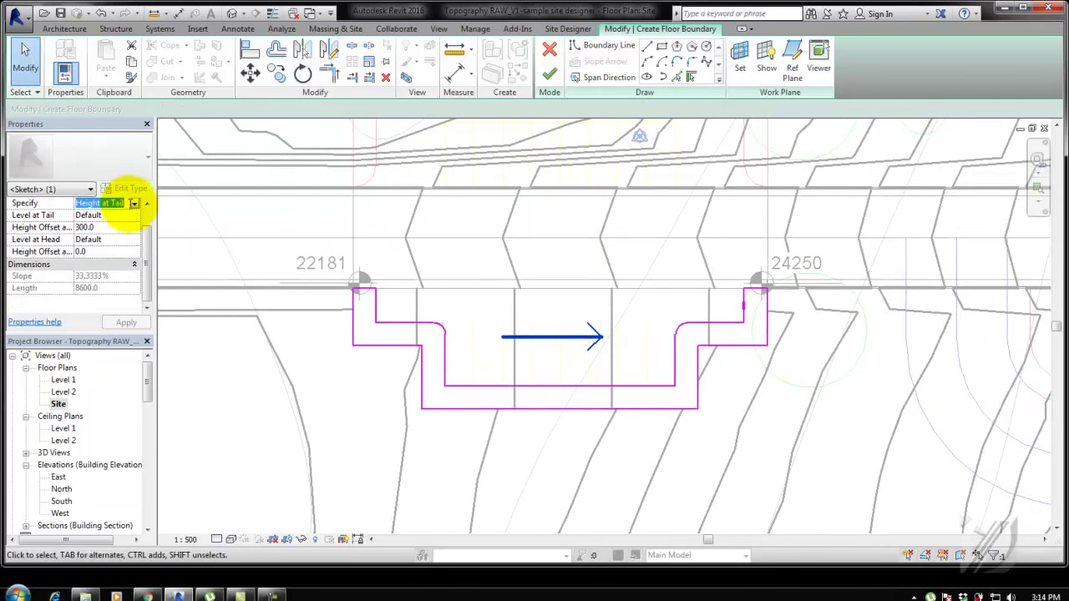
click(91, 276)
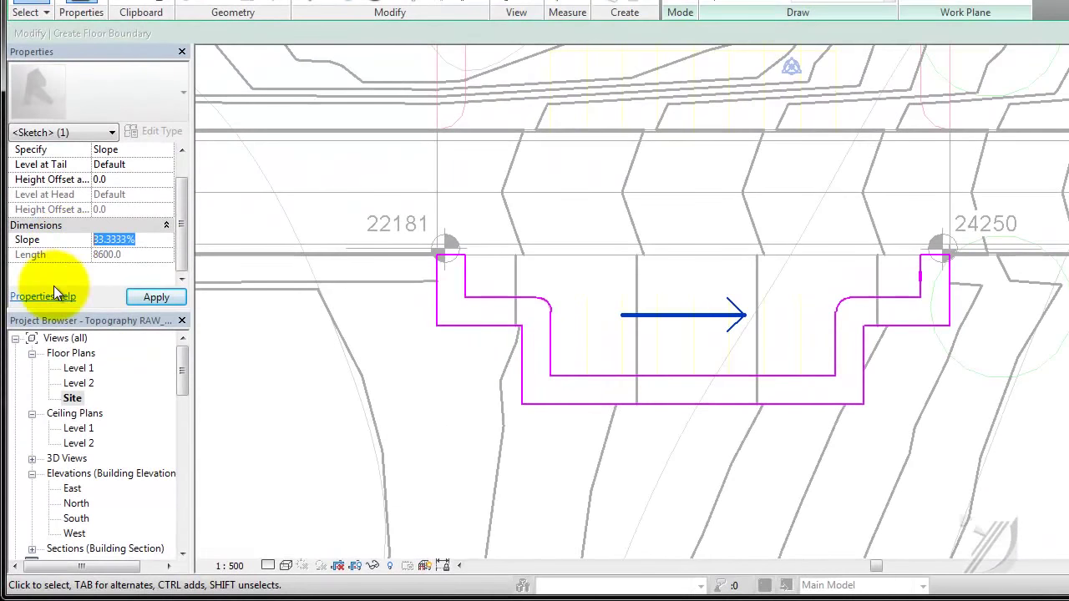
text(5.9)
click(156, 297)
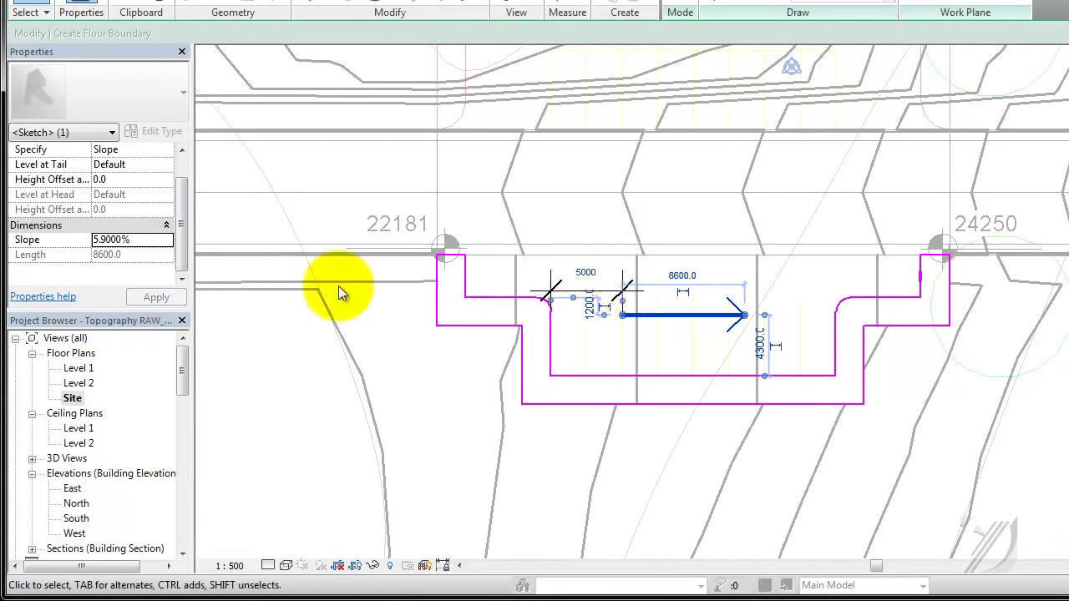
click(683, 5)
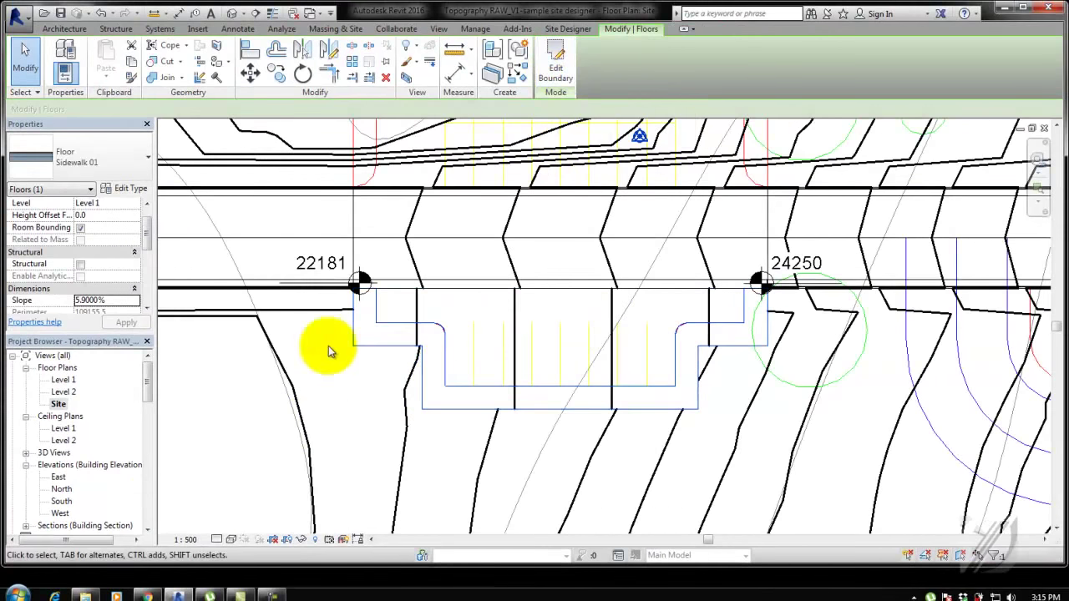
Step: Raise the Sidewalk 01 floor to a 23250 height offset, verifying it in 3D
click(116, 214)
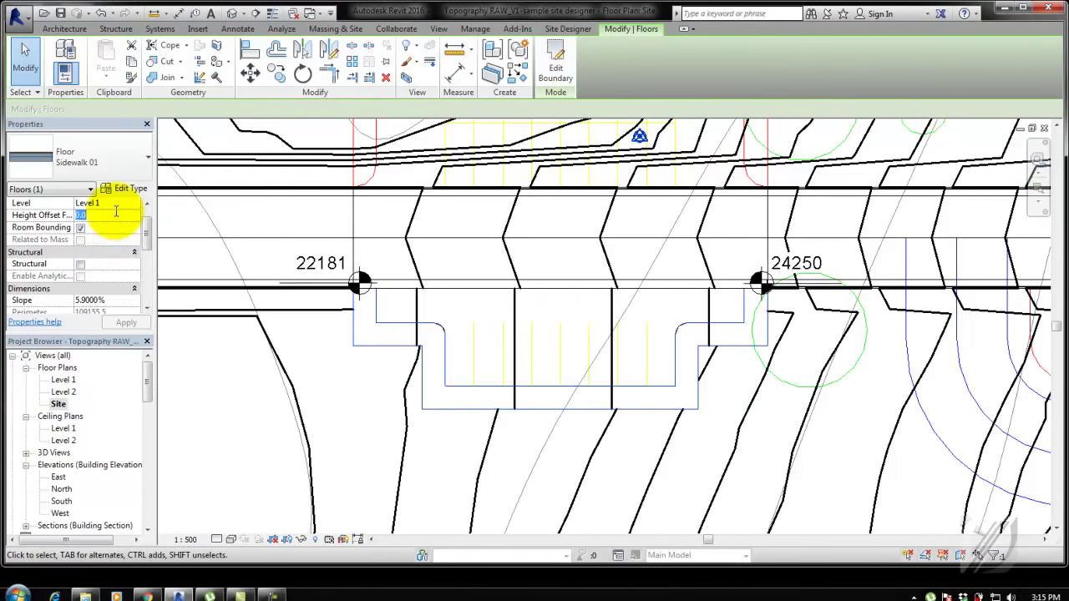
click(127, 324)
click(231, 13)
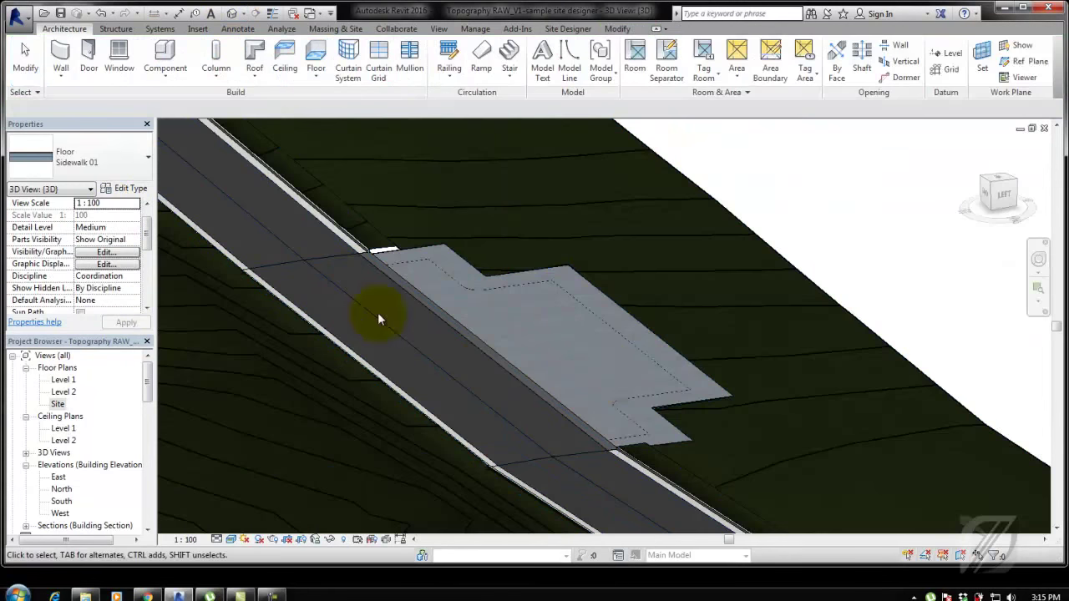
mouse_move(701, 414)
shift+middle_down()
mouse_move(669, 462)
mouse_move(672, 321)
shift+middle_up()
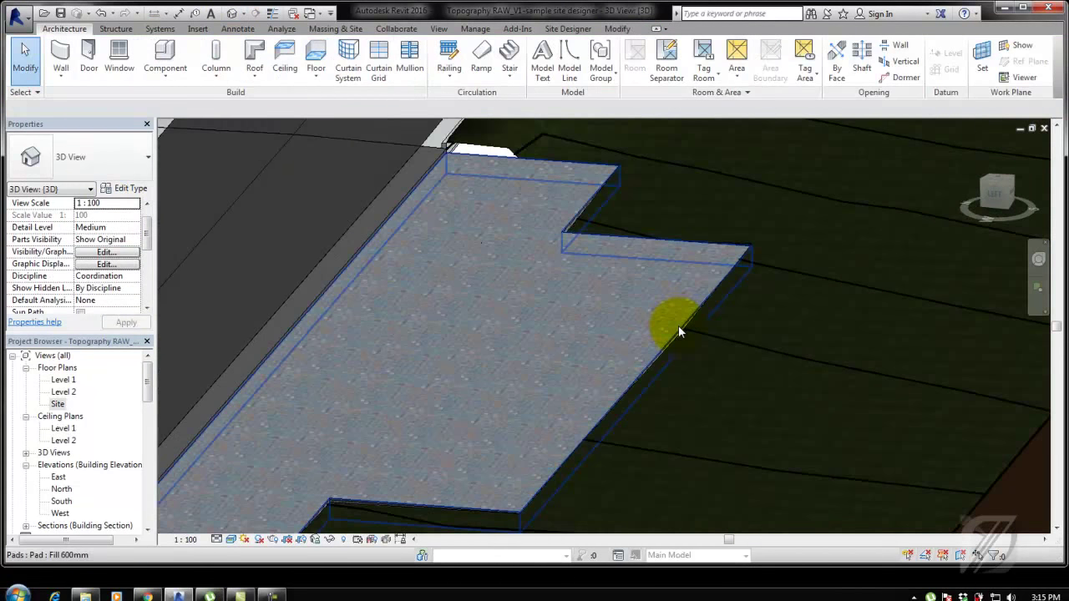
key(Tab)
click(679, 332)
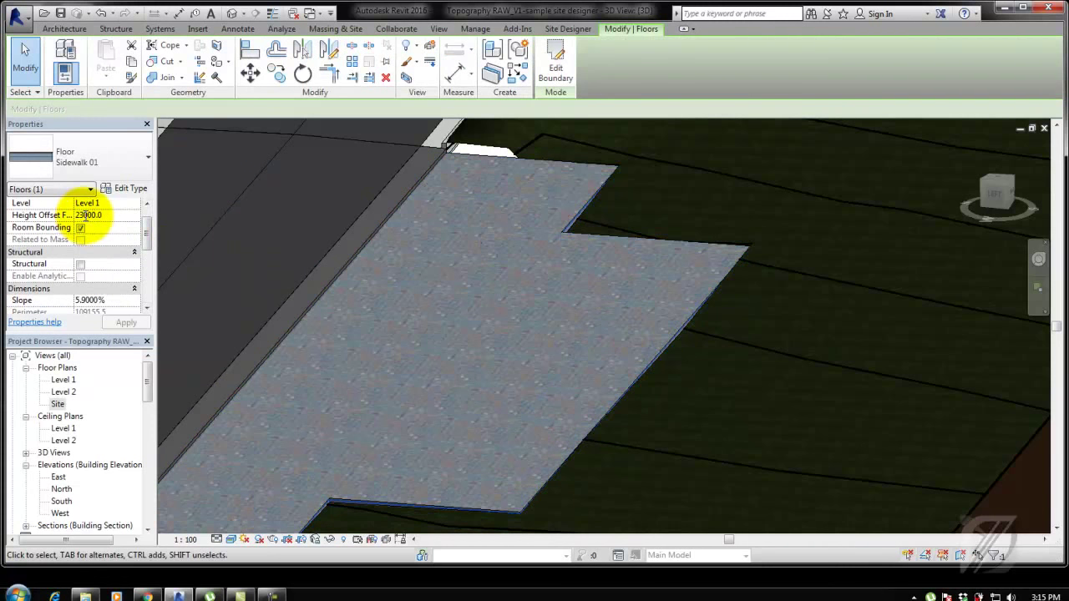
click(138, 322)
shift+middle_drag(714, 170, 517, 318)
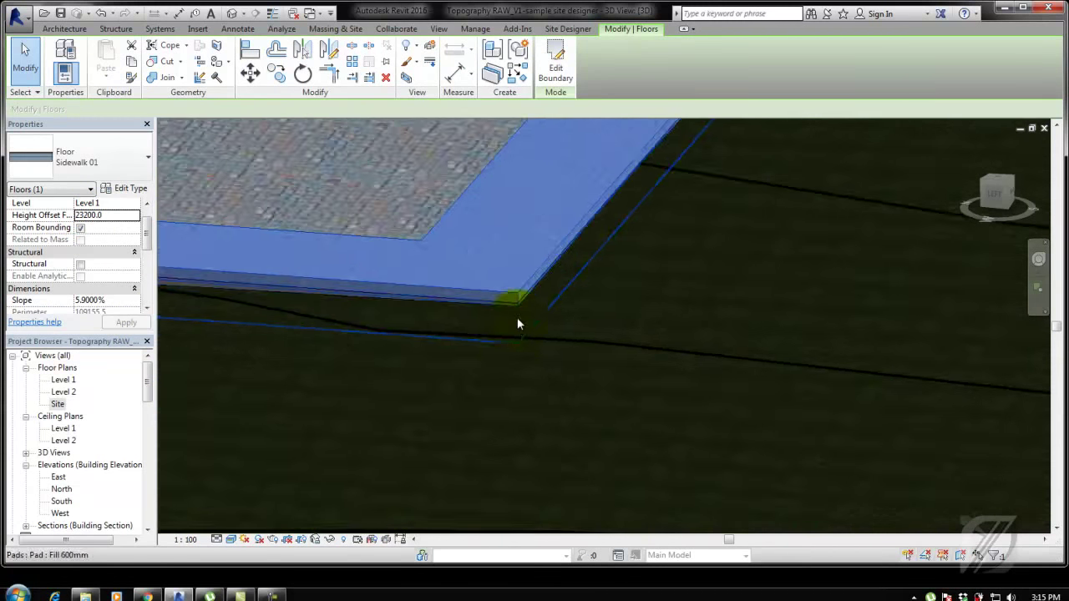
scroll(517, 317, up, 3)
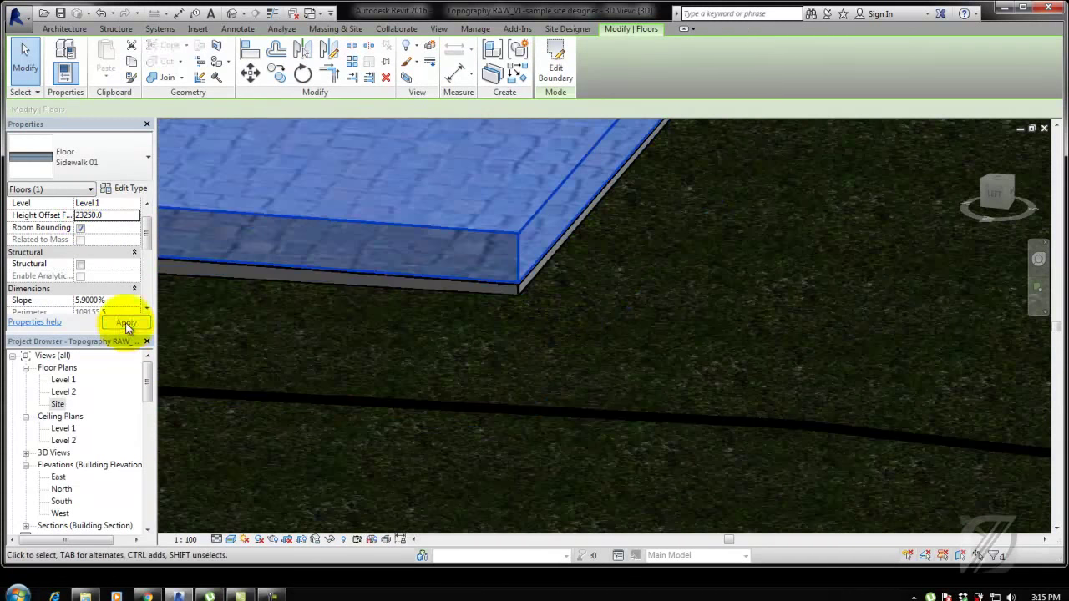
scroll(493, 348, down, 3)
key(Escape)
mouse_move(493, 349)
shift+middle_down()
mouse_move(896, 357)
mouse_move(586, 344)
mouse_move(477, 295)
shift+middle_up()
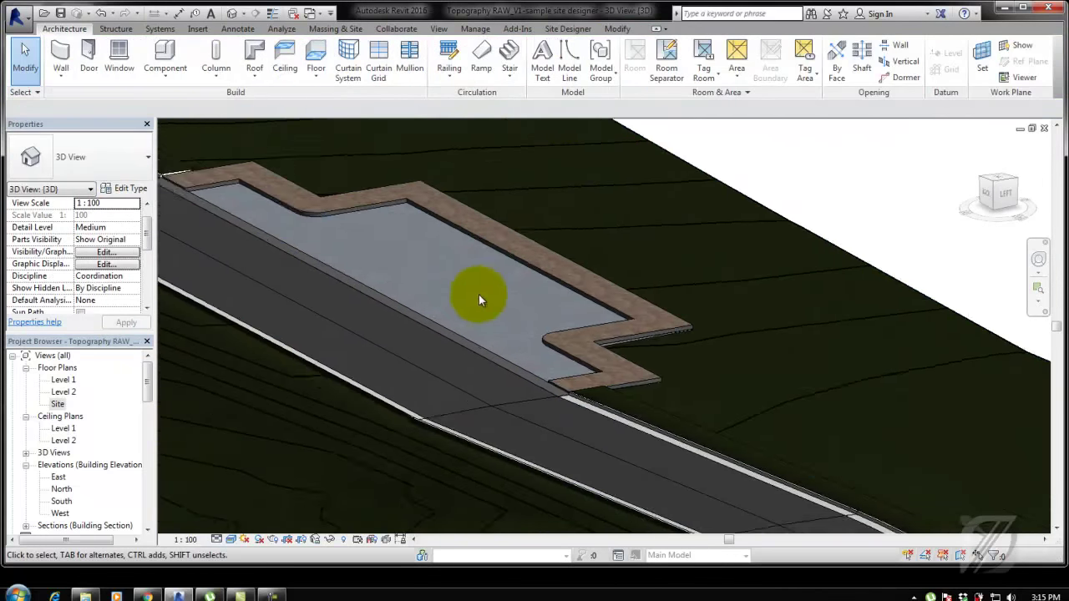
scroll(613, 313, up, 2)
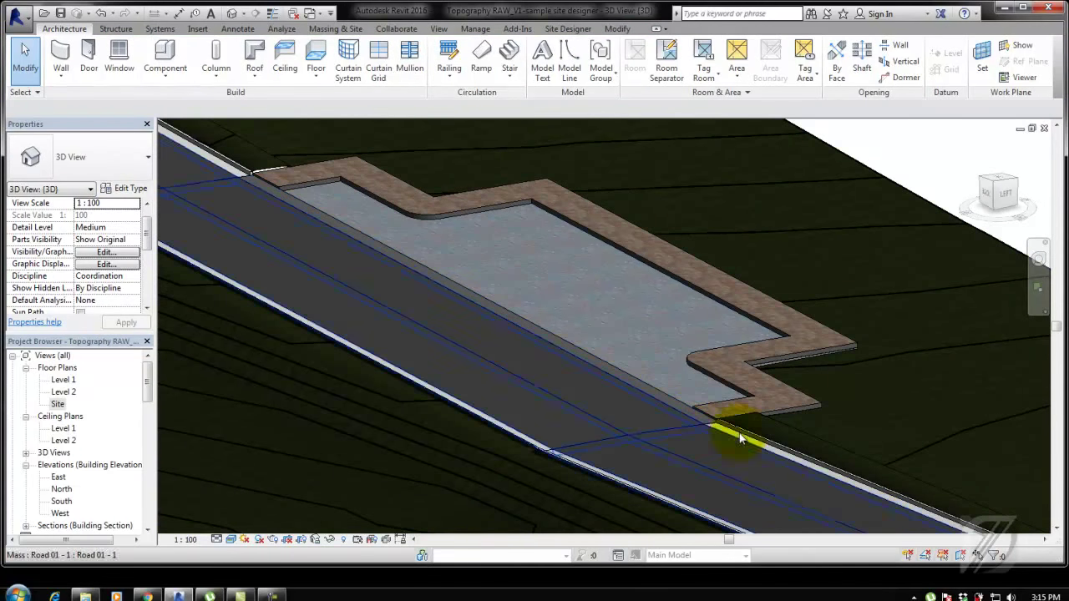
Step: Show the Site plan in the Wireframe visual style
double_click(57, 404)
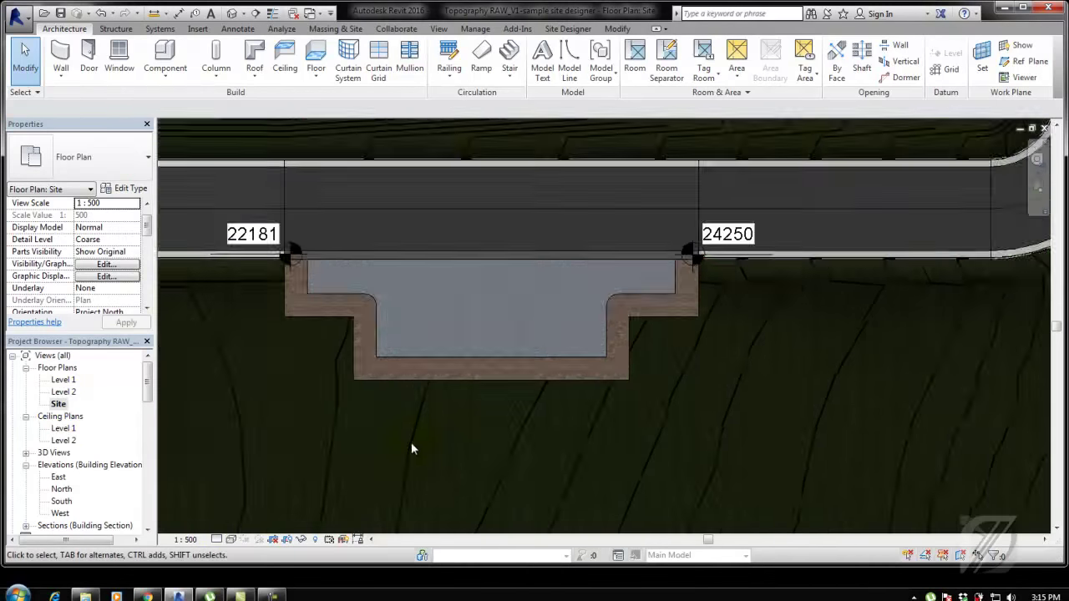
scroll(411, 442, up, 2)
middle_drag(527, 411, 566, 477)
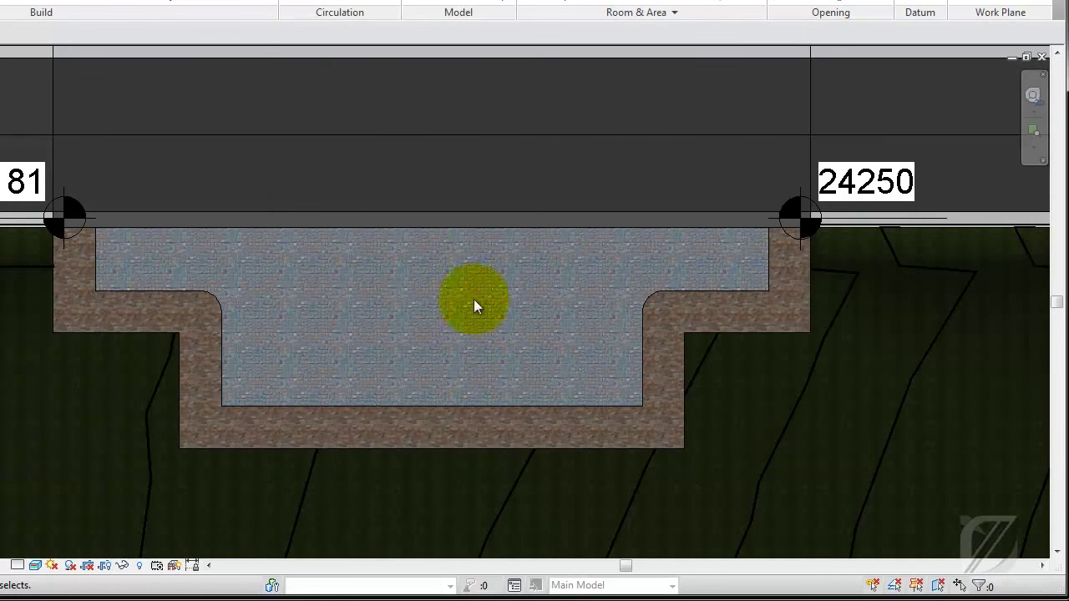
click(35, 565)
click(72, 461)
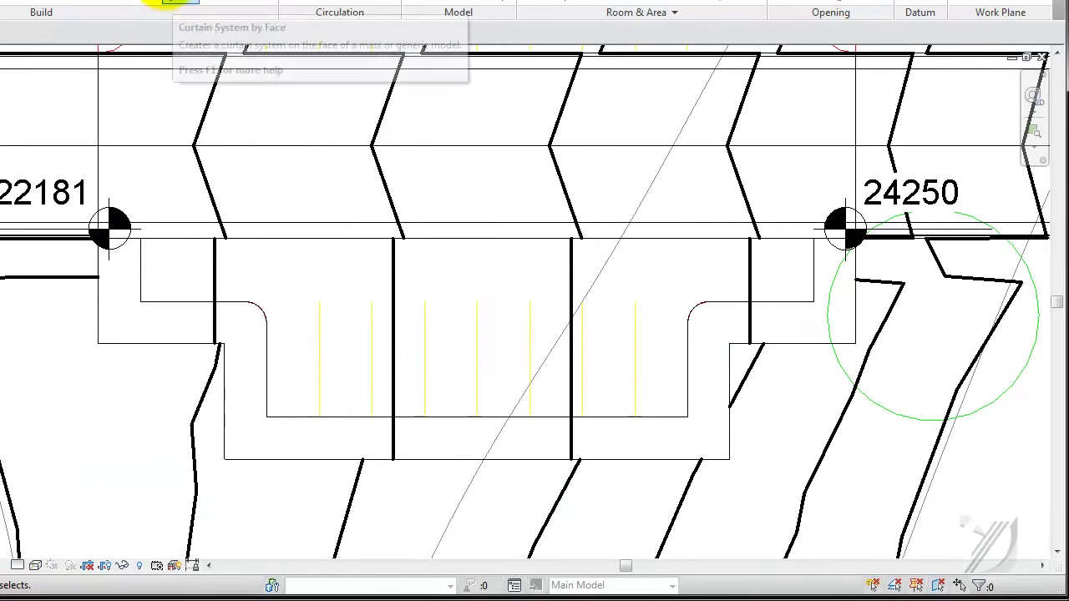
click(250, 0)
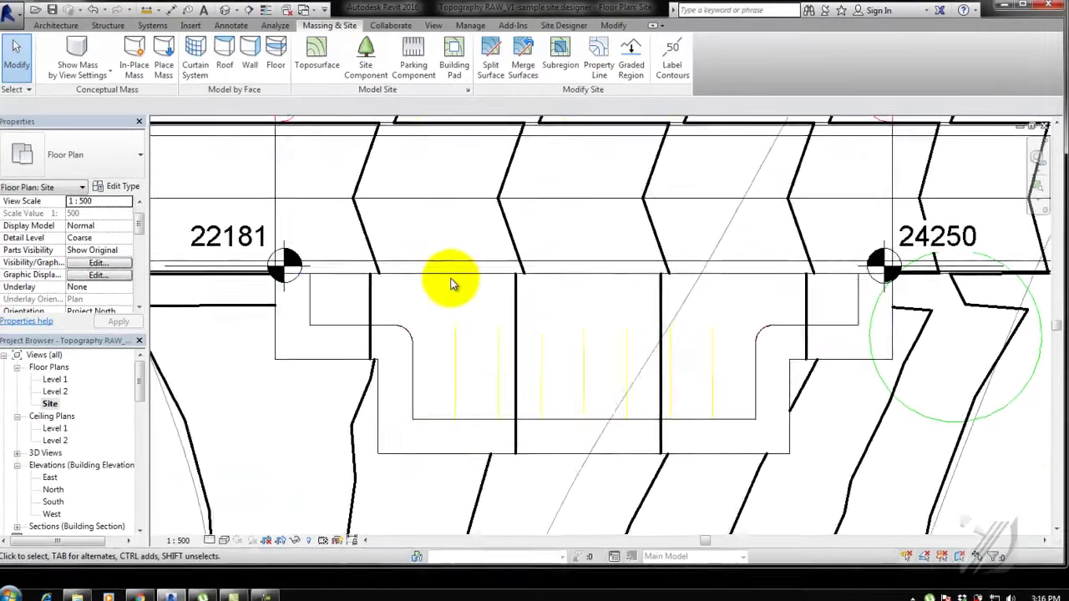
Step: Load the M_Parking Space-with stopper family from the Site > Parking library
scroll(442, 281, down, 4)
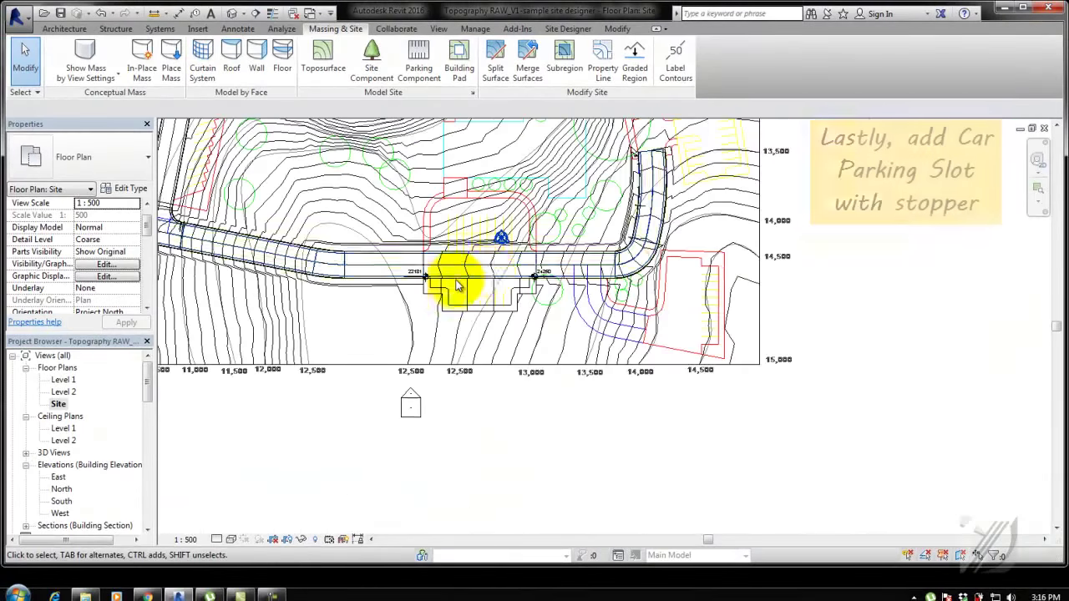
middle_drag(454, 270, 447, 363)
click(418, 60)
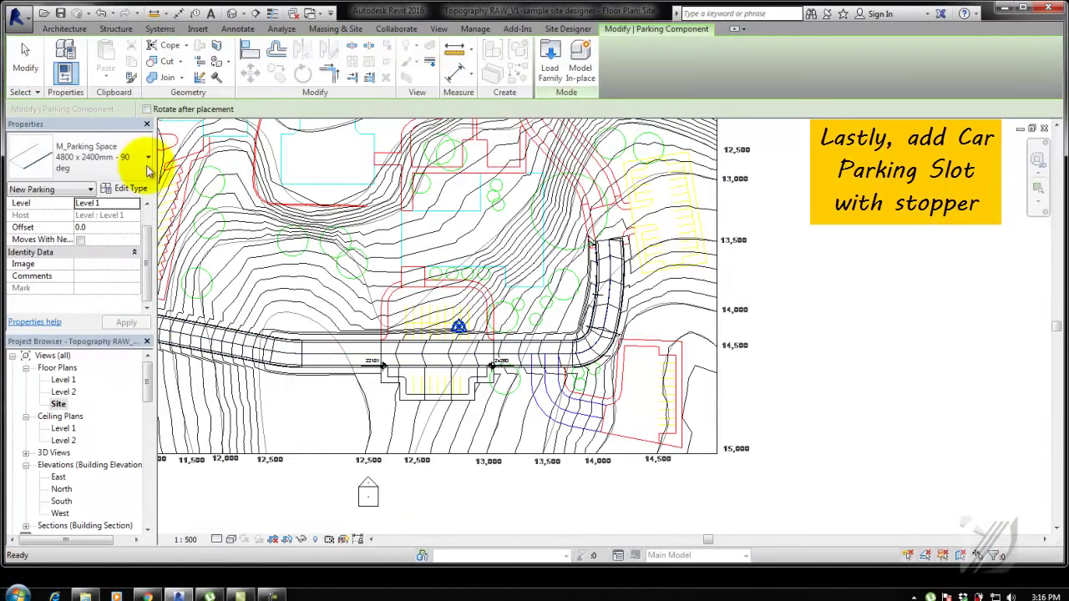
click(148, 162)
click(147, 171)
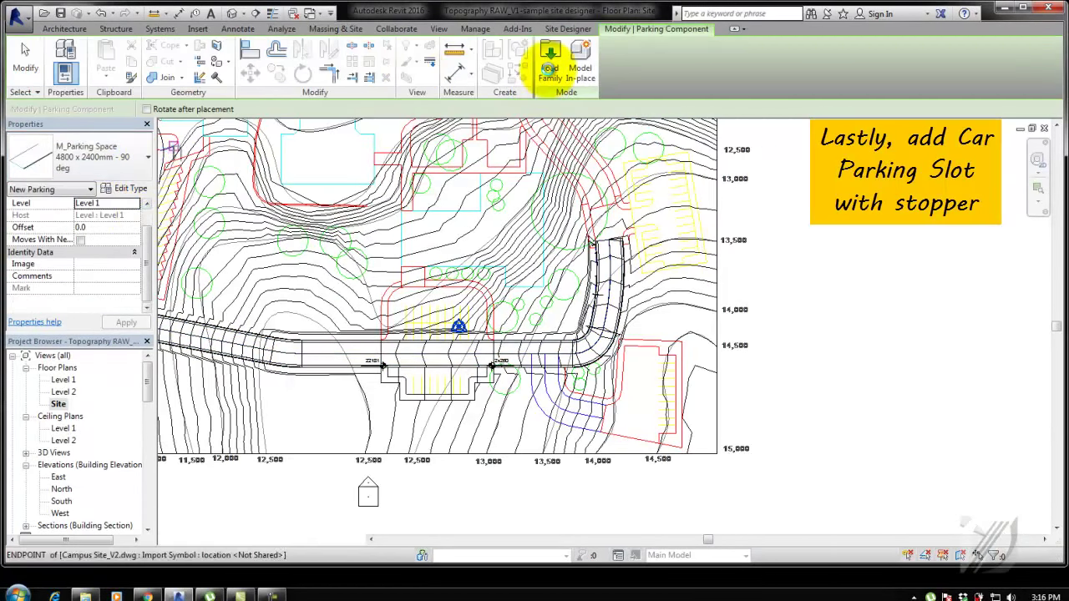
click(550, 69)
scroll(422, 177, down, 4)
scroll(124, 214, down, 5)
double_click(125, 209)
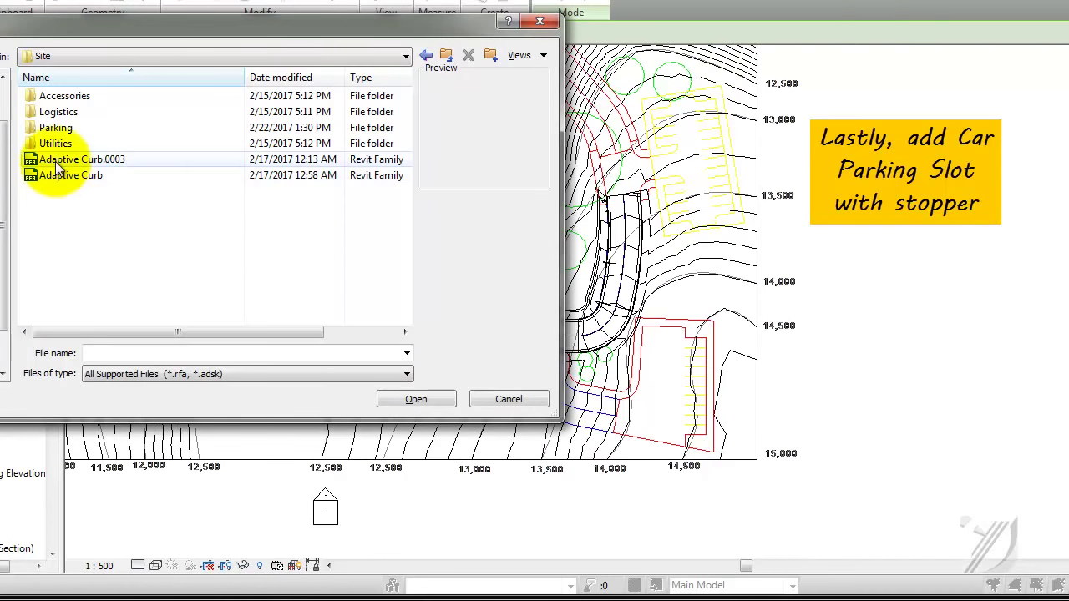
double_click(55, 127)
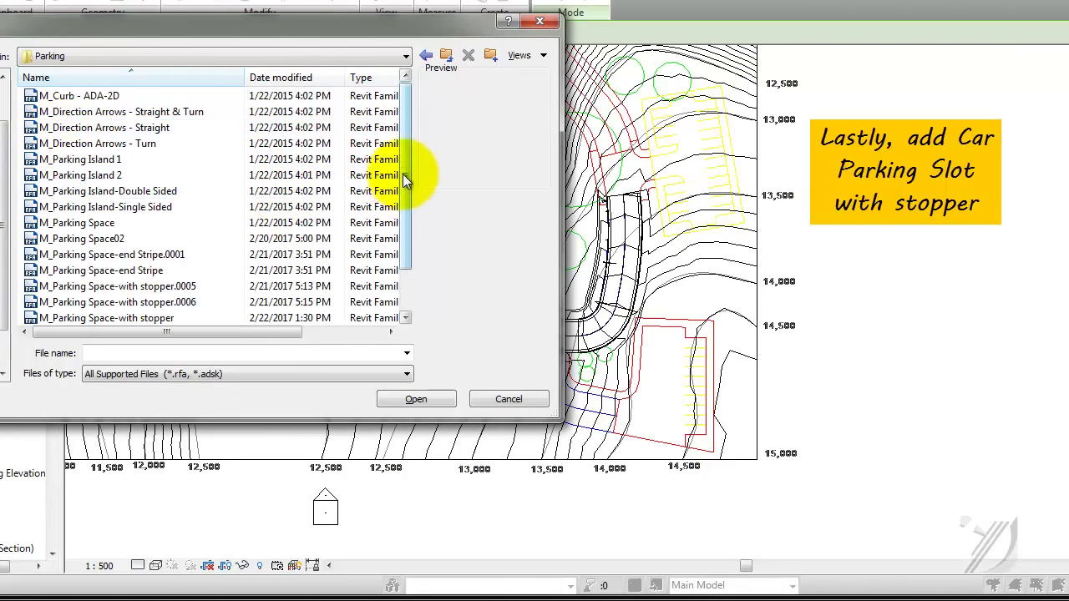
drag(405, 180, 400, 217)
click(126, 269)
click(416, 399)
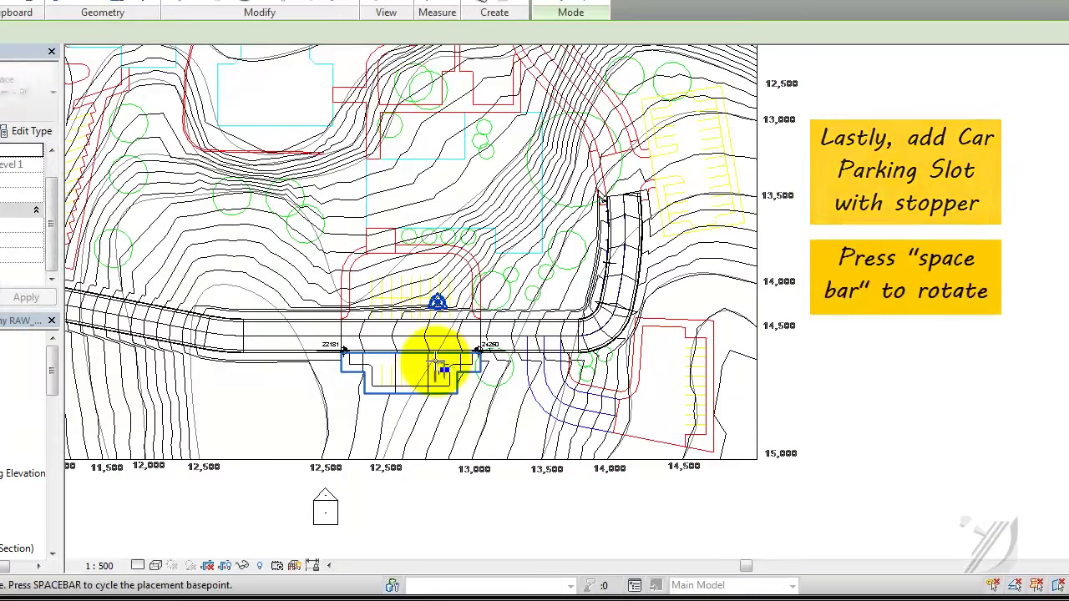
Step: Place one 5500 x 2500 - 90 deg parking space inside the parking pad
scroll(436, 365, up, 5)
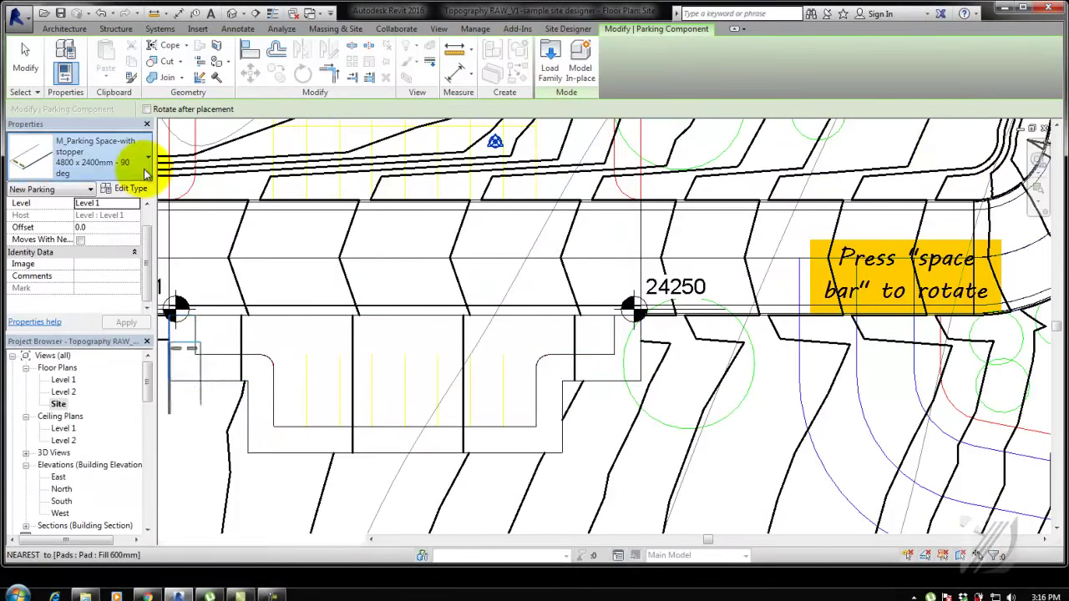
click(146, 173)
click(134, 365)
scroll(495, 386, up, 3)
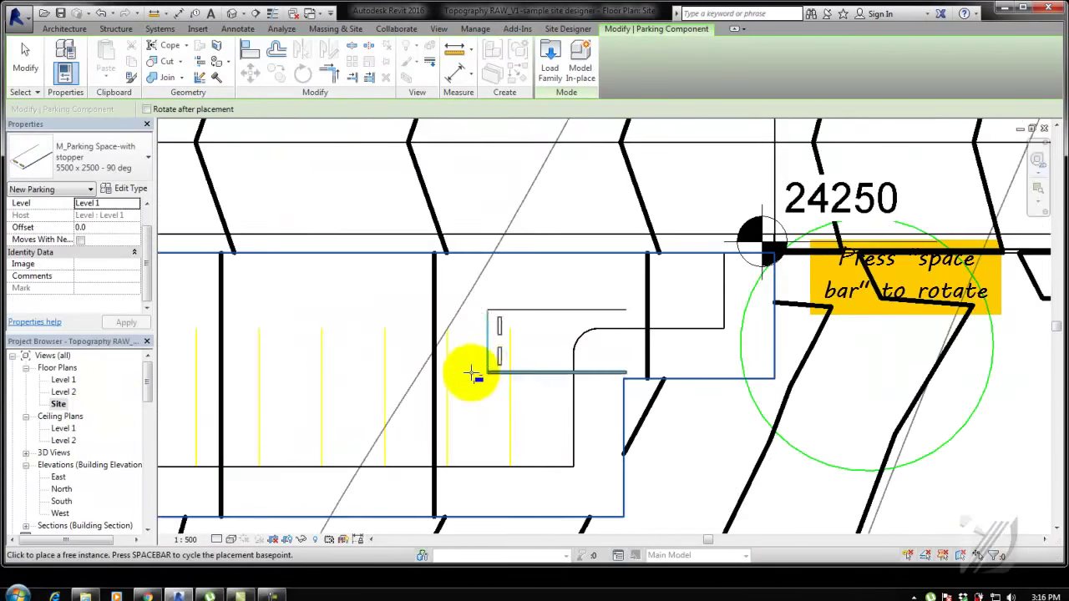
click(361, 400)
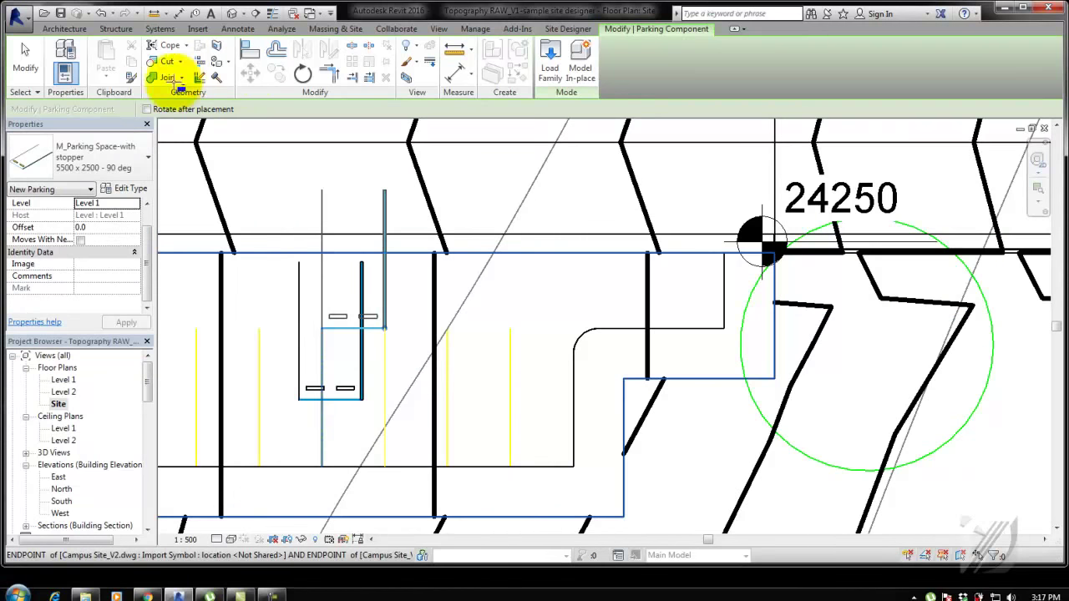
key(Escape)
Step: Move the parking space to the pad's end and array 8 copies 2500 apart
click(363, 353)
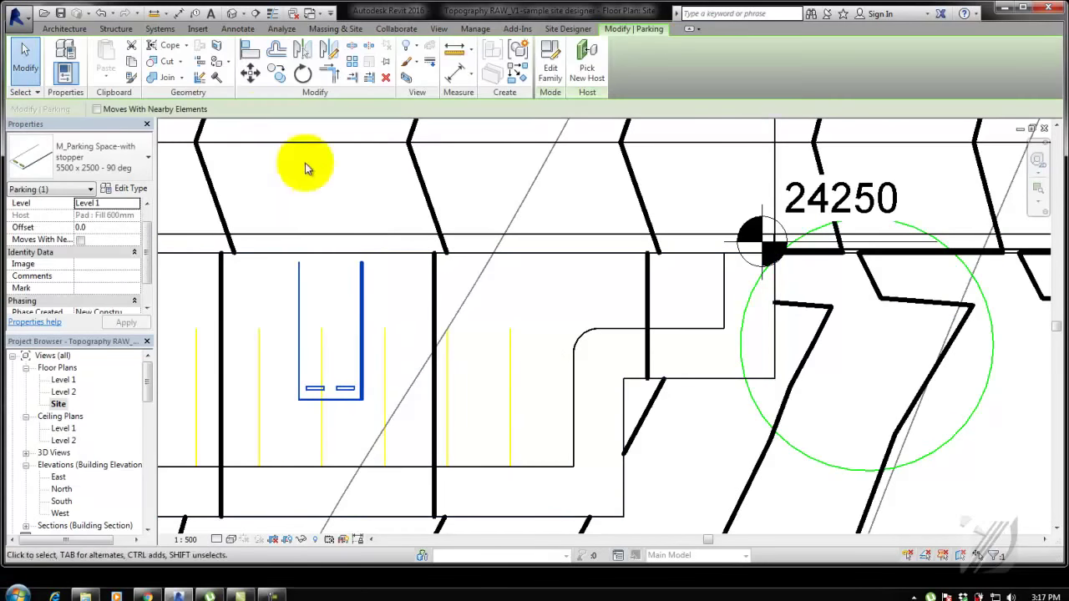
click(250, 74)
click(518, 468)
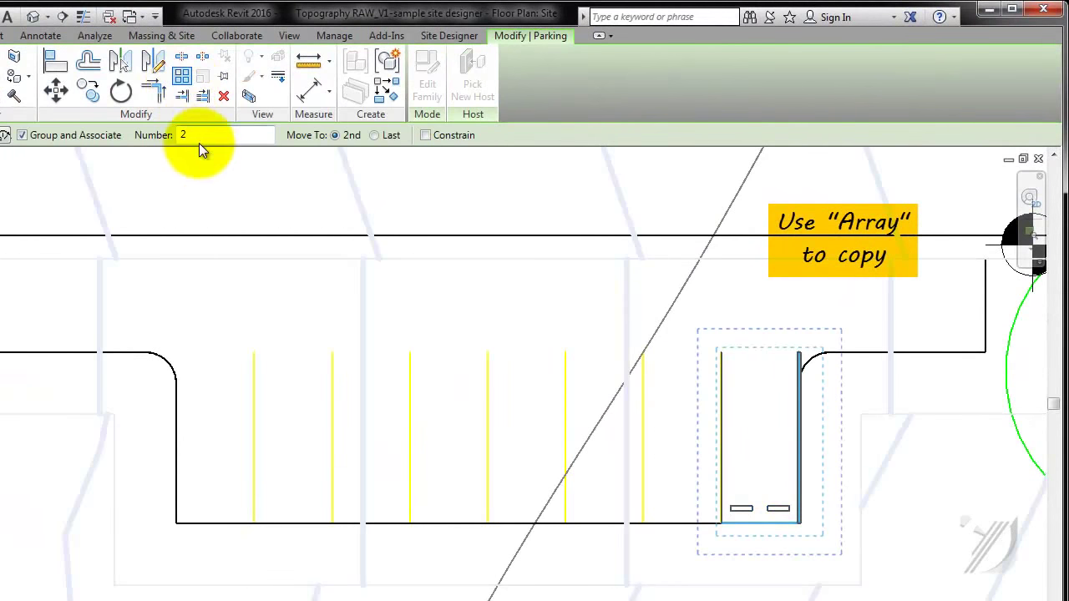
text(8)
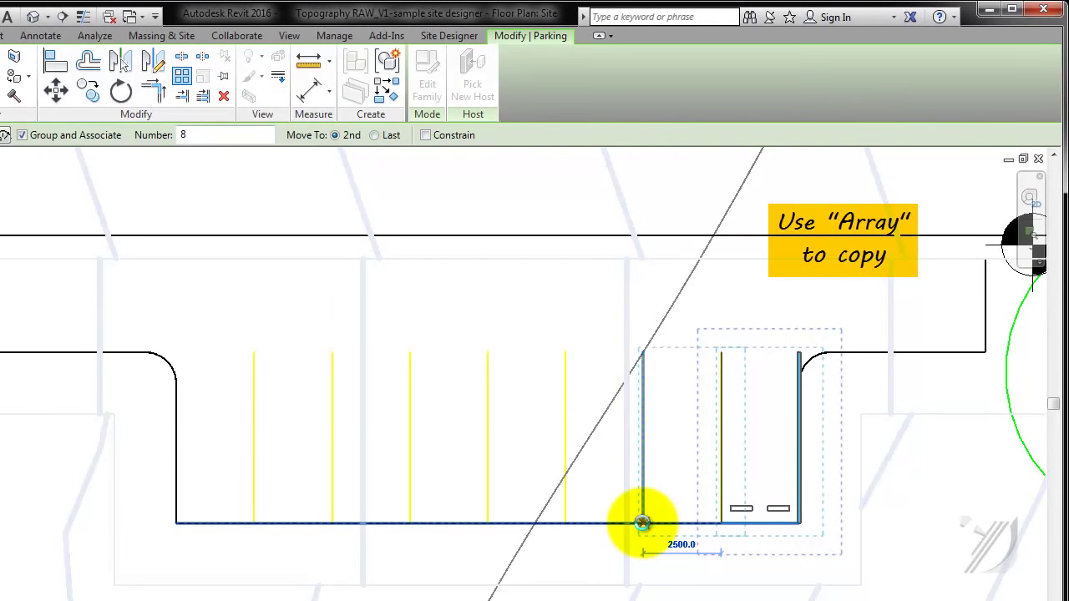
click(641, 523)
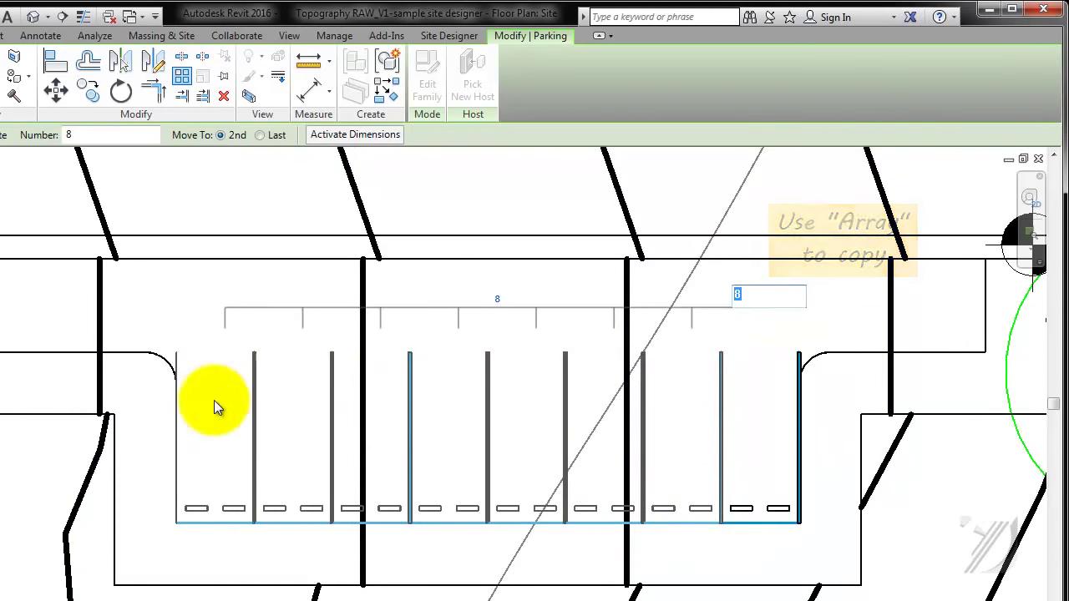
Step: Select the arrayed parking spaces and confirm their groups with Filter
mouse_move(158, 292)
mouse_down()
mouse_move(376, 462)
mouse_move(844, 580)
mouse_up()
click(507, 80)
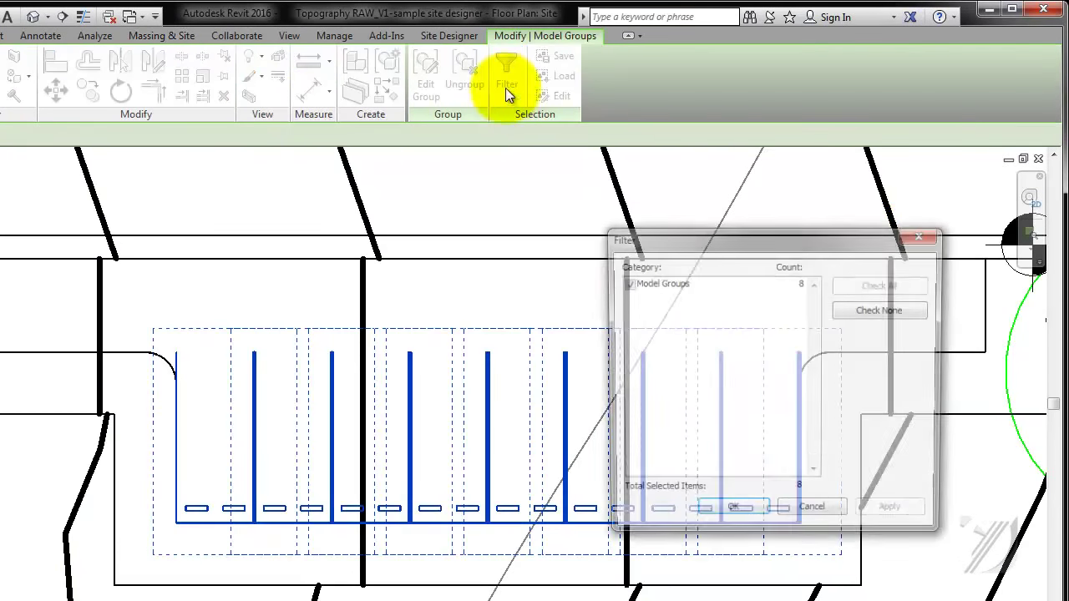
key(Return)
key(Escape)
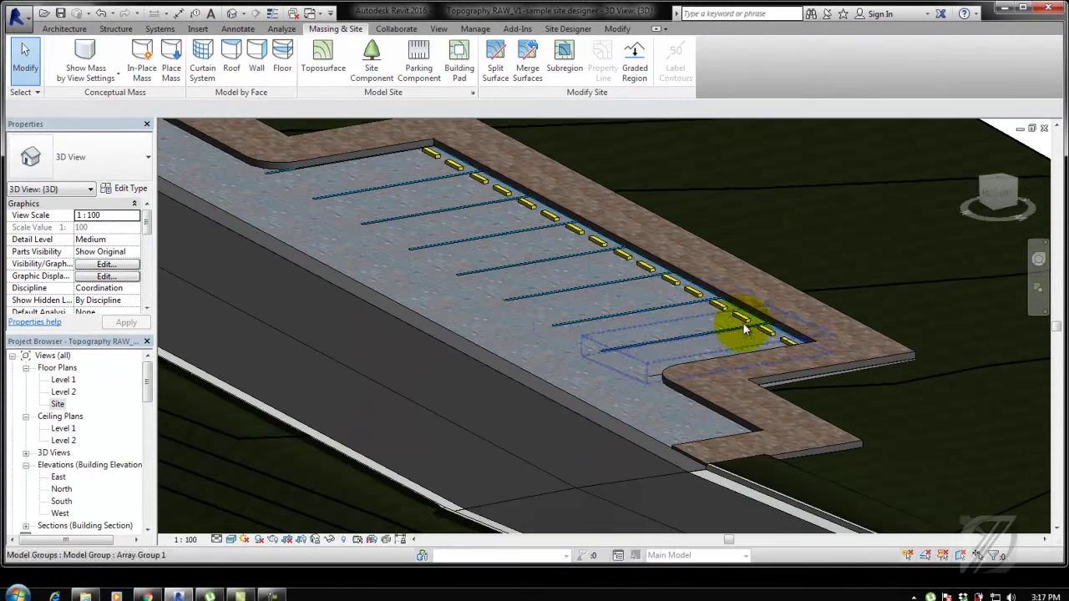
middle_drag(742, 322, 805, 390)
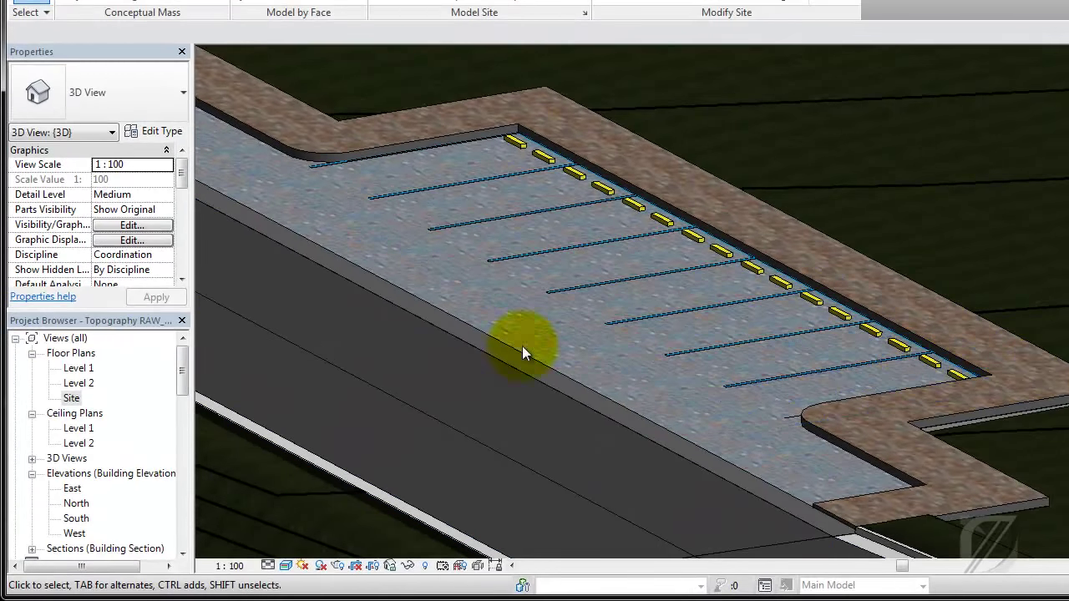
double_click(72, 399)
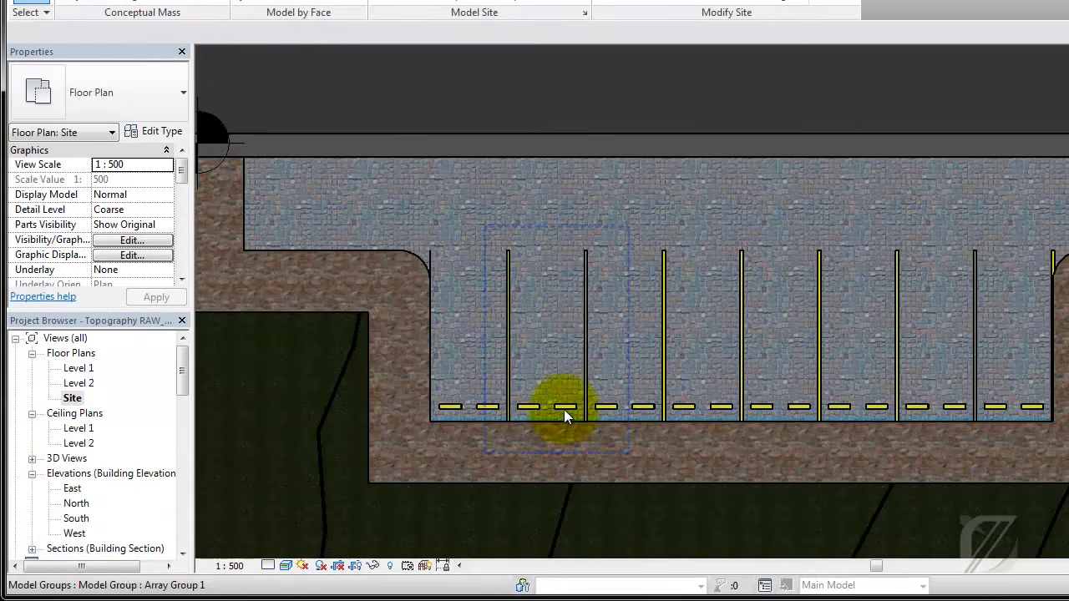
click(565, 409)
key(Escape)
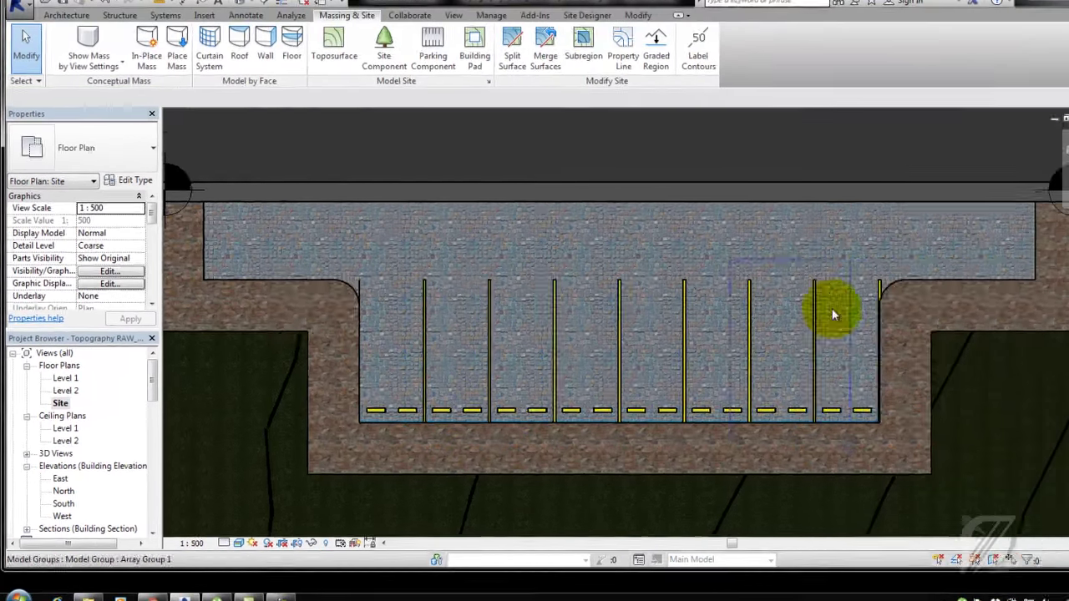
scroll(898, 464, down, 2)
scroll(847, 441, down, 1)
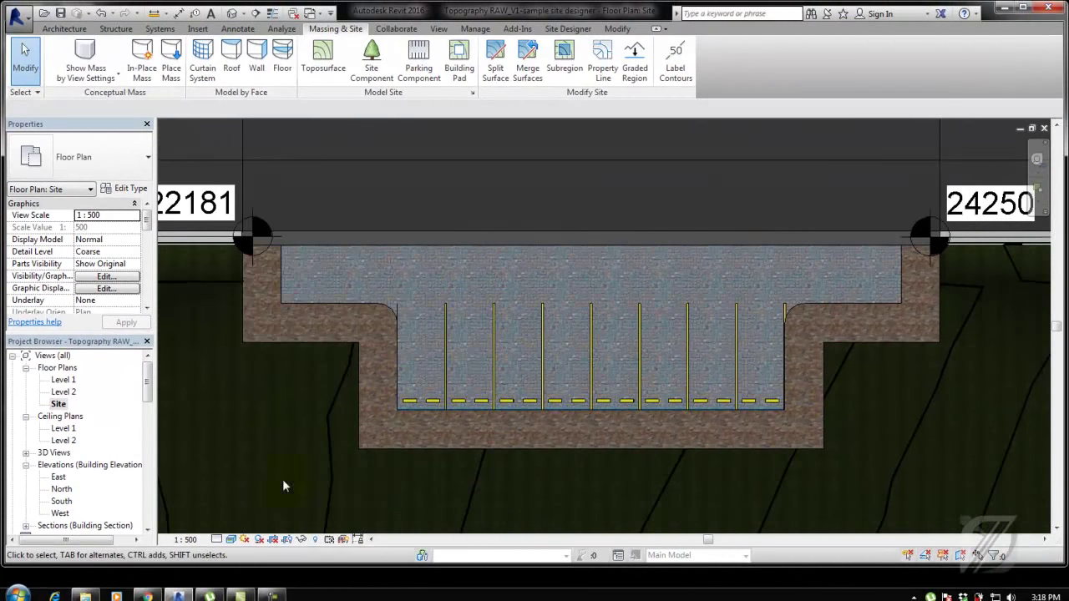
click(232, 14)
scroll(537, 306, down, 2)
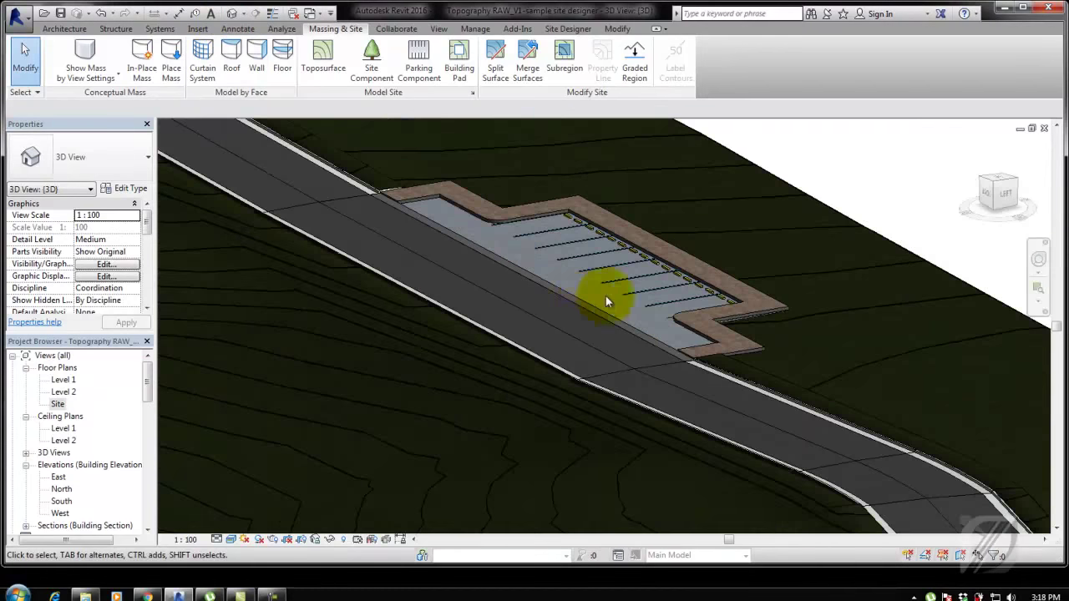
mouse_move(605, 296)
shift+middle_down()
mouse_move(555, 311)
mouse_move(346, 489)
shift+middle_up()
scroll(553, 307, down, 3)
scroll(549, 303, up, 3)
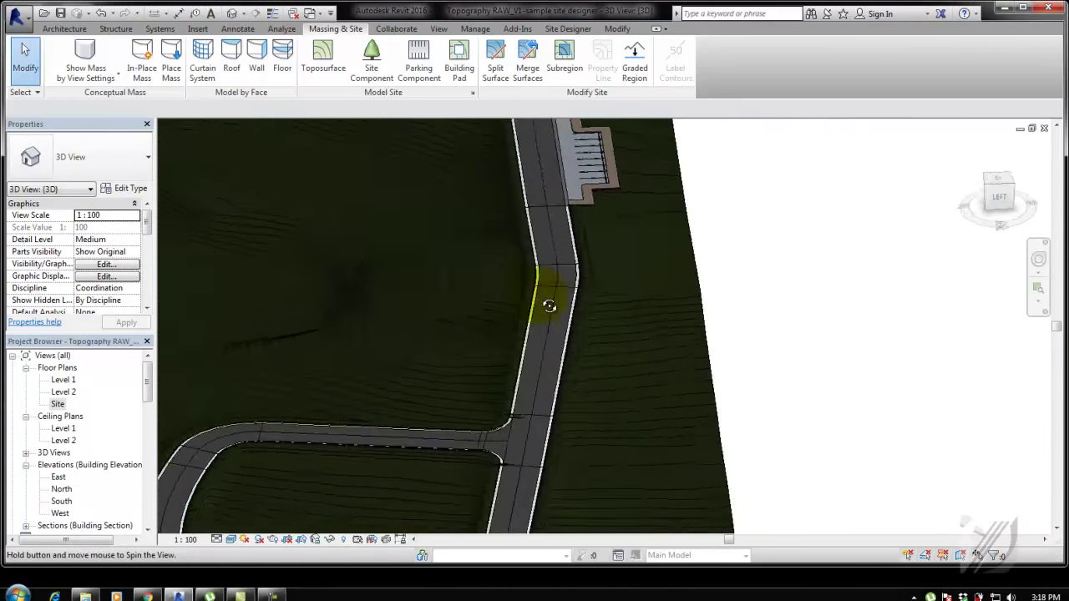
mouse_move(548, 303)
shift+middle_down()
mouse_move(597, 163)
mouse_move(609, 342)
mouse_move(818, 342)
mouse_move(599, 363)
mouse_move(715, 419)
mouse_move(656, 410)
mouse_move(329, 172)
shift+middle_up()
scroll(707, 446, up, 2)
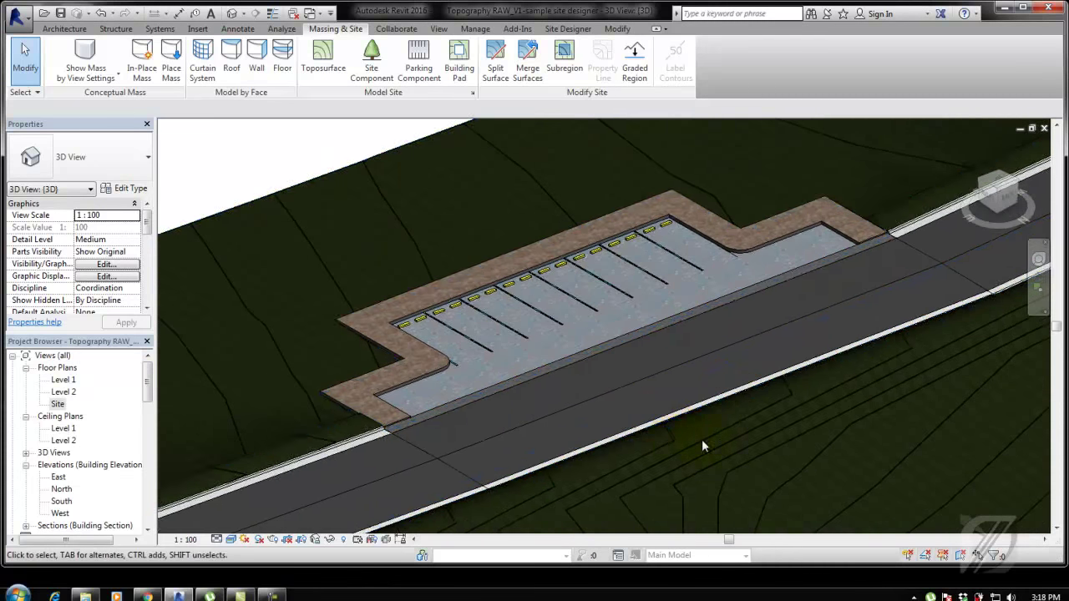
scroll(676, 440, up, 2)
click(310, 13)
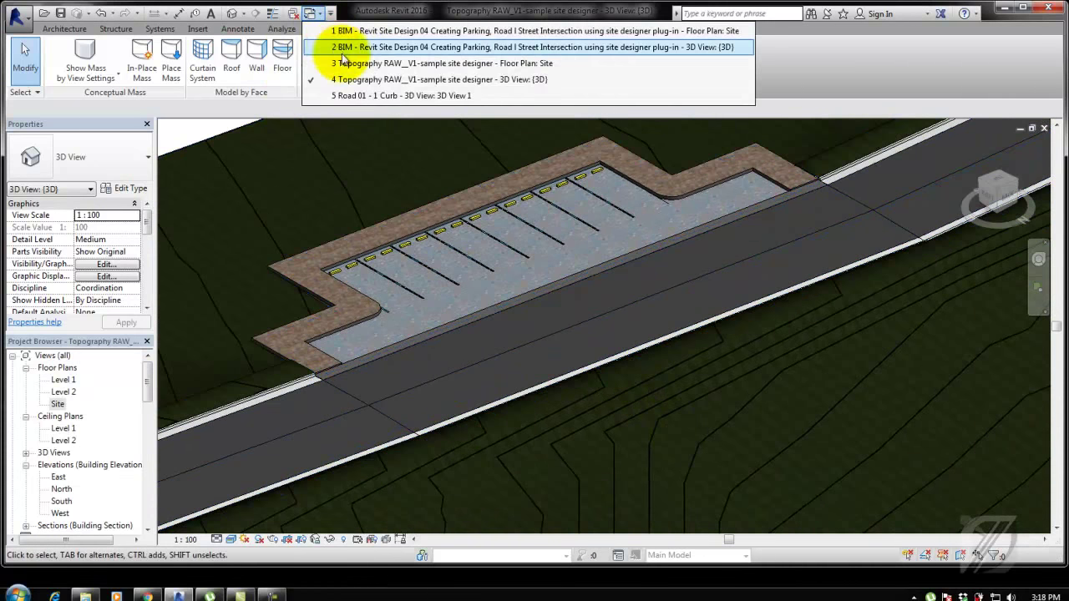
Step: Switch to the BIM Site Design 04 3D view and orbit around its roads
click(310, 43)
mouse_move(570, 388)
shift+middle_down()
mouse_move(706, 446)
mouse_move(706, 501)
mouse_move(774, 439)
shift+middle_up()
mouse_move(615, 370)
shift+middle_down()
mouse_move(663, 434)
mouse_move(325, 377)
shift+middle_up()
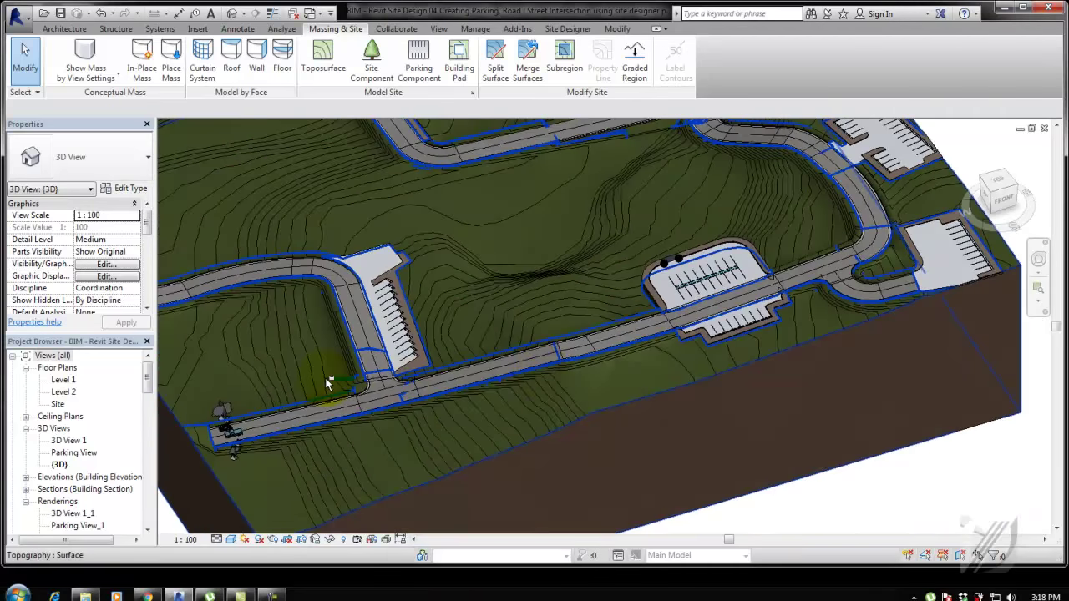
scroll(632, 399, up, 3)
mouse_move(633, 398)
shift+middle_down()
mouse_move(863, 504)
mouse_move(563, 370)
mouse_move(731, 399)
mouse_move(514, 363)
mouse_move(699, 358)
mouse_move(423, 342)
shift+middle_up()
scroll(862, 504, down, 5)
scroll(368, 388, up, 3)
scroll(368, 389, up, 3)
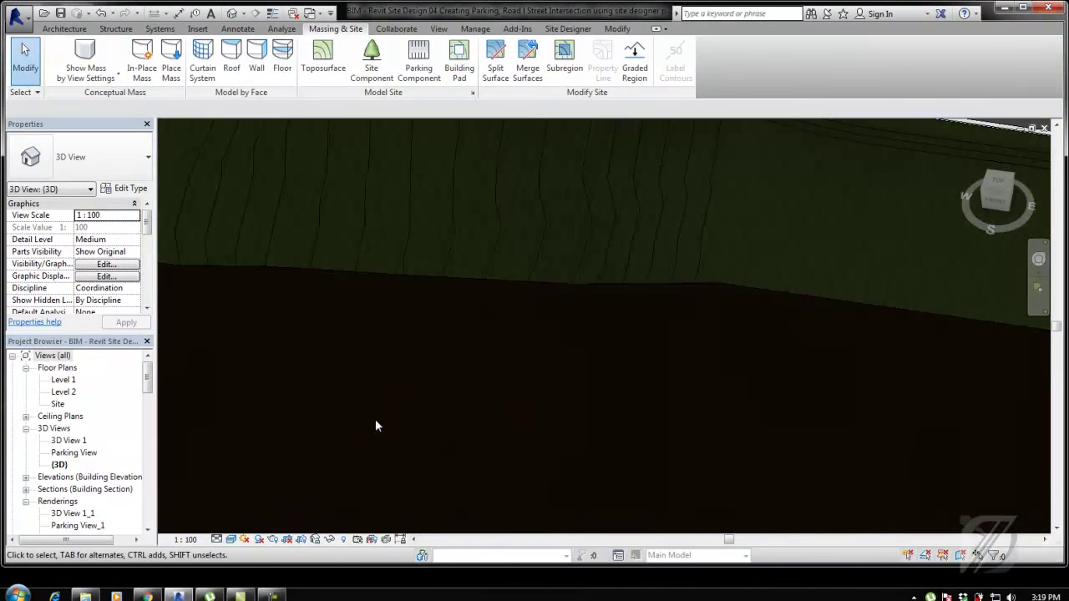
mouse_move(375, 425)
shift+middle_down()
mouse_move(501, 365)
mouse_move(533, 382)
mouse_move(616, 354)
mouse_move(317, 411)
mouse_move(548, 367)
shift+middle_up()
scroll(654, 346, up, 2)
Step: Orbit and zoom across the striped parking lots, briefly selecting a lot and road
mouse_move(655, 350)
shift+middle_down()
mouse_move(840, 293)
mouse_move(681, 224)
mouse_move(662, 348)
mouse_move(882, 124)
shift+middle_up()
scroll(882, 124, down, 2)
mouse_move(823, 108)
shift+middle_down()
mouse_move(955, 78)
mouse_move(203, 95)
shift+middle_up()
scroll(66, 192, up, 2)
scroll(362, 217, down, 2)
mouse_move(362, 217)
shift+middle_down()
mouse_move(522, 352)
mouse_move(540, 398)
shift+middle_up()
scroll(565, 368, up, 2)
scroll(564, 372, down, 2)
middle_drag(959, 222, 934, 216)
scroll(934, 215, up, 2)
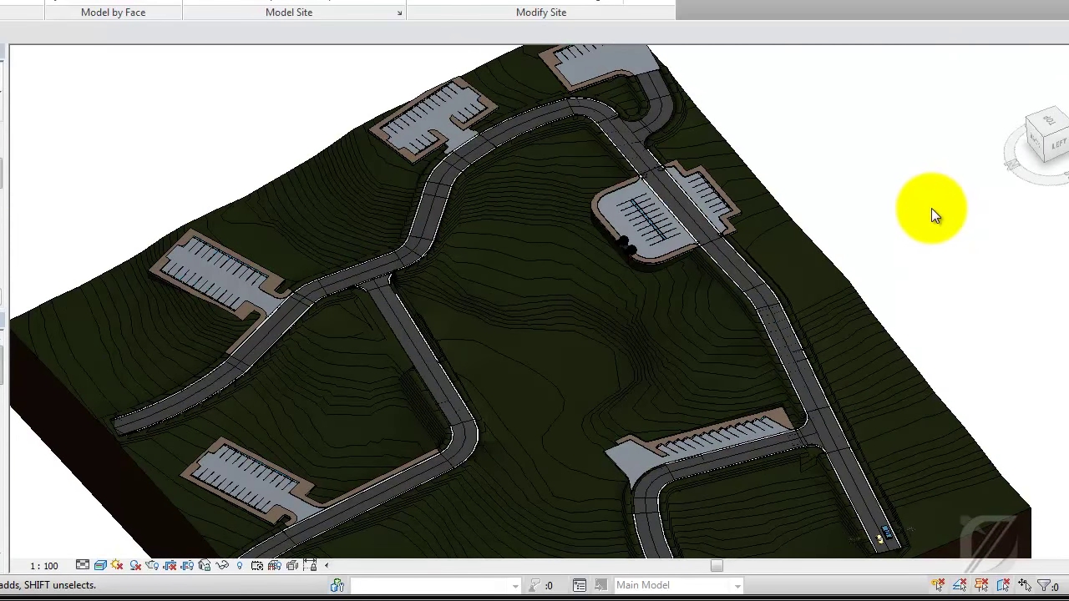
scroll(931, 208, down, 2)
mouse_move(933, 220)
shift+middle_down()
mouse_move(651, 358)
mouse_move(727, 454)
mouse_move(679, 297)
mouse_move(650, 478)
shift+middle_up()
scroll(679, 297, up, 2)
scroll(679, 297, down, 2)
scroll(672, 342, up, 2)
click(672, 342)
middle_drag(672, 343, 653, 355)
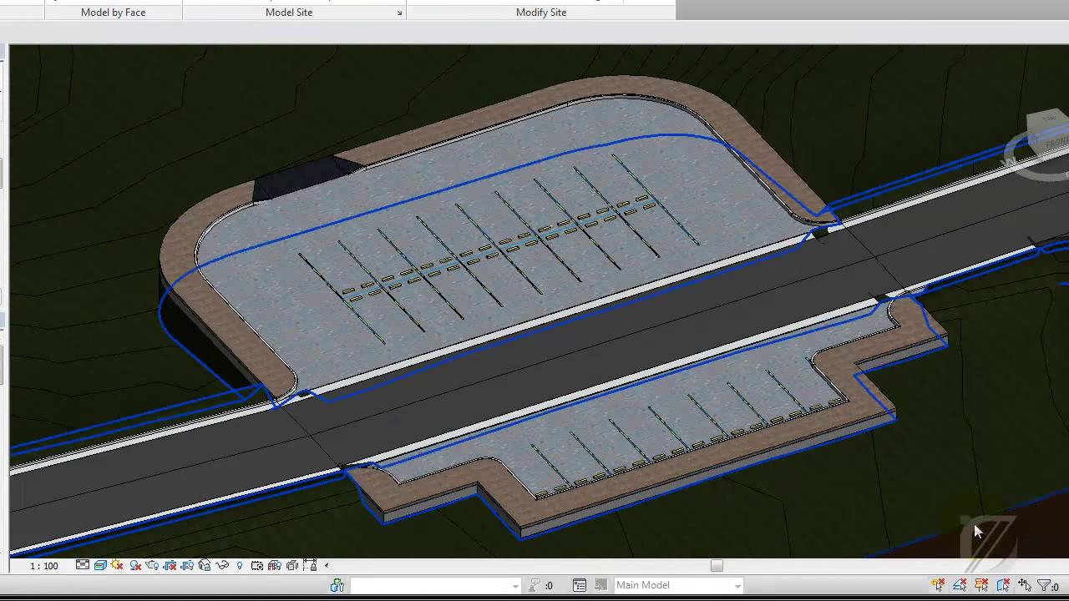
click(1051, 554)
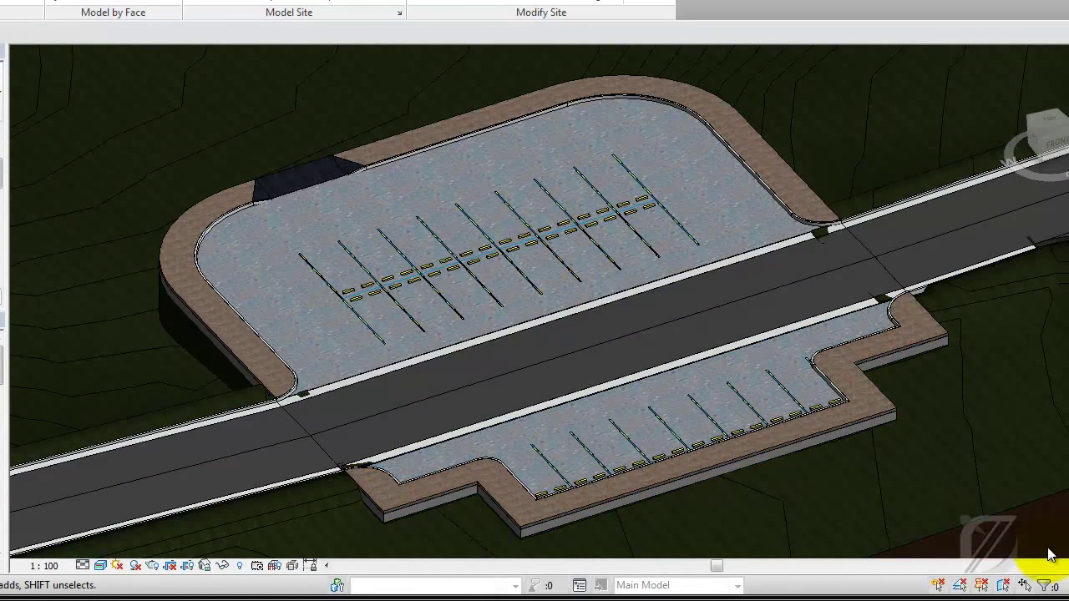